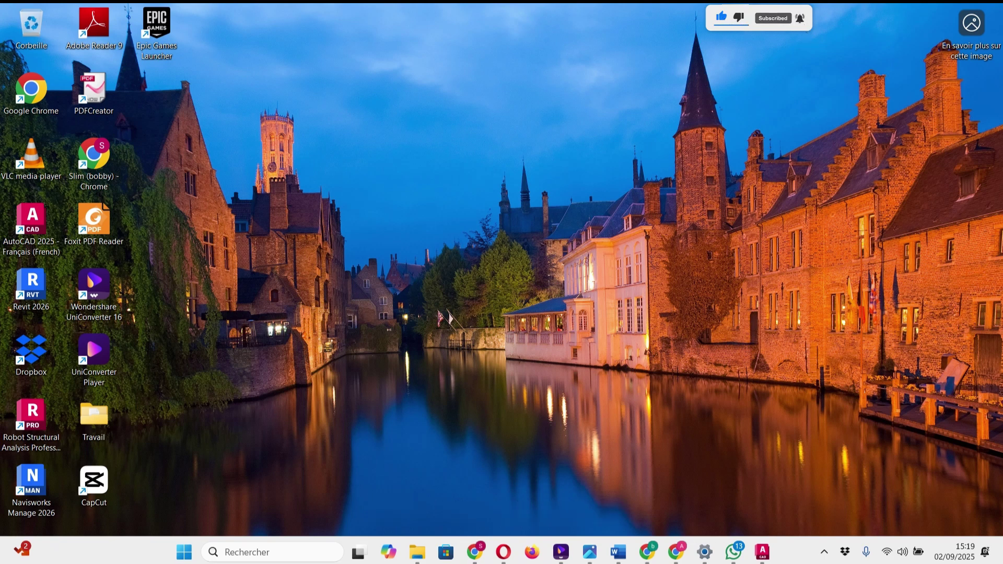
Step: View the three exterior renderings 1, 2 and 3 in the Projet R+1 folder, then close the image viewer
key(alt+Tab)
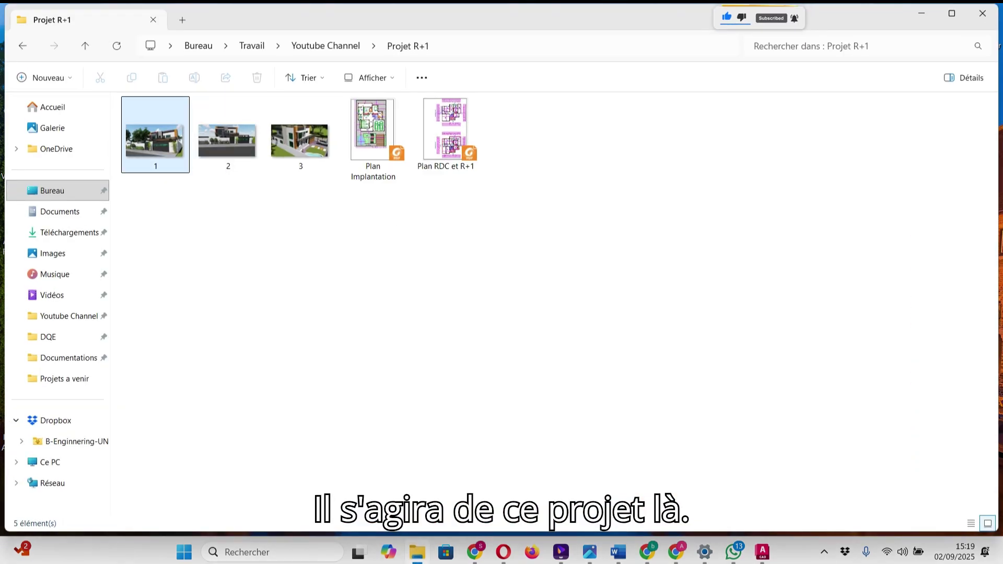
double_click(155, 140)
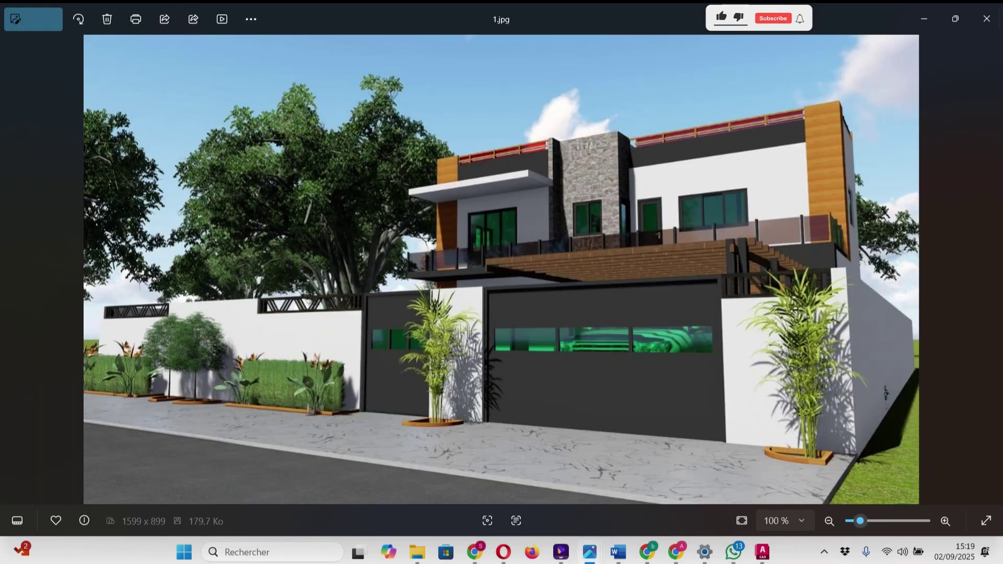
key(Right)
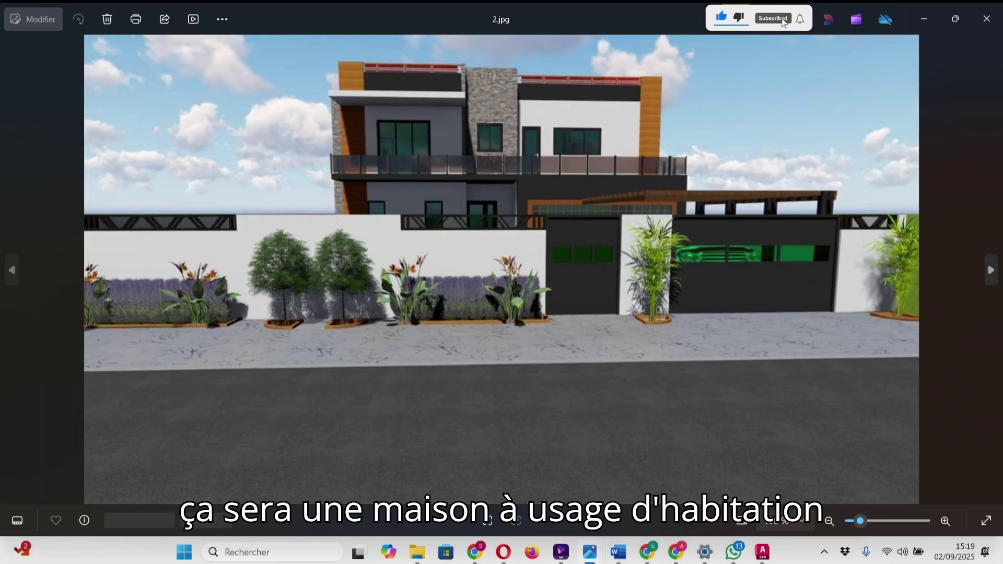
key(Right)
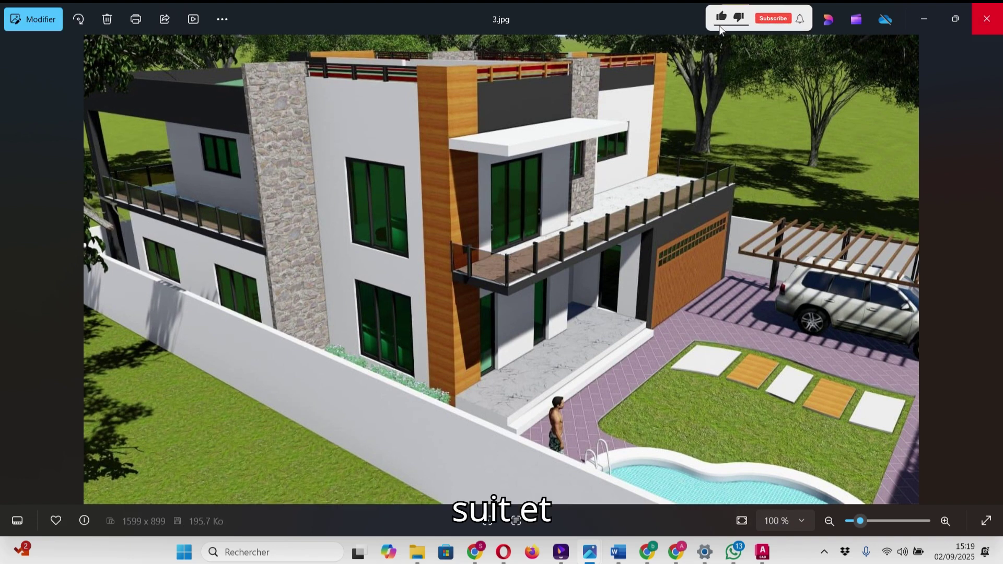
click(987, 19)
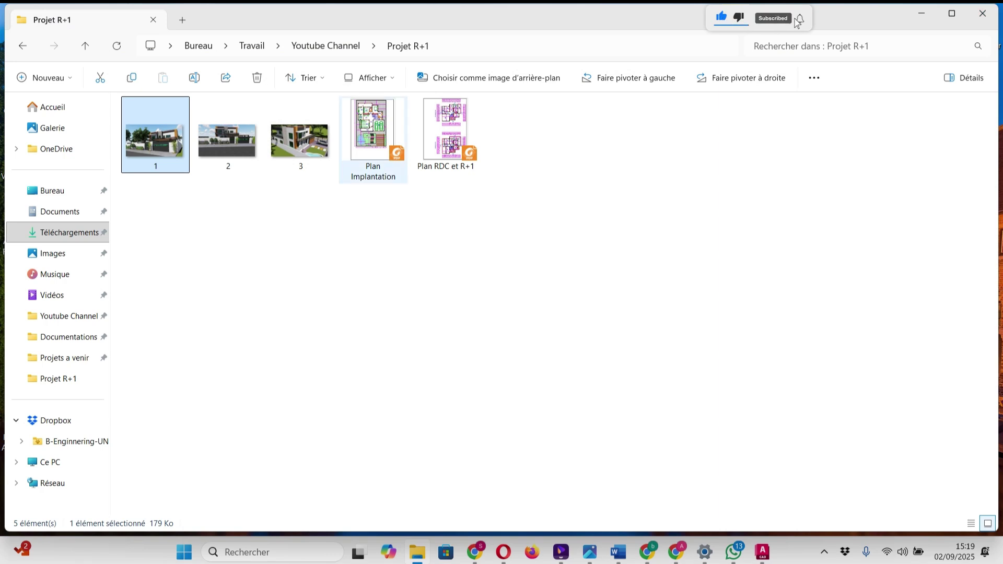
Step: Open the Plan Implantation PDF full screen and examine the plot dimensions, room layout, garden and pool from end to end
double_click(373, 137)
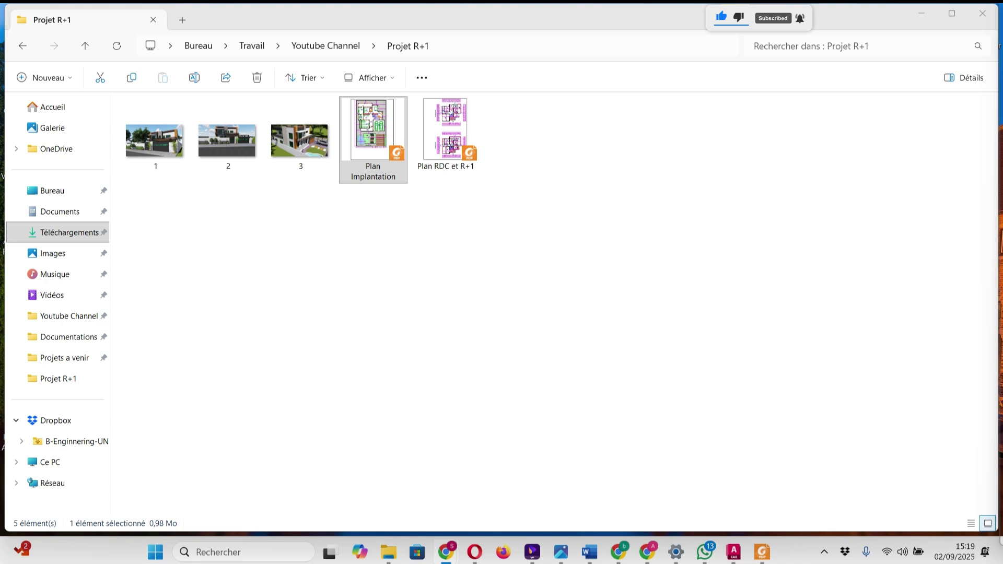
drag(1000, 314, 580, 126)
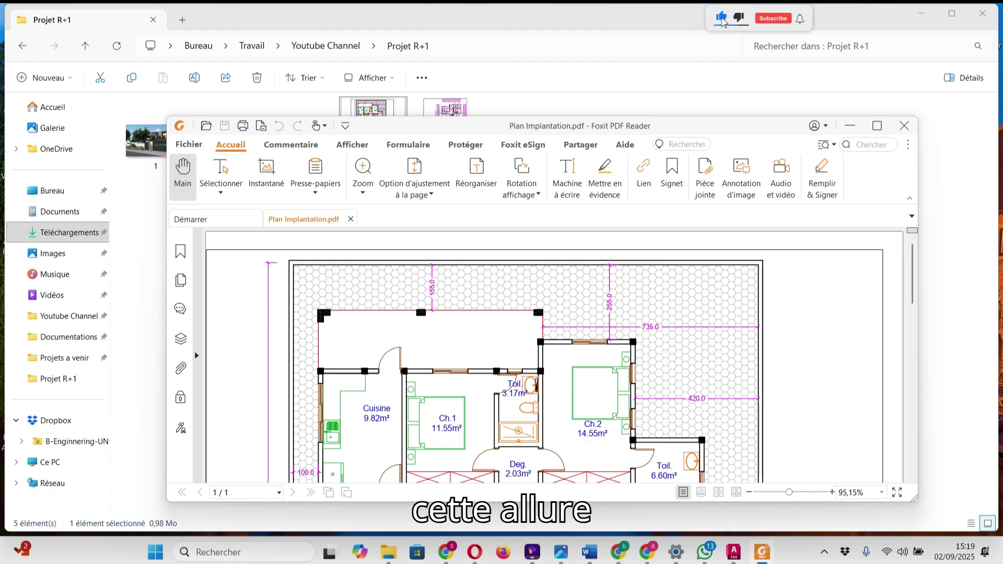
key(super+Up)
scroll(501, 313, down, 3)
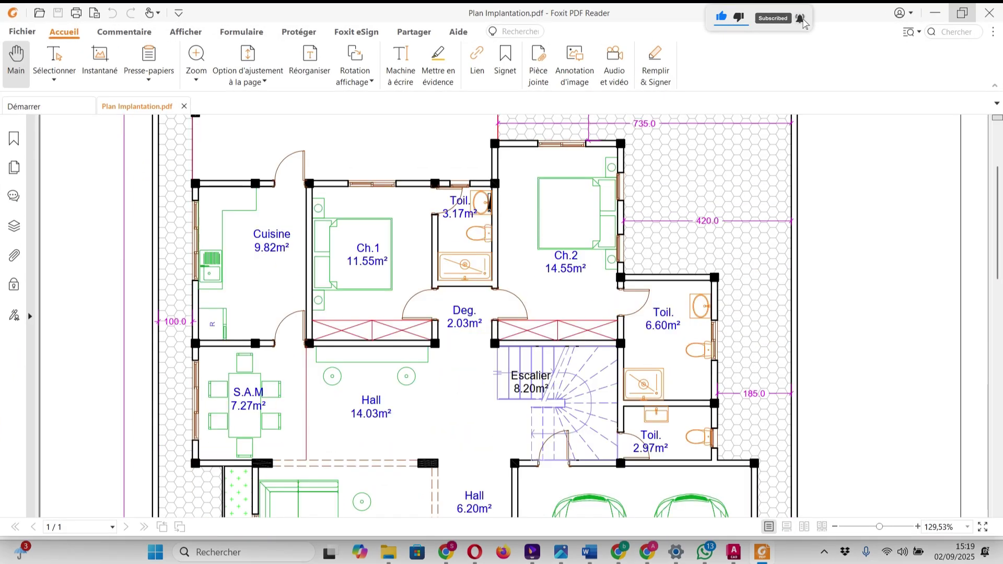
scroll(516, 313, down, 10)
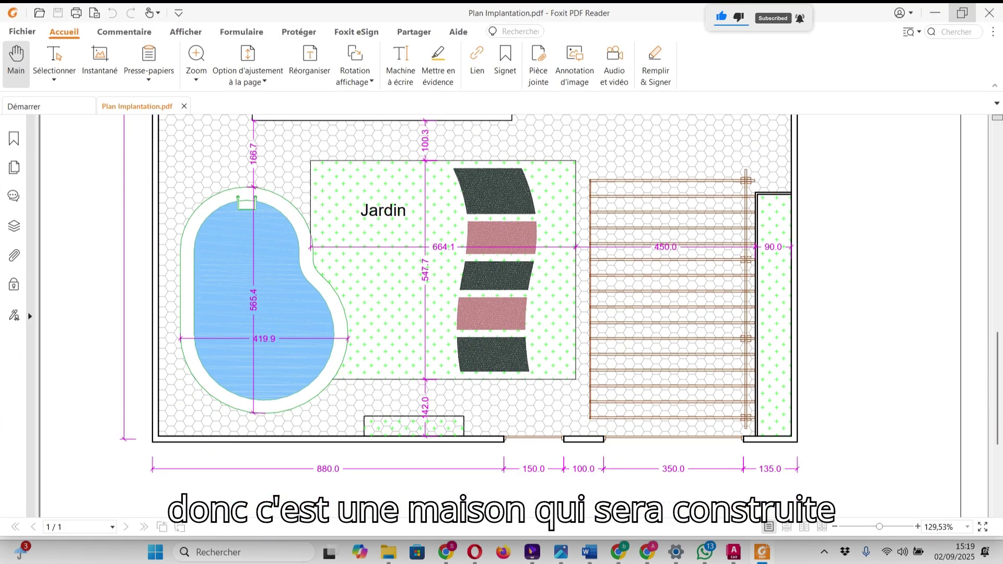
scroll(501, 313, down, 2)
scroll(501, 314, up, 5)
scroll(501, 314, up, 10)
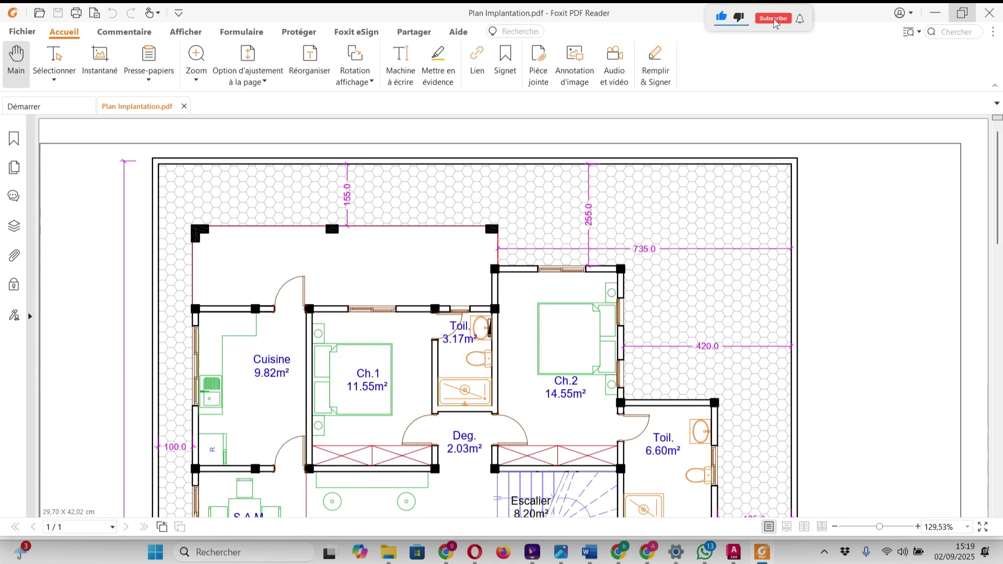
scroll(501, 313, down, 10)
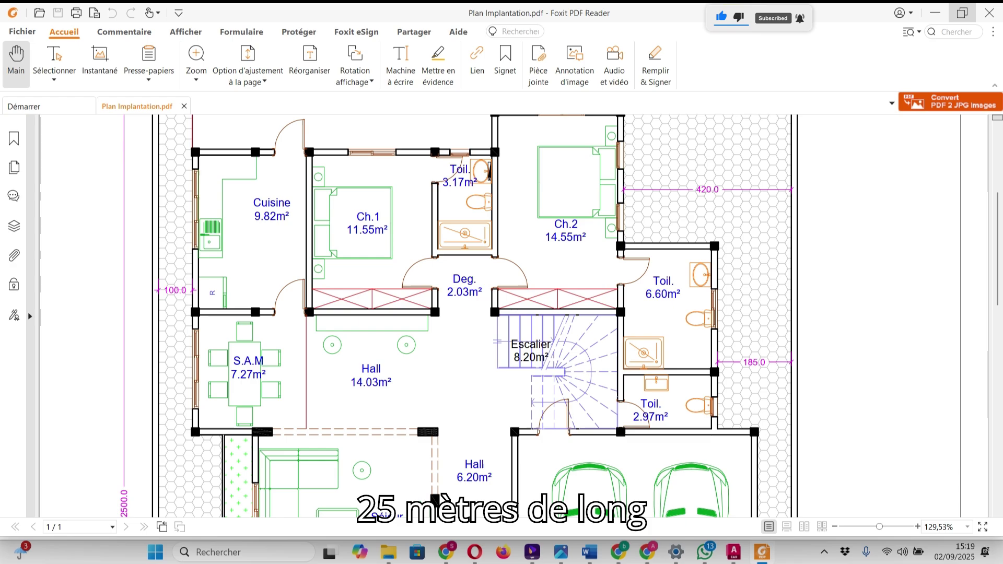
scroll(501, 313, down, 4)
scroll(502, 314, up, 12)
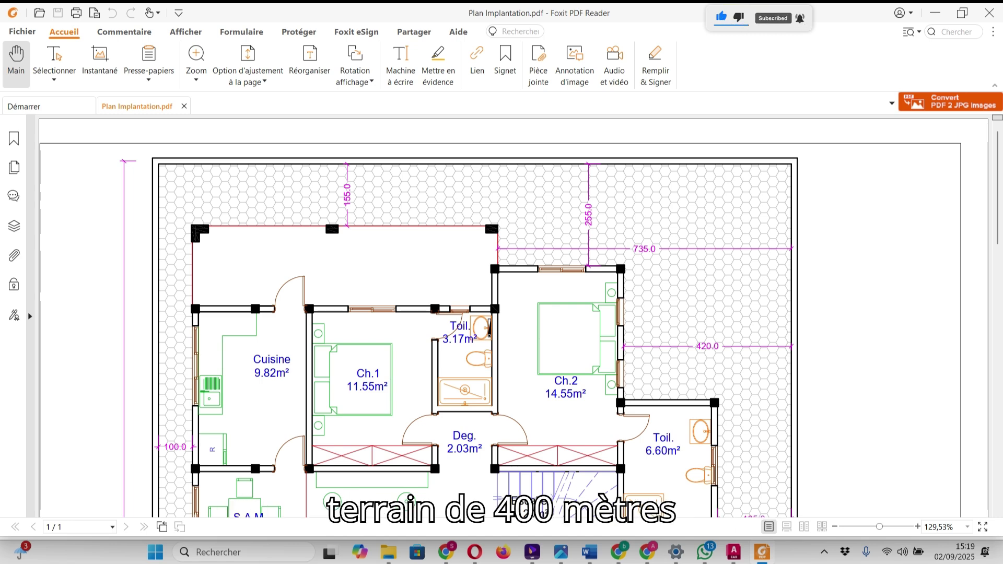
click(936, 13)
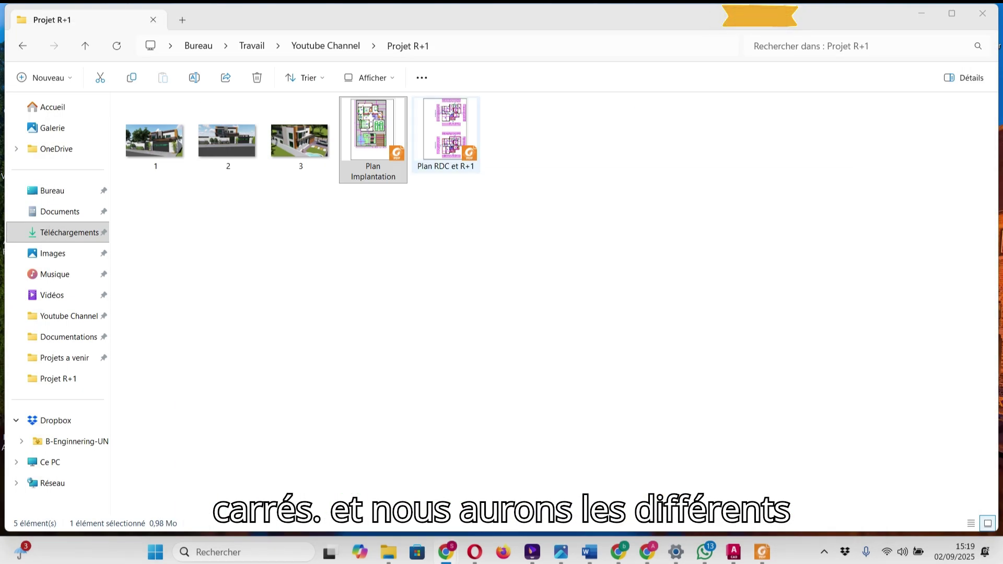
Step: Open the Plan RDC et R+1 PDF and rotate its display to the left so the plans read upright
double_click(446, 131)
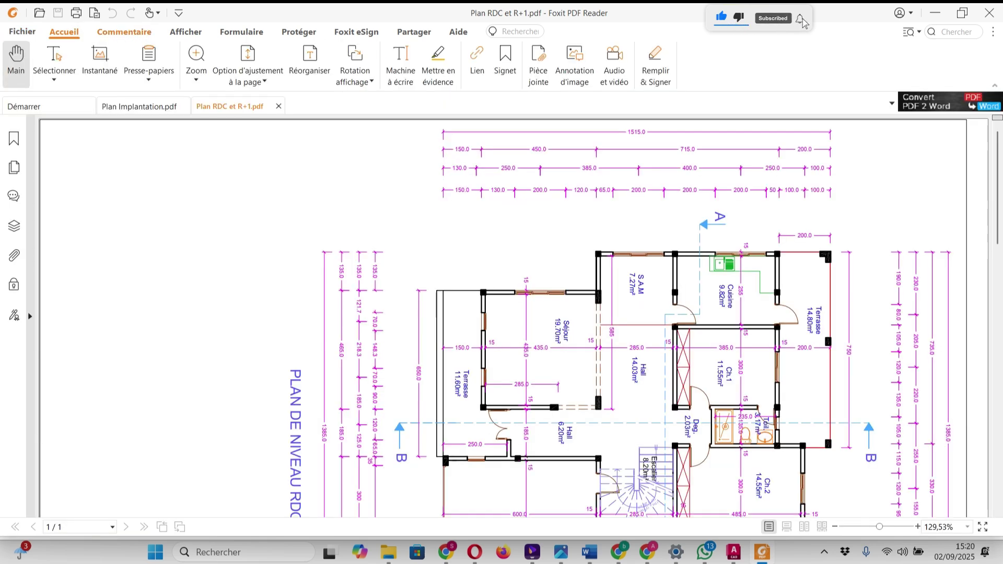
click(185, 32)
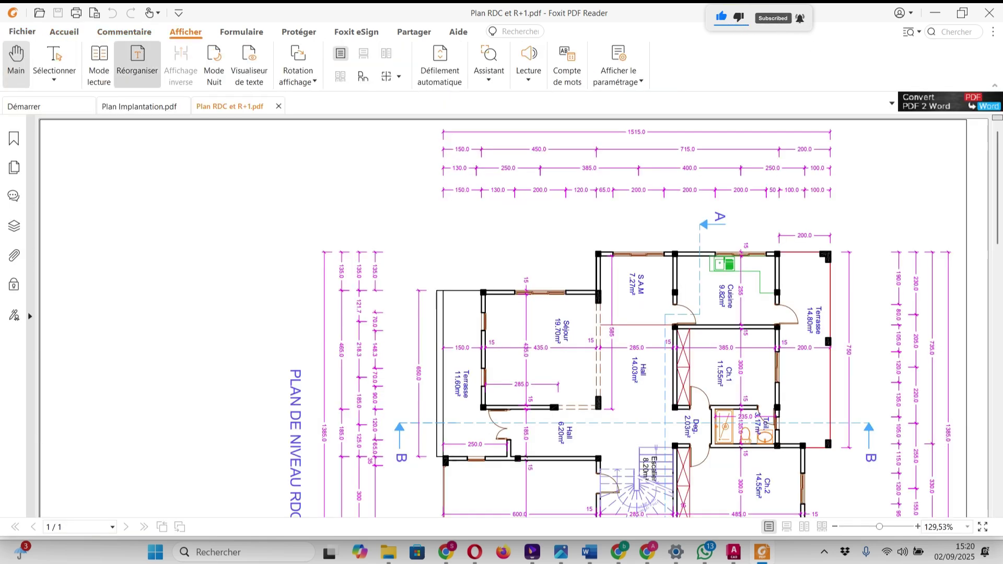
click(125, 31)
click(65, 31)
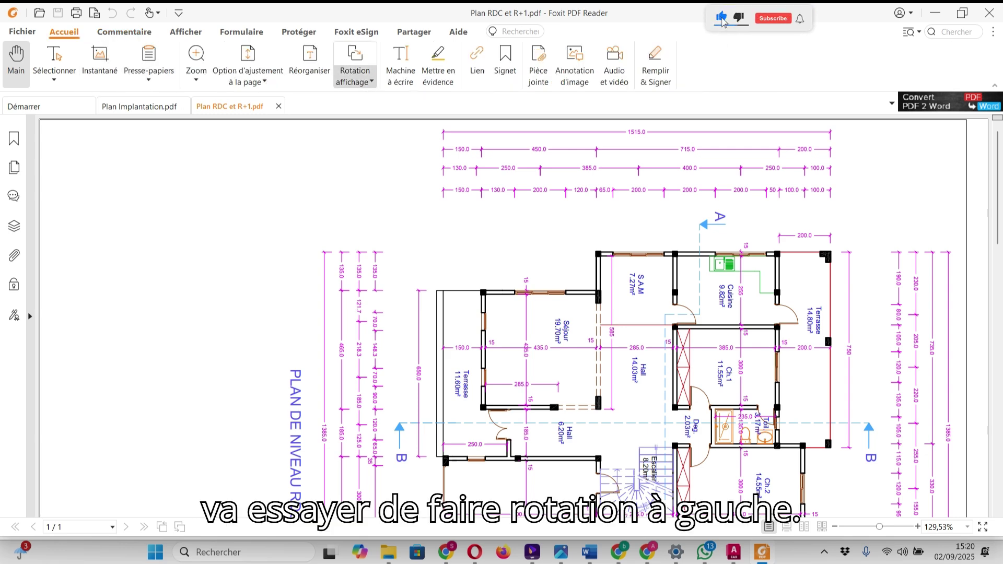
click(355, 66)
click(380, 97)
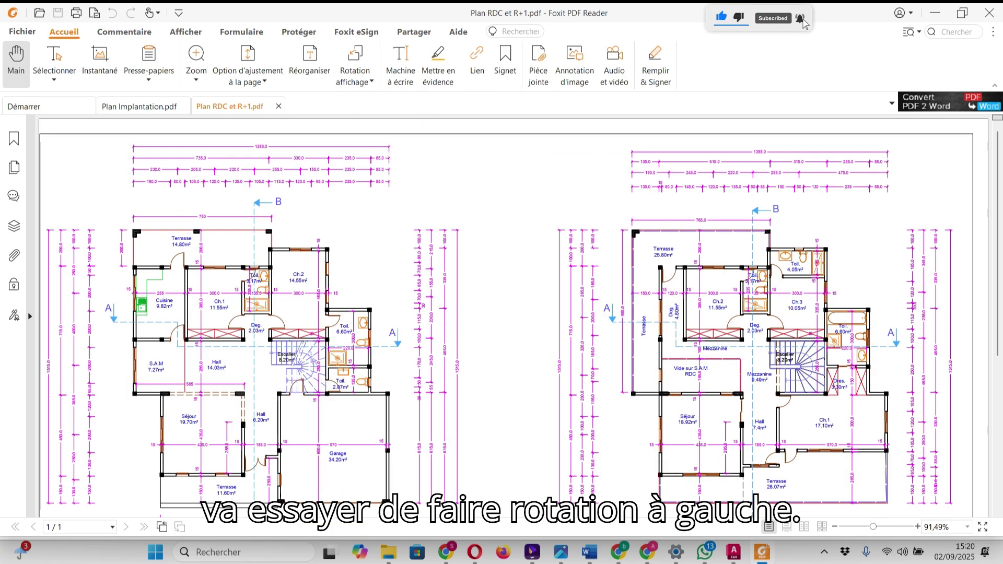
Step: Examine the ground-floor (RDC) and R+1 level plans, including their dimension chains and titles
scroll(502, 316, down, 1)
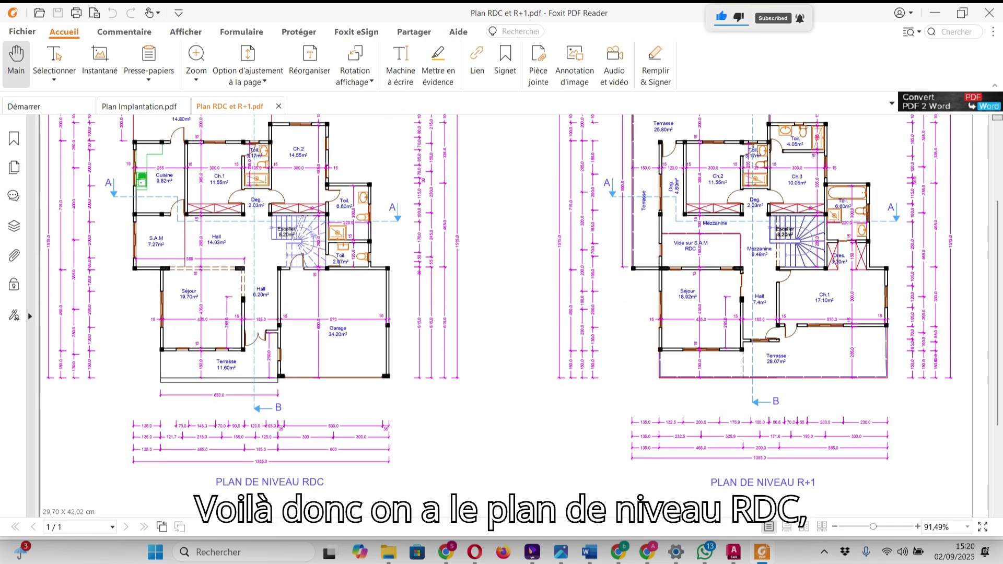
scroll(502, 316, down, 4)
scroll(501, 316, up, 8)
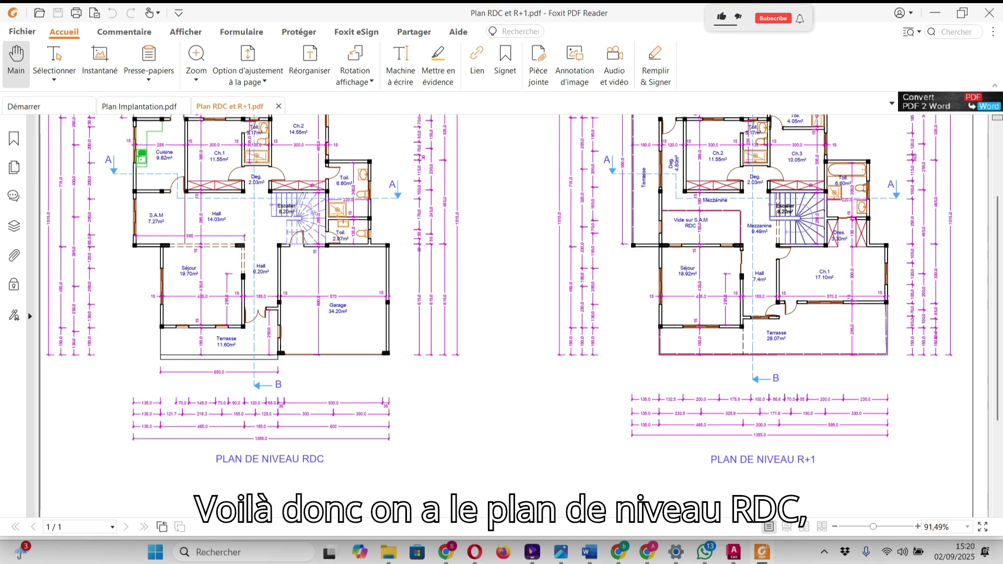
scroll(502, 316, down, 5)
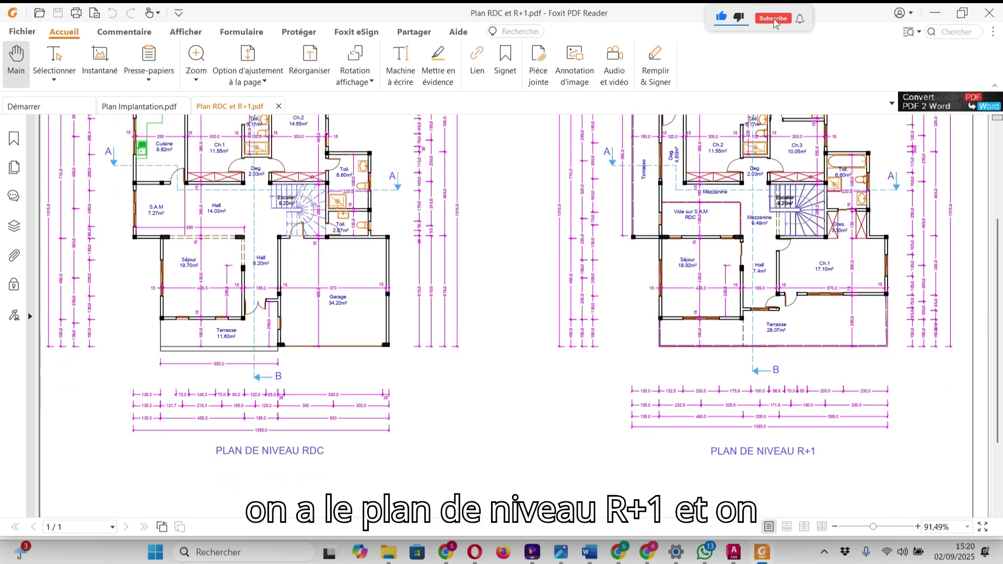
scroll(502, 316, down, 4)
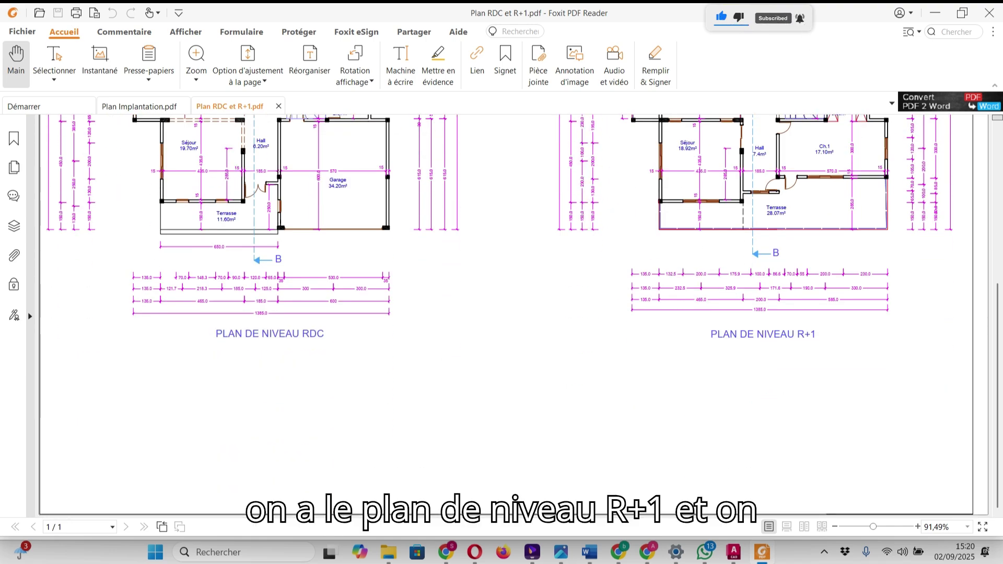
Step: Return to the Plan Implantation document, review the terrace, garage, garden and rooms, and minimize the PDF reader
click(139, 107)
scroll(502, 316, down, 5)
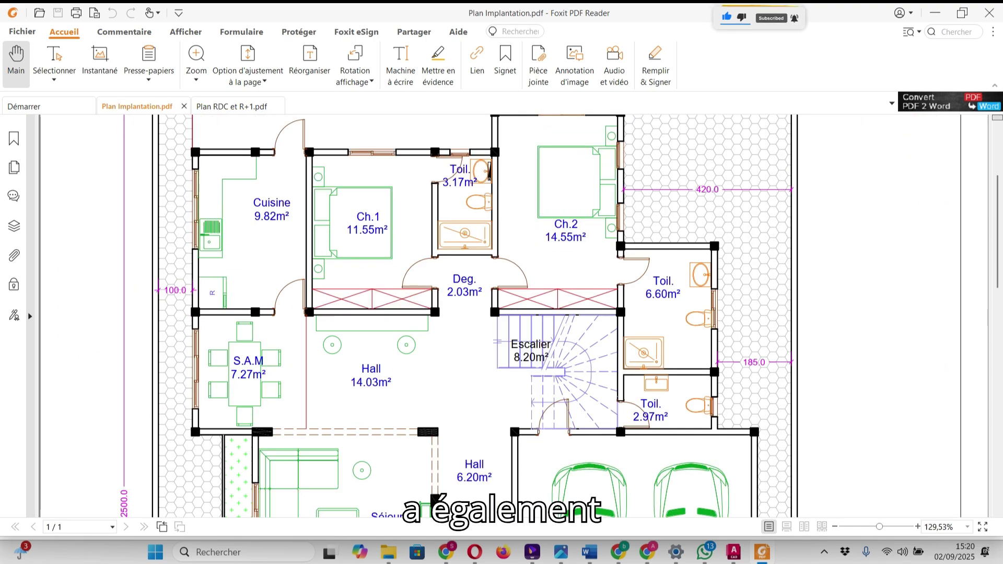
scroll(502, 316, down, 13)
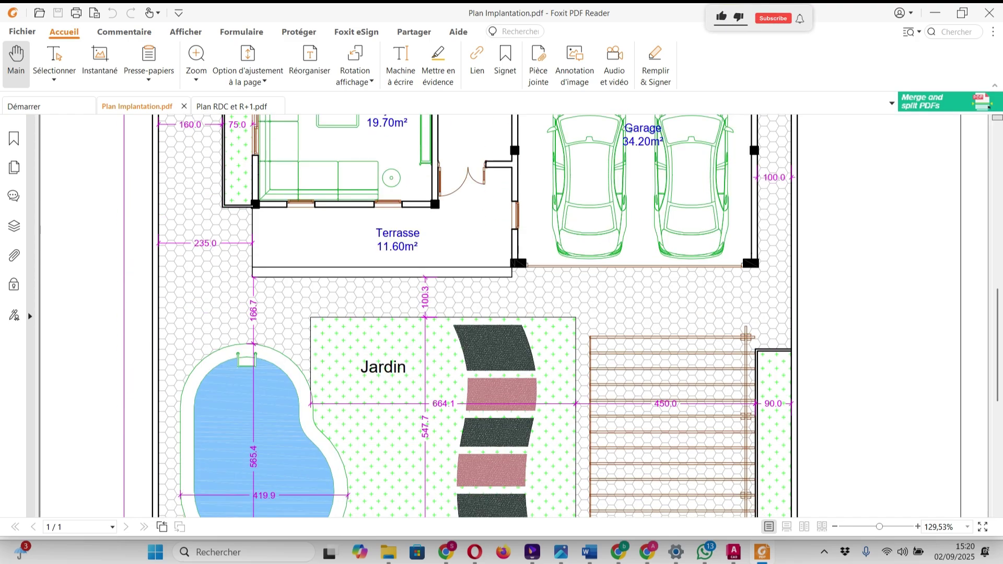
scroll(501, 316, down, 8)
scroll(502, 316, up, 9)
scroll(502, 316, up, 11)
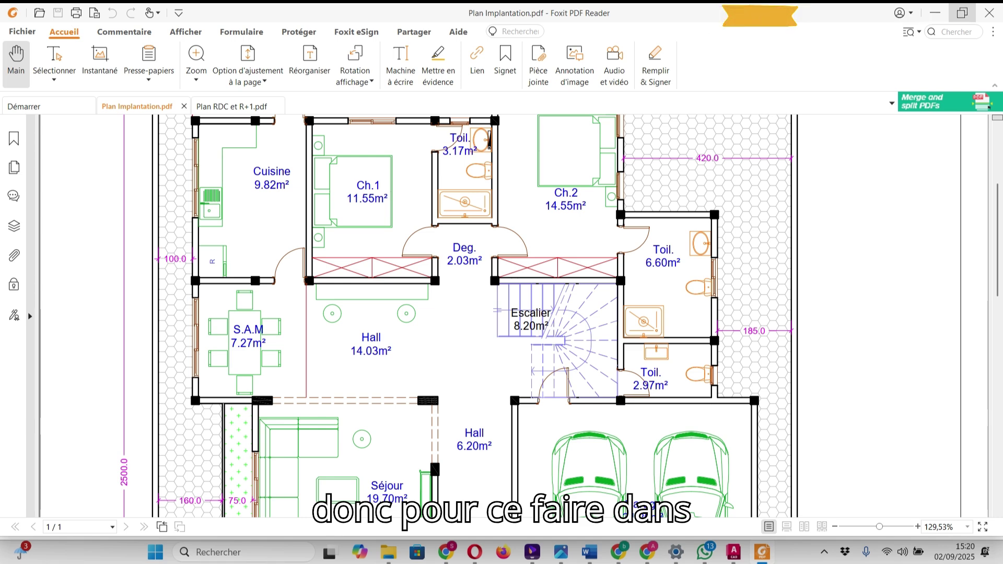
click(935, 13)
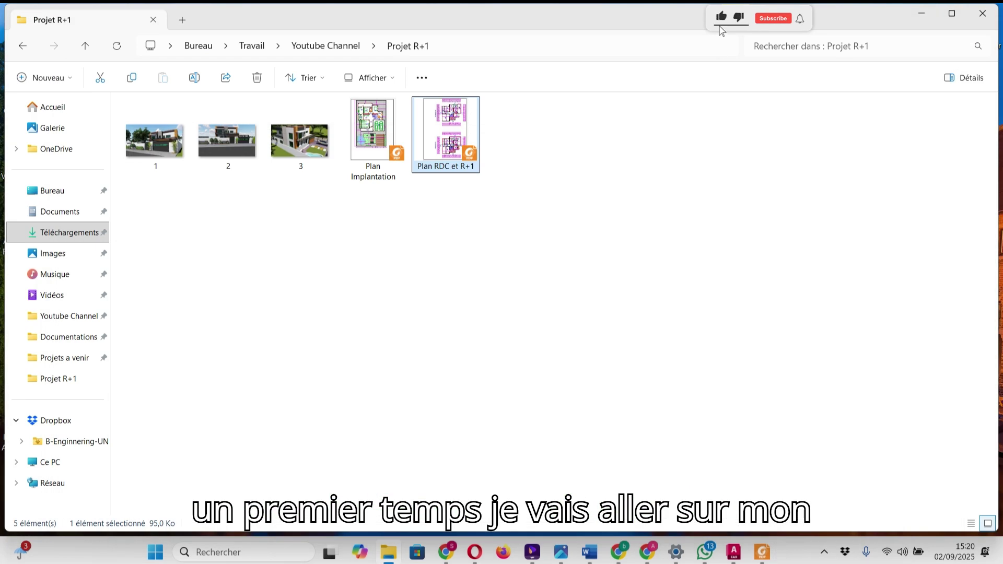
Step: Switch to AutoCAD 2025 and create a new drawing from the acad template
click(734, 552)
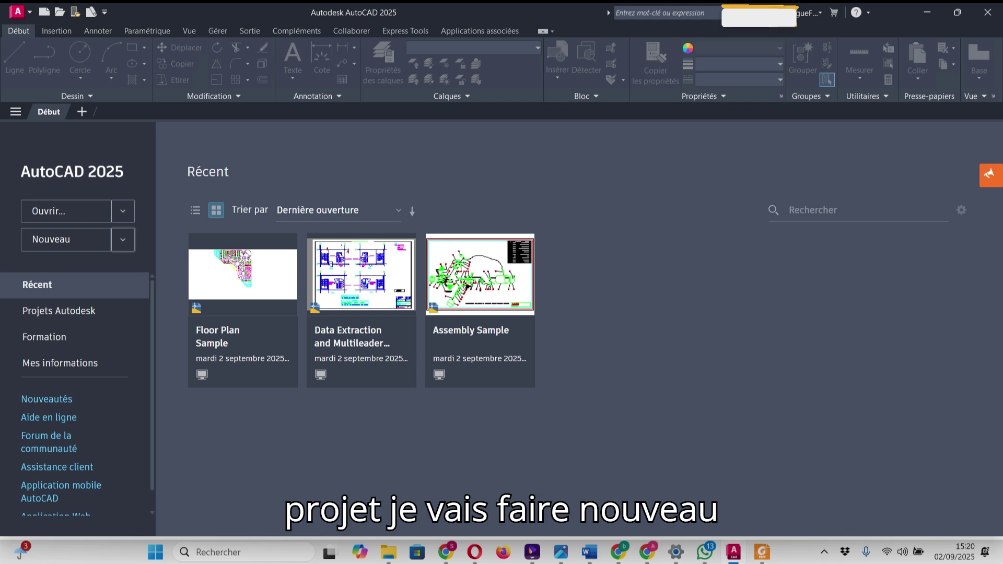
click(123, 240)
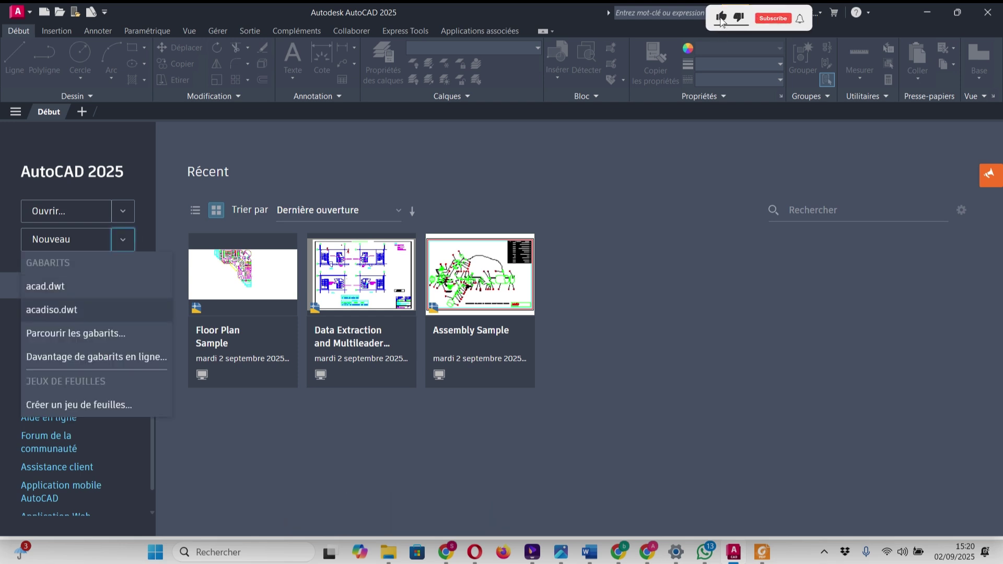
click(76, 333)
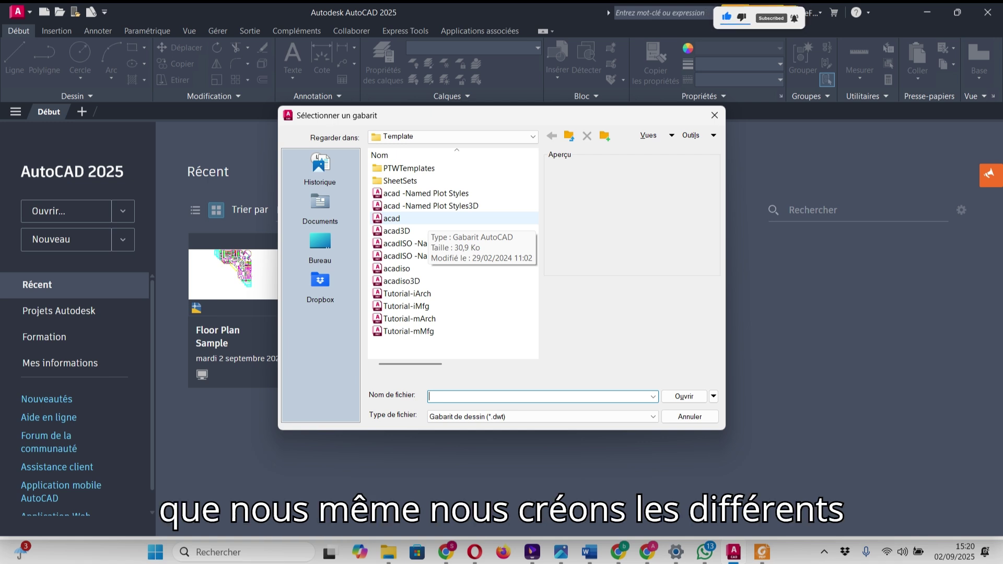
click(393, 218)
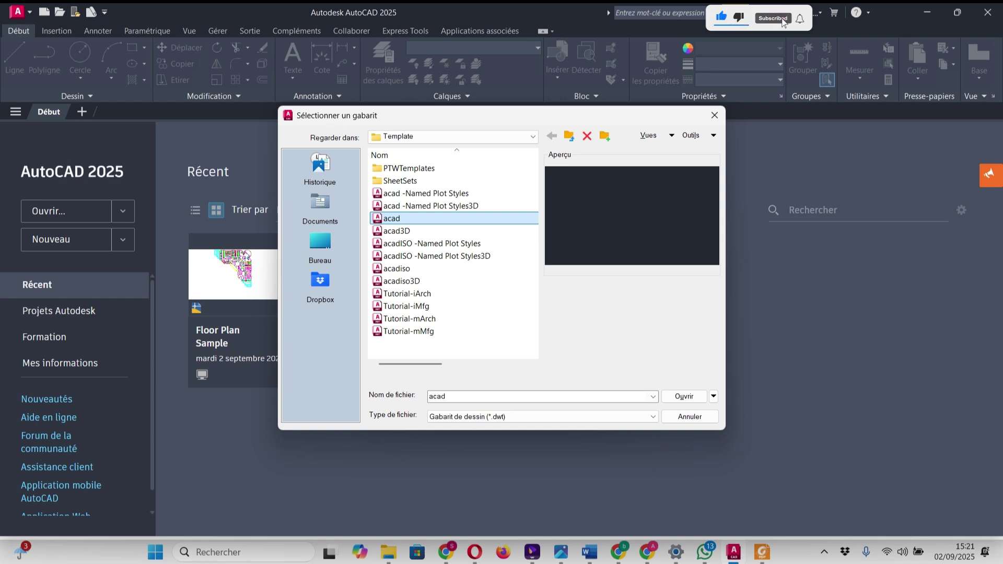
click(684, 397)
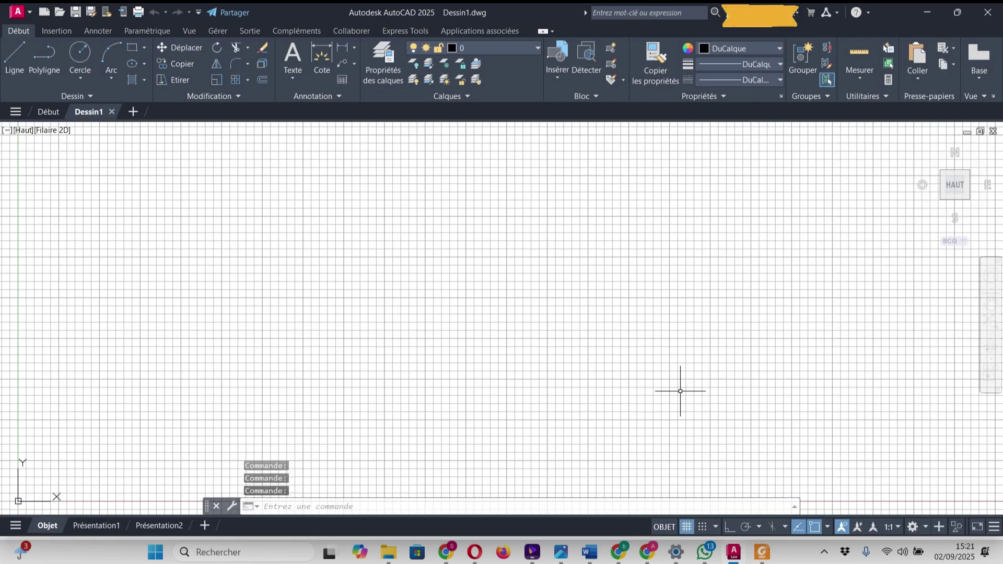
Step: Open the drawing units settings and set the length precision to two decimal places (0.00)
scroll(424, 376, down, 3)
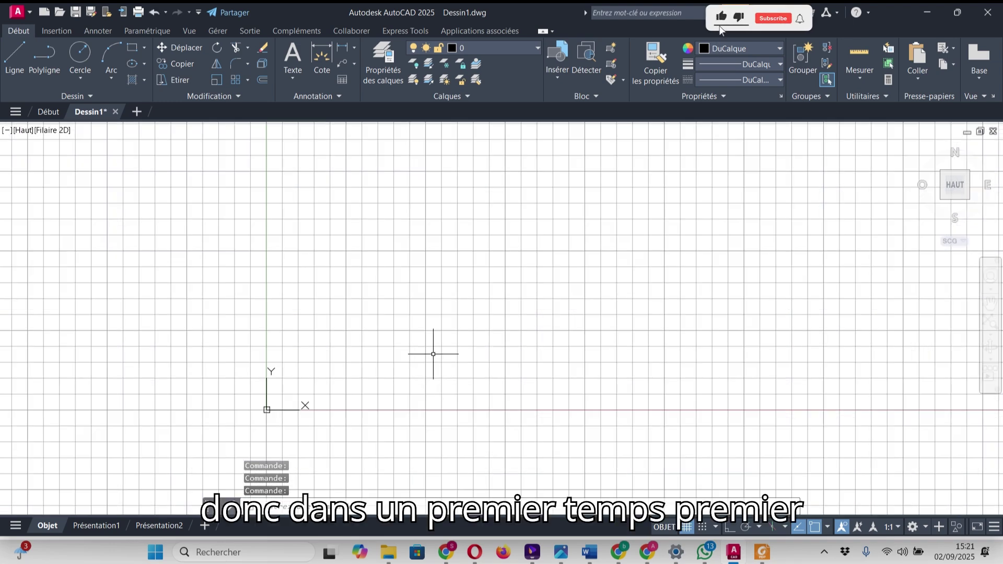
scroll(433, 354, down, 6)
scroll(429, 215, up, 4)
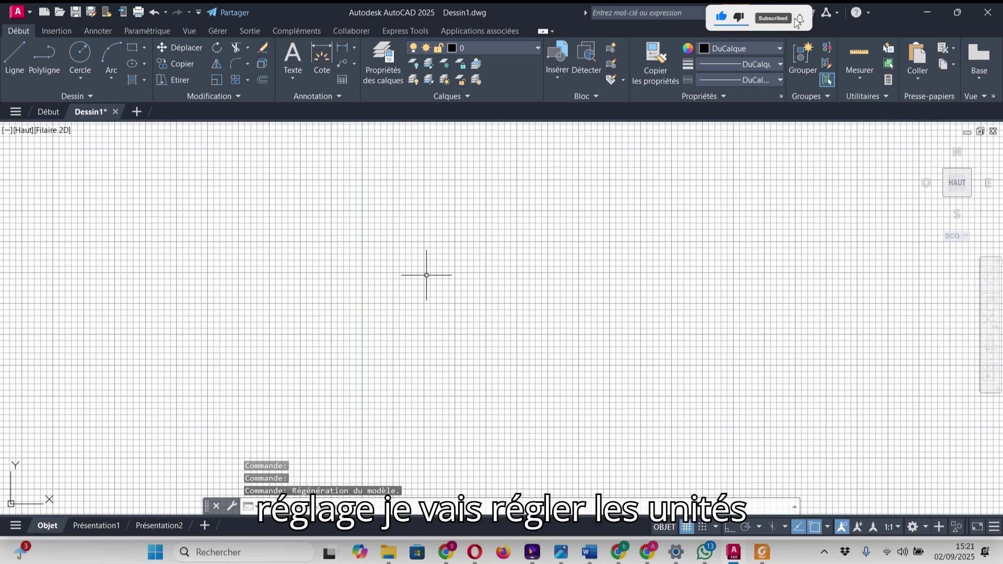
text(tes)
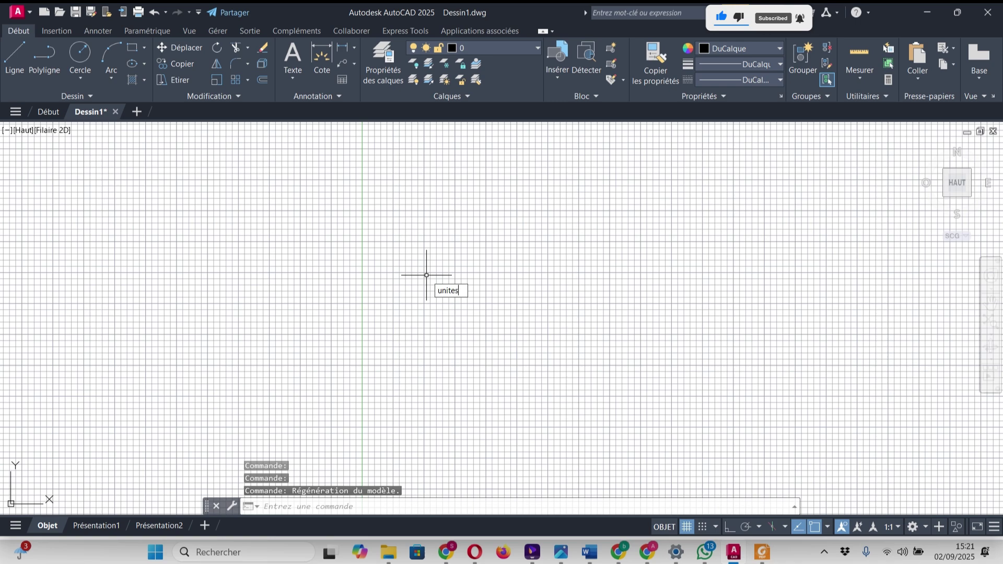
key(Return)
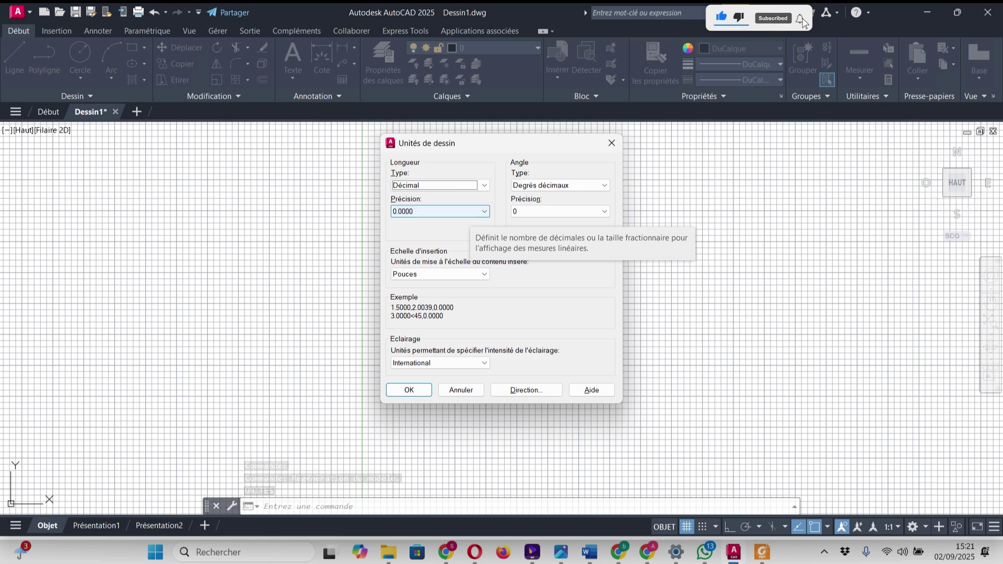
click(484, 211)
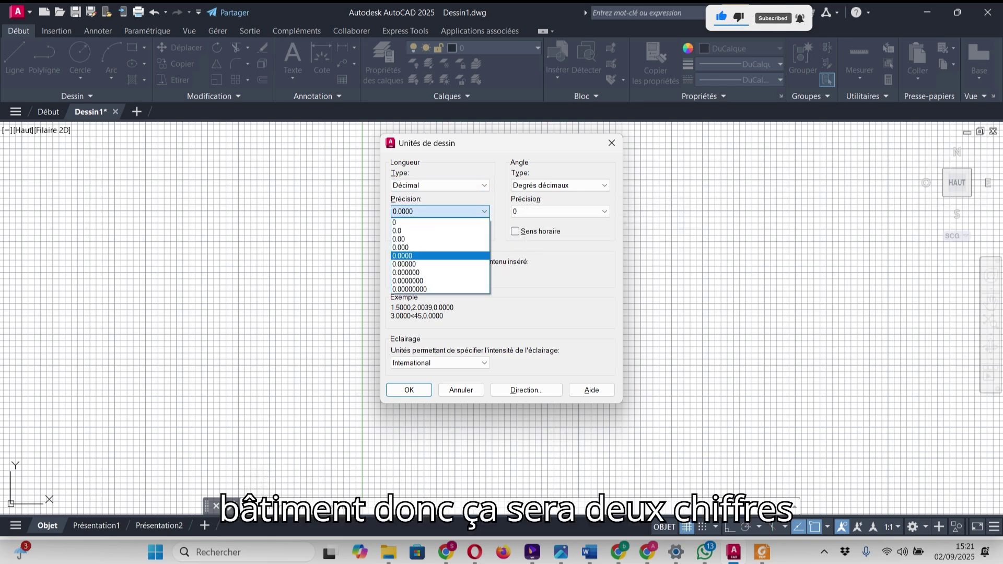
click(418, 239)
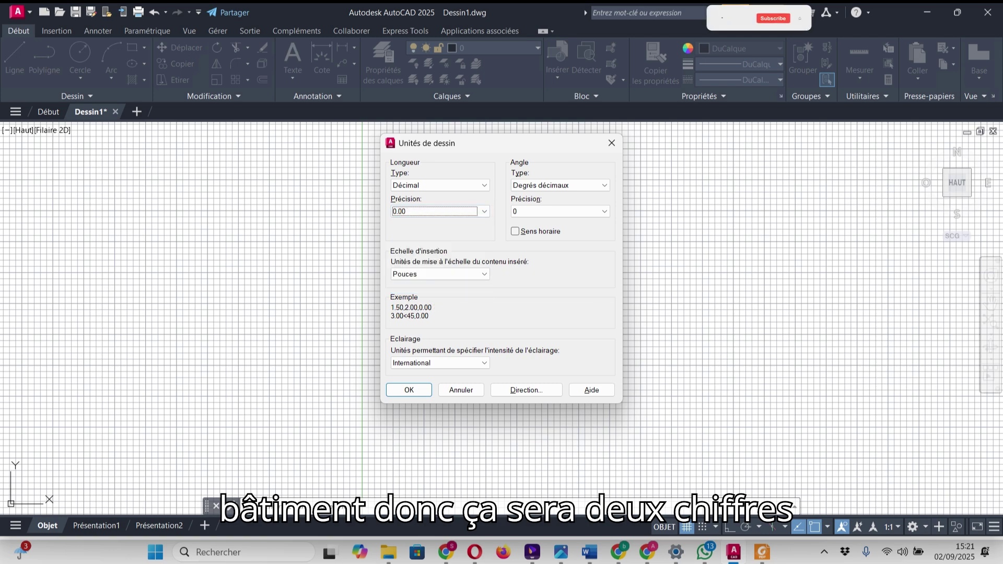
Step: Set the insertion scale units to Centimètres, keep the lighting units at International, and confirm the drawing units
click(484, 274)
key(Down)
key(Down)
key(Down)
key(Down)
key(Down)
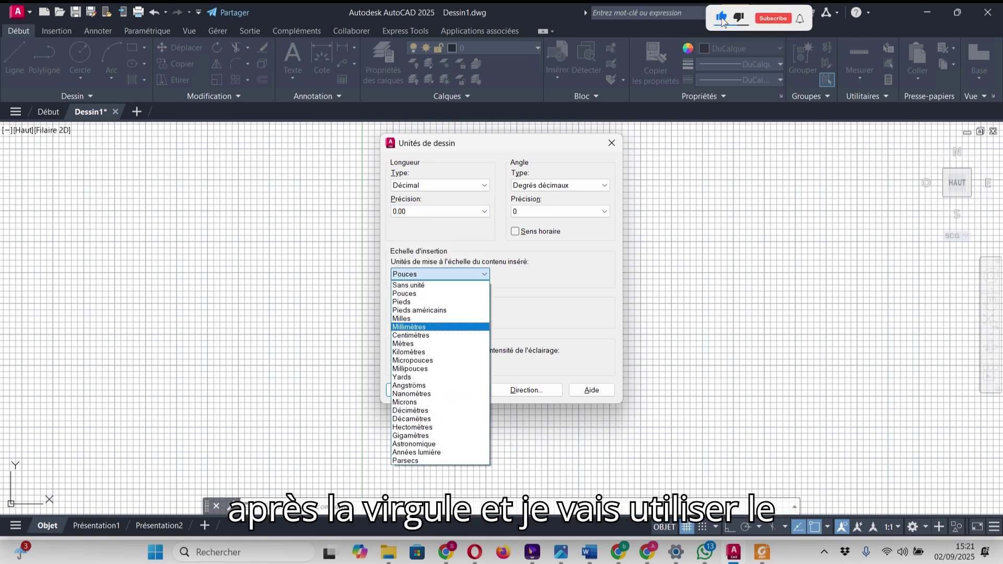
key(Return)
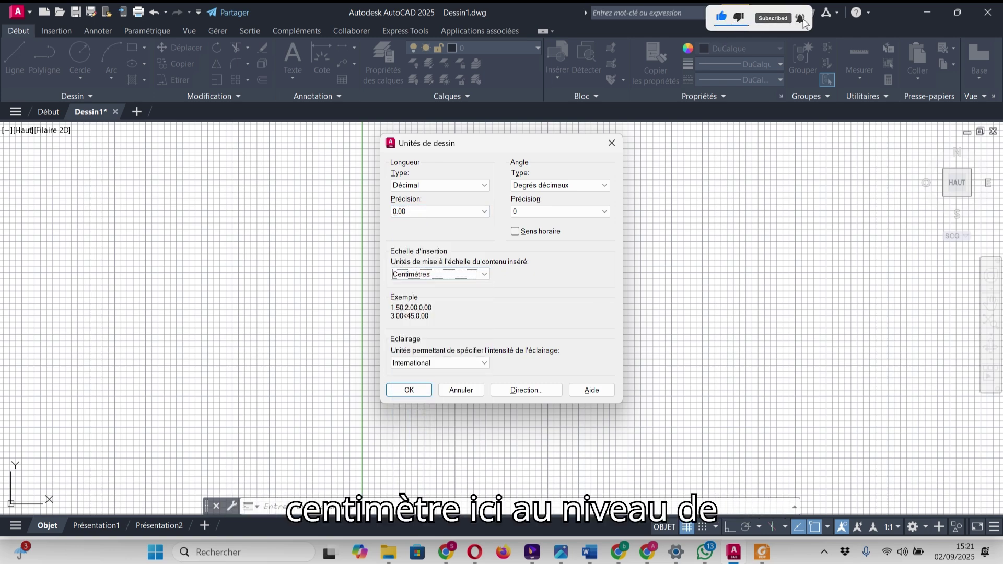
click(484, 362)
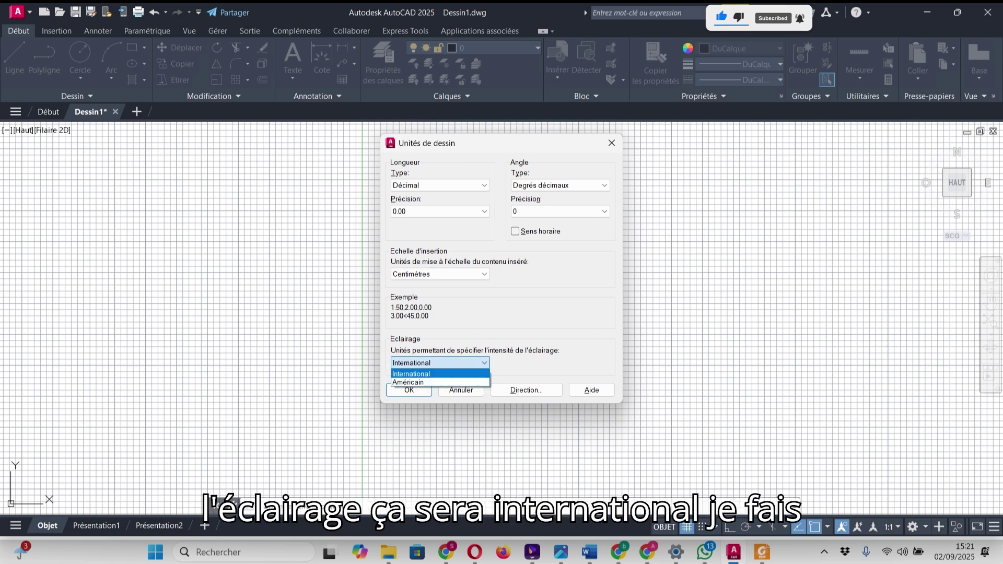
click(439, 372)
click(408, 390)
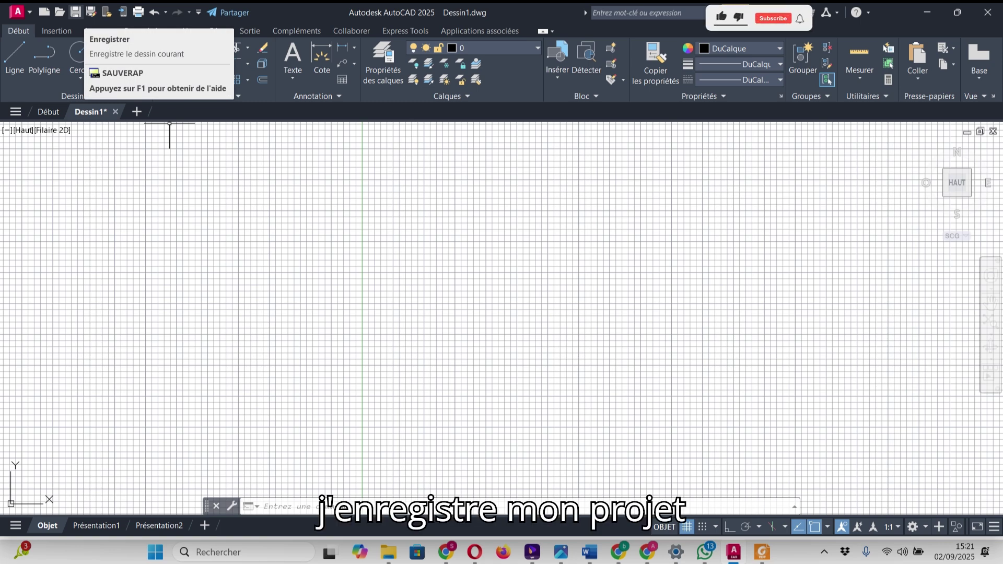
Step: Start saving the drawing and browse from the desktop to the Travail > Youtube Channel > Projet R+1 folder
click(76, 11)
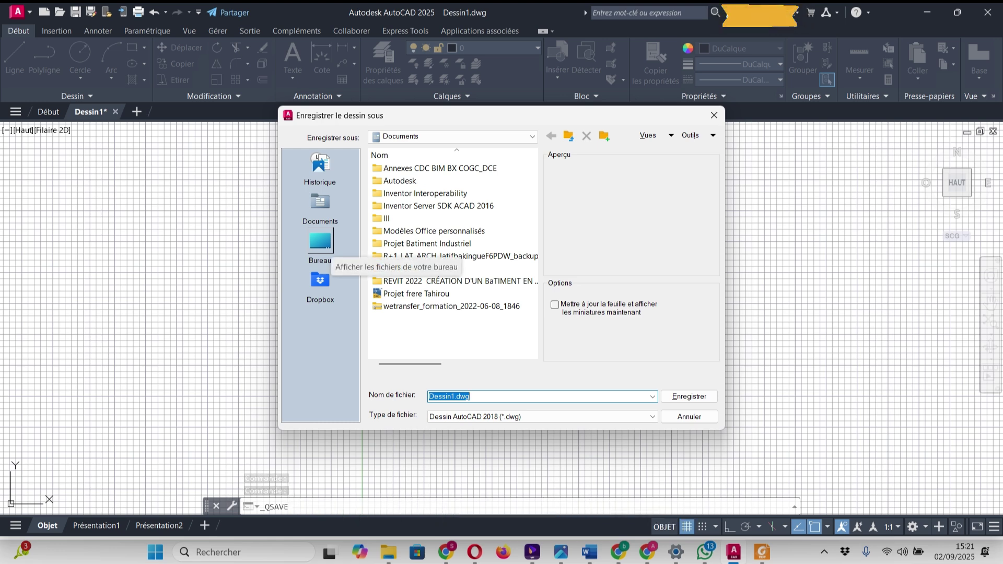
click(321, 241)
double_click(394, 330)
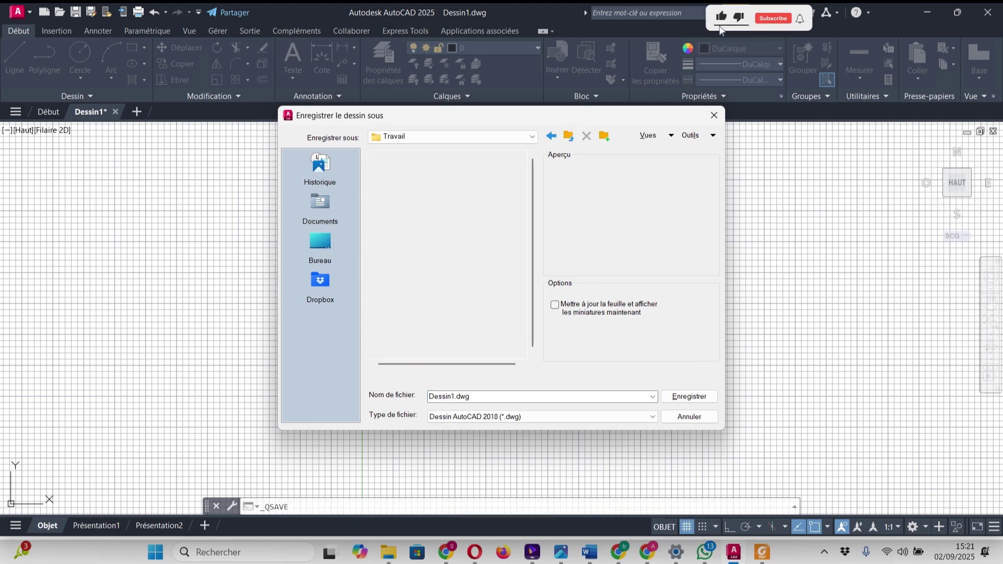
scroll(428, 306, down, 3)
double_click(412, 343)
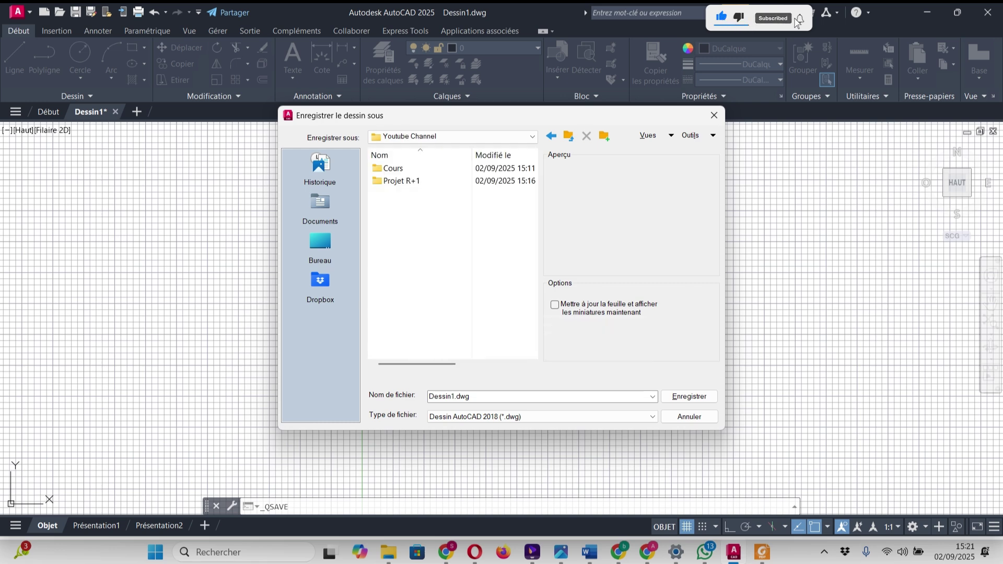
double_click(402, 181)
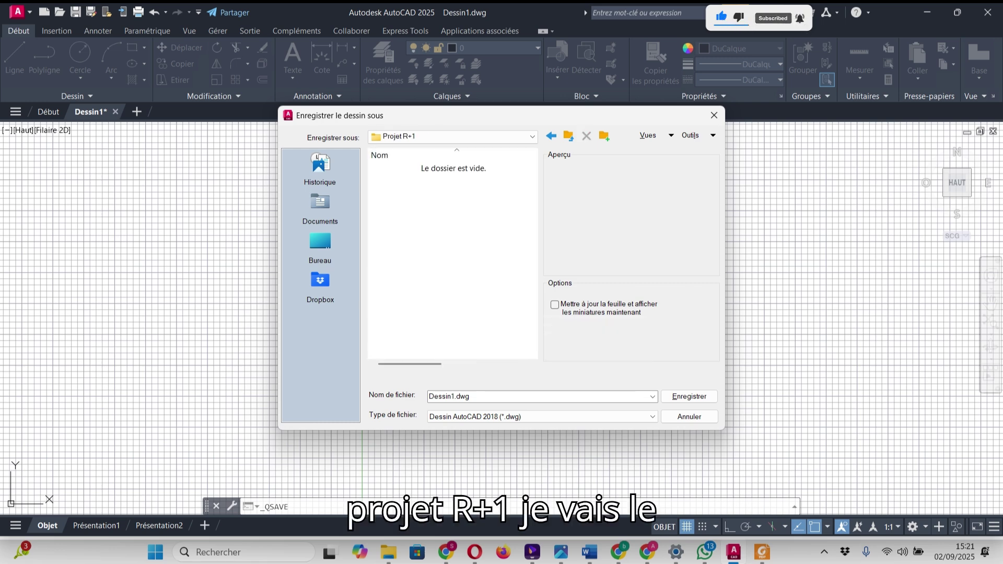
Step: Name the drawing file Projet R+1.dwg
click(454, 396)
click(454, 396)
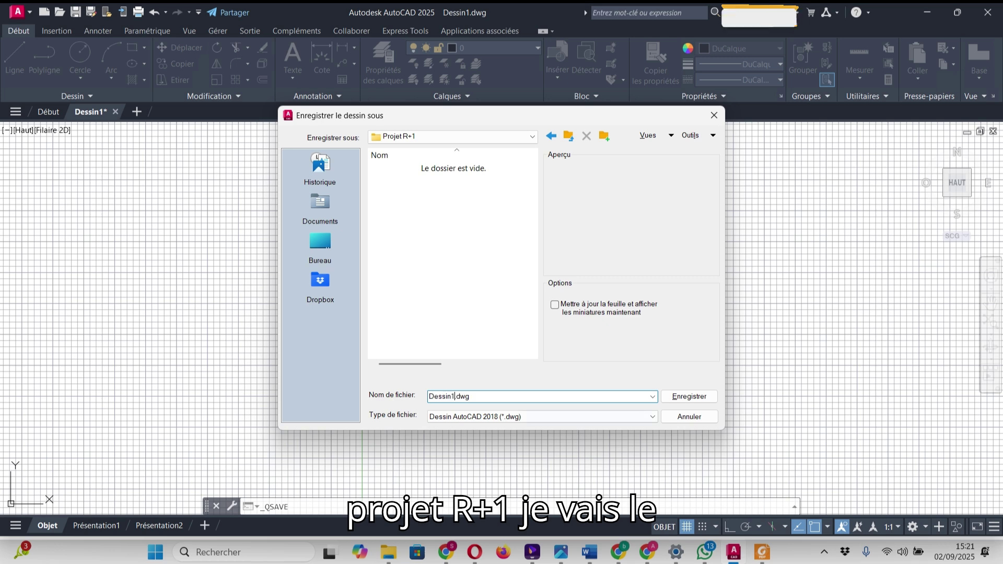
key(BackSpace)
key(BackSpace)
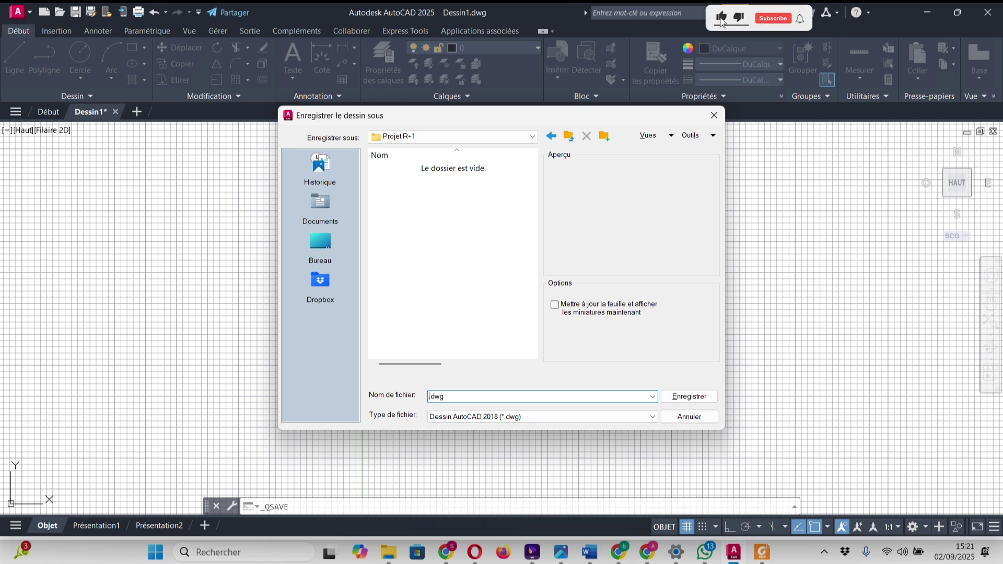
text(Pro)
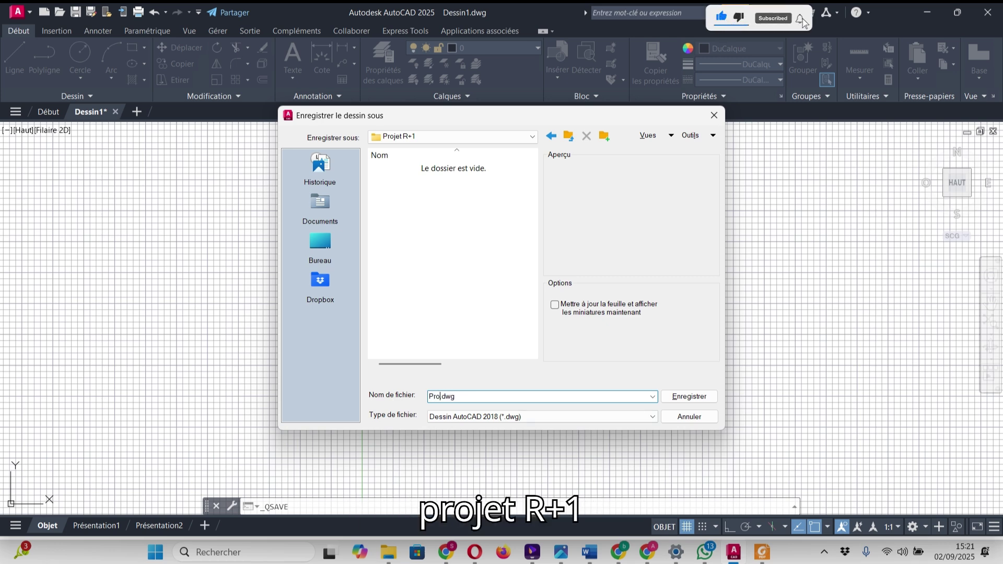
text(jet R.)
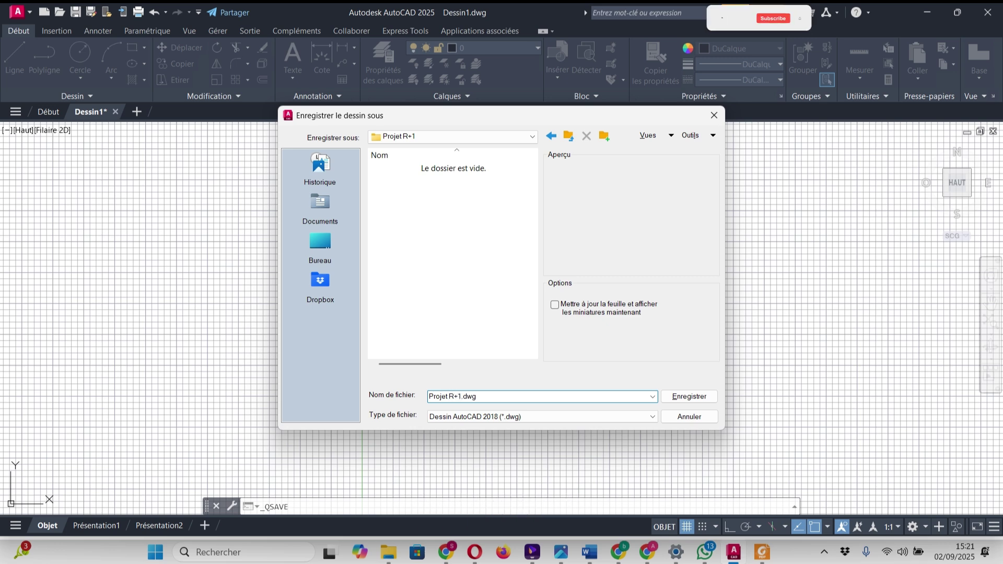
Step: Keep the file type as Dessin AutoCAD 2018 (*.dwg) and save the drawing
click(543, 417)
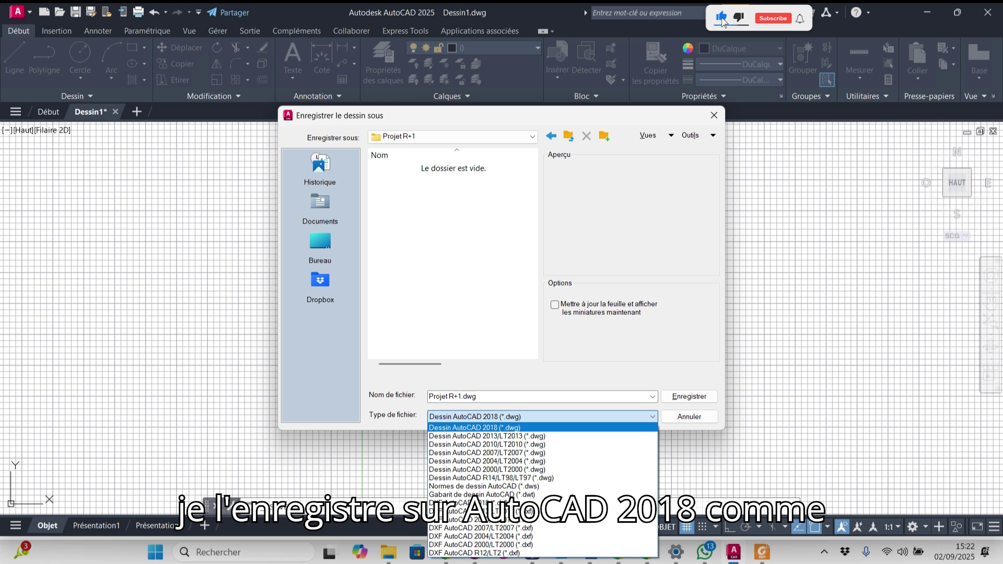
click(543, 417)
click(542, 417)
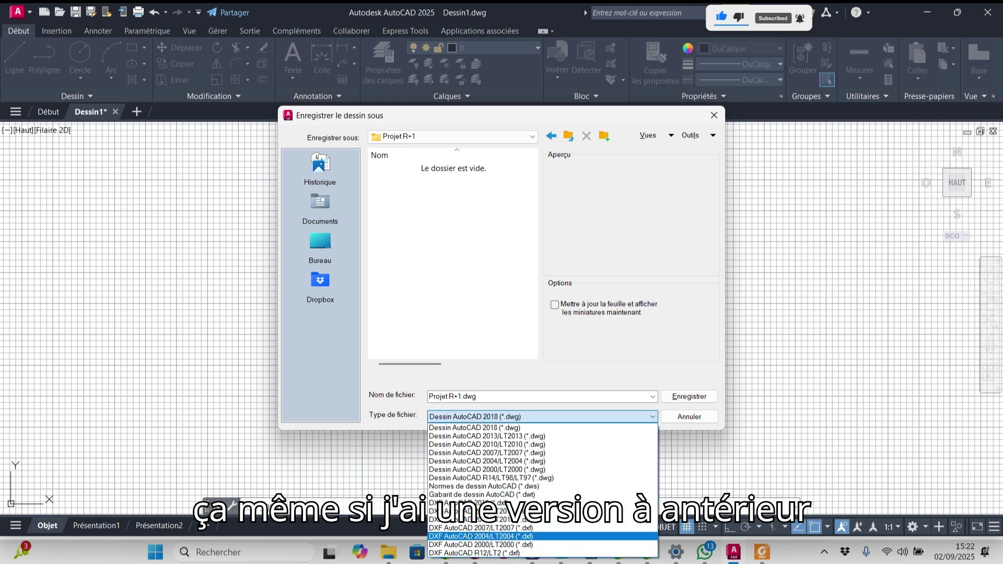
click(528, 428)
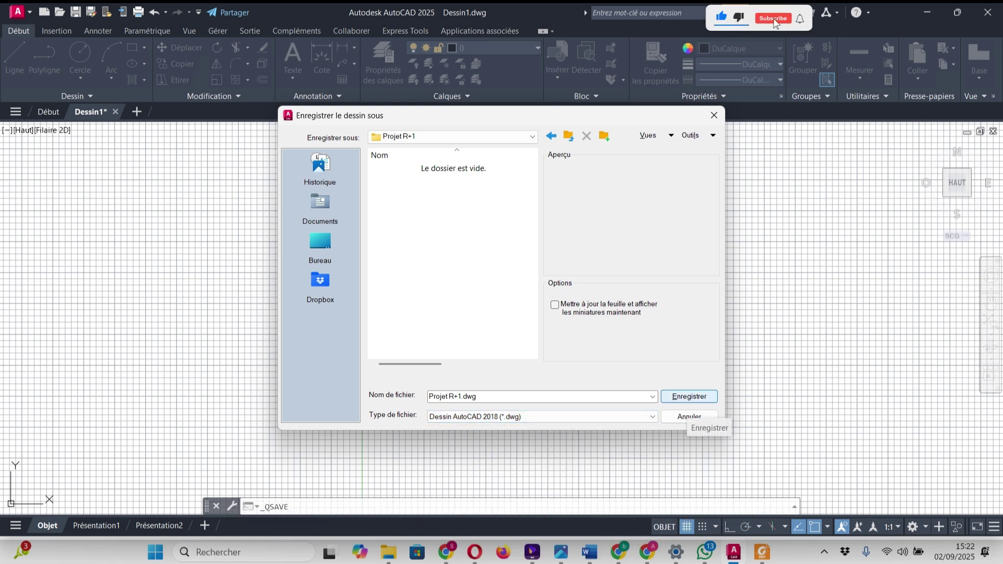
click(689, 397)
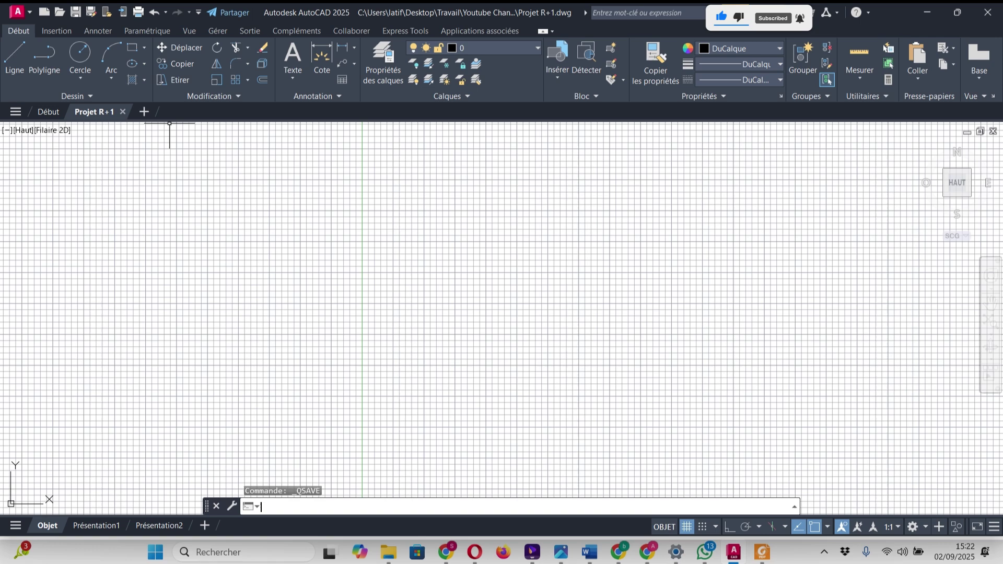
Step: Switch to the Plan Implantation PDF and examine its walls, doors, furniture, sanitary fixtures, cars, dimensions and garden to identify the layers needed
click(762, 553)
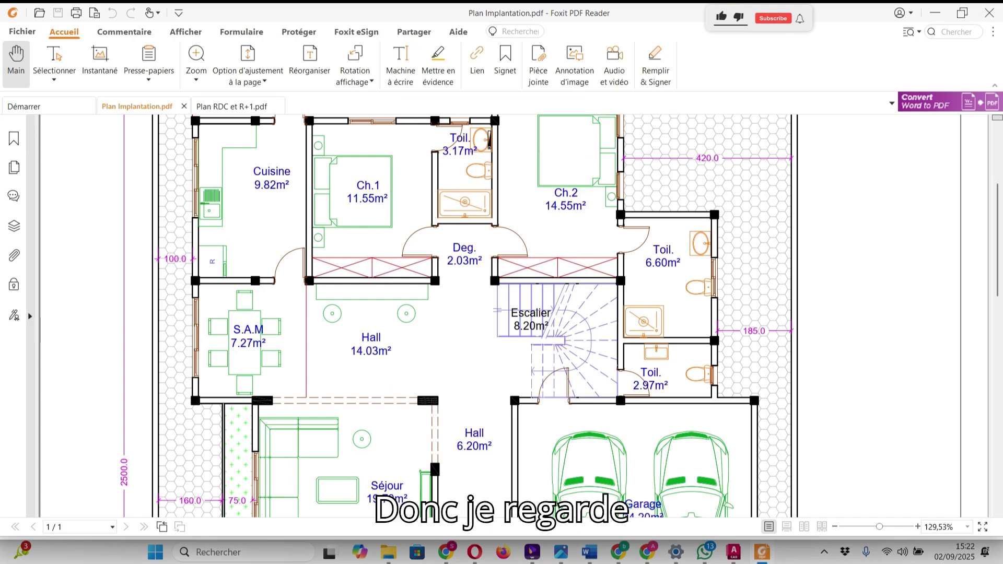
scroll(470, 313, up, 3)
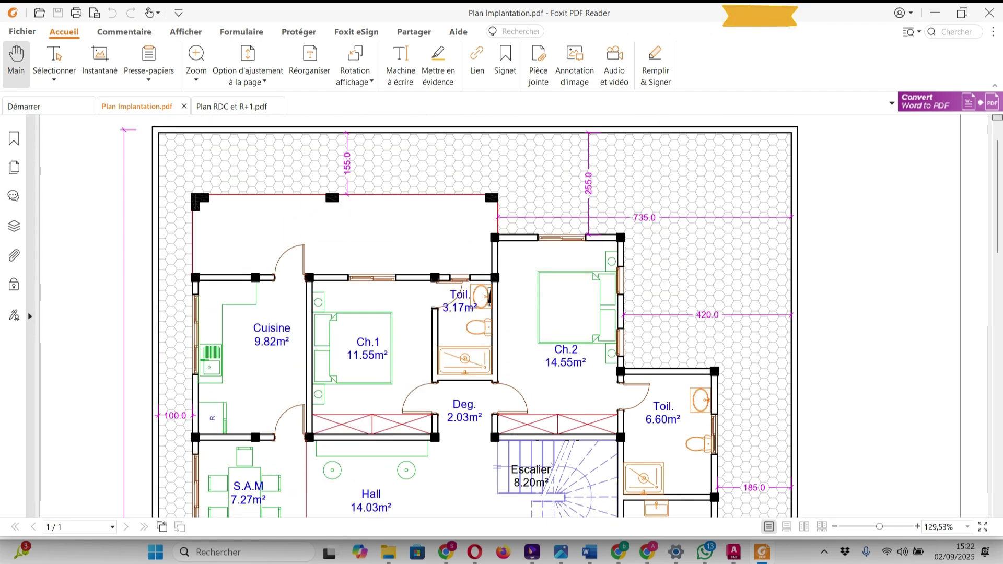
scroll(474, 316, down, 5)
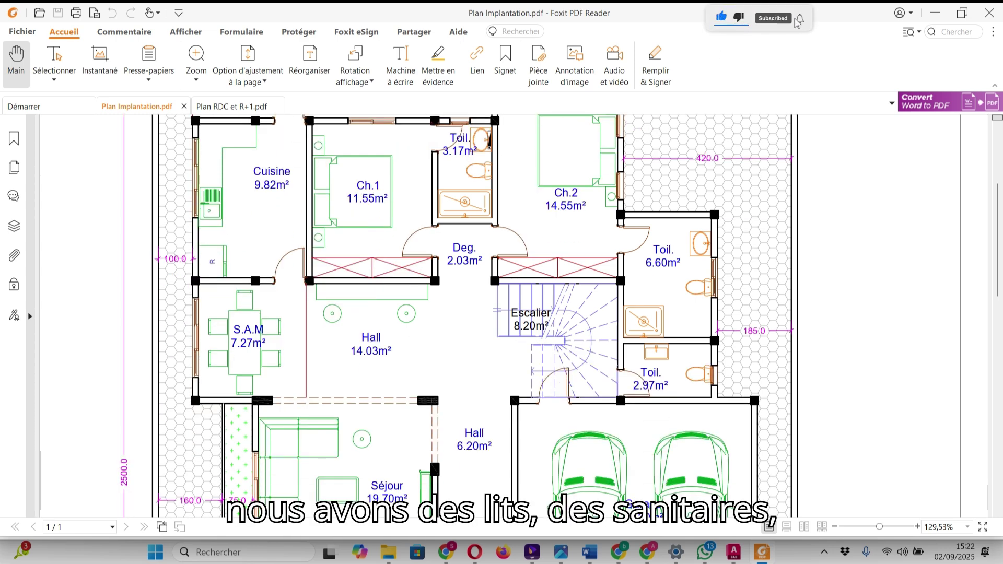
scroll(475, 316, down, 7)
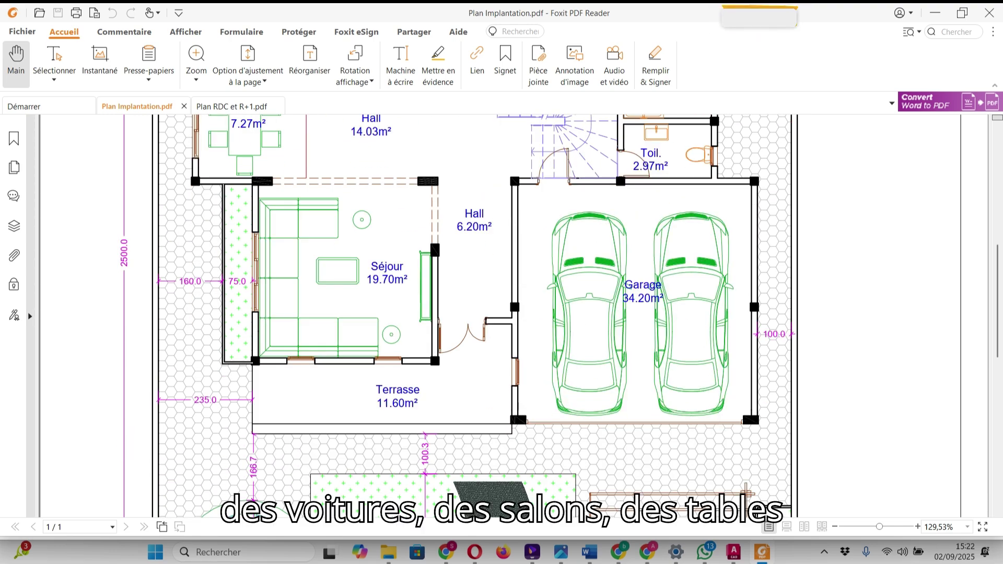
scroll(474, 316, down, 9)
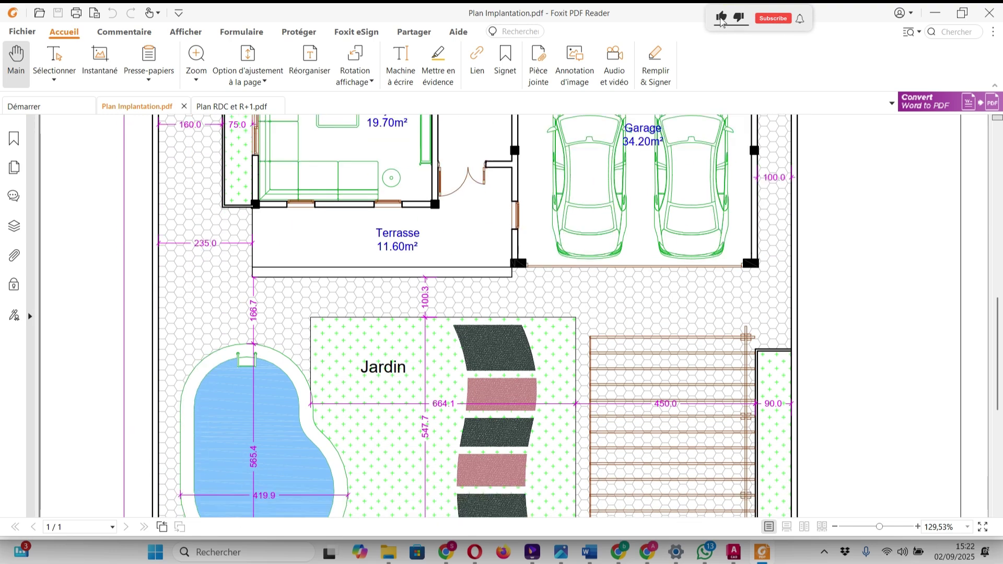
scroll(474, 316, up, 12)
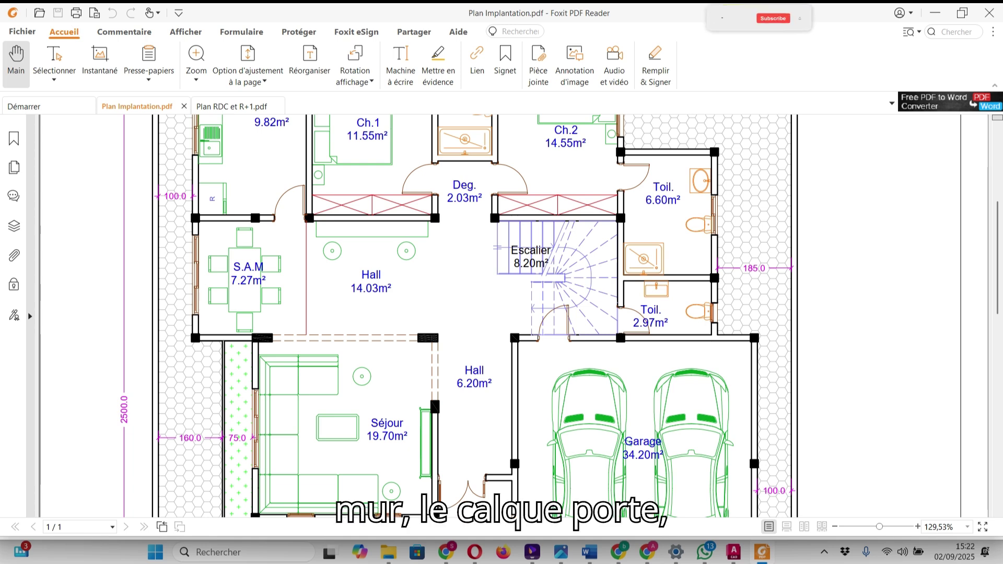
scroll(474, 316, up, 2)
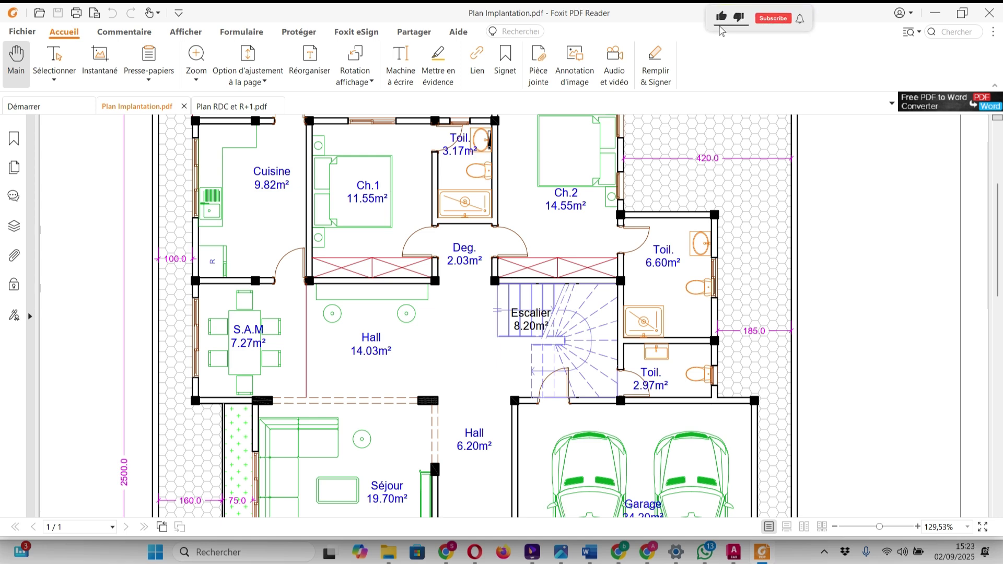
scroll(470, 313, down, 2)
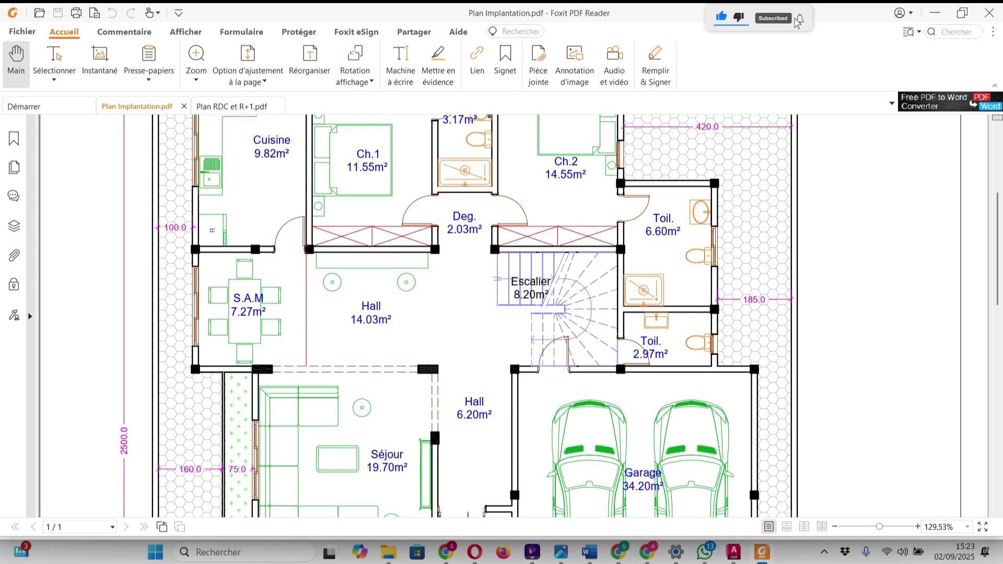
scroll(470, 313, down, 8)
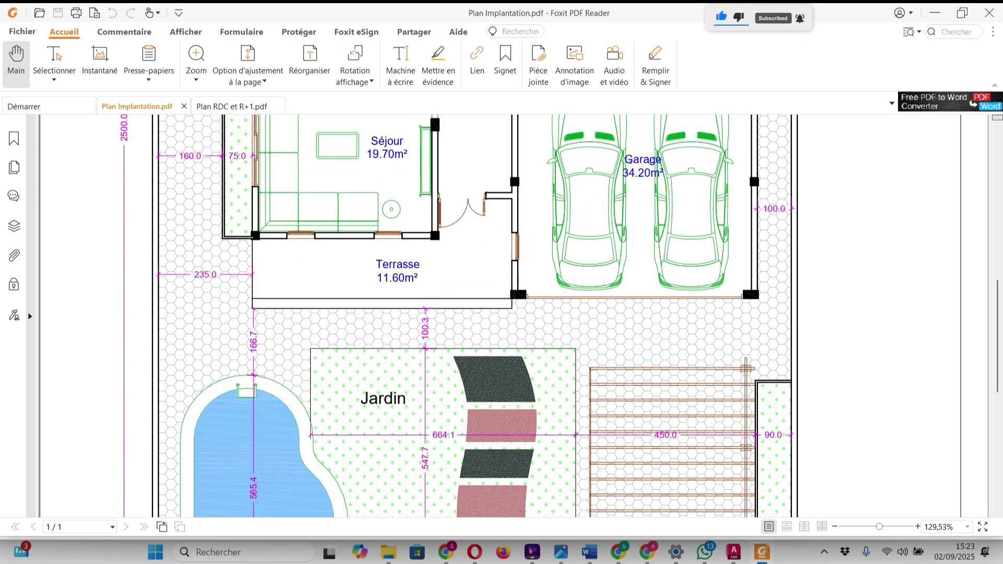
scroll(470, 313, up, 4)
scroll(471, 314, up, 4)
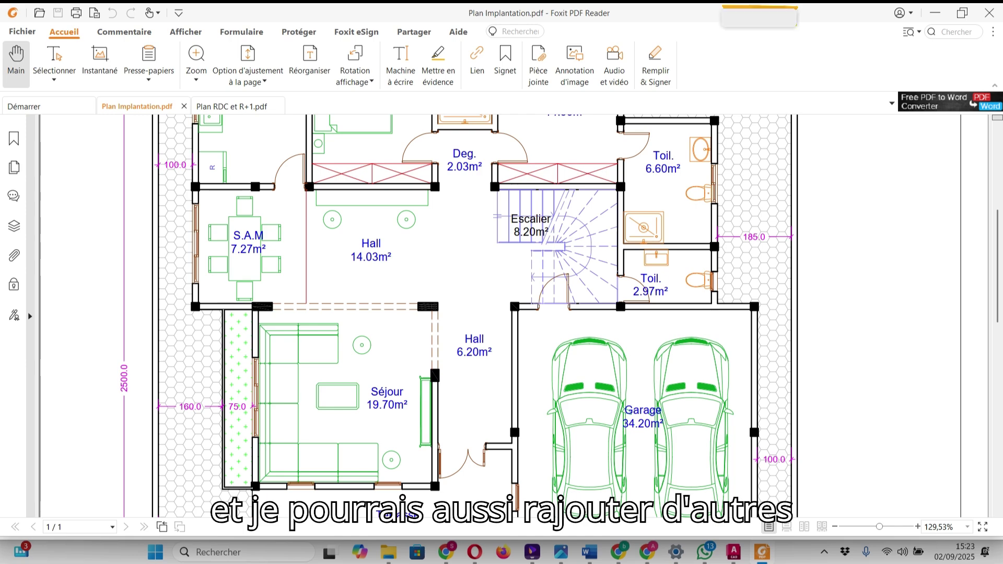
scroll(470, 314, up, 2)
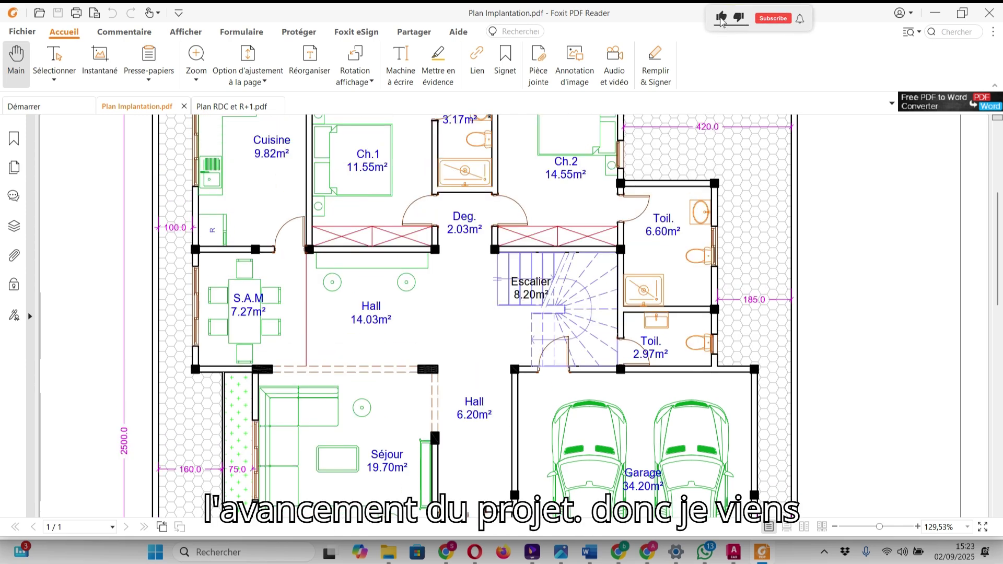
Step: Switch back to the AutoCAD drawing and create two layers named Murs and Portes in the layer properties manager
key(alt+Tab)
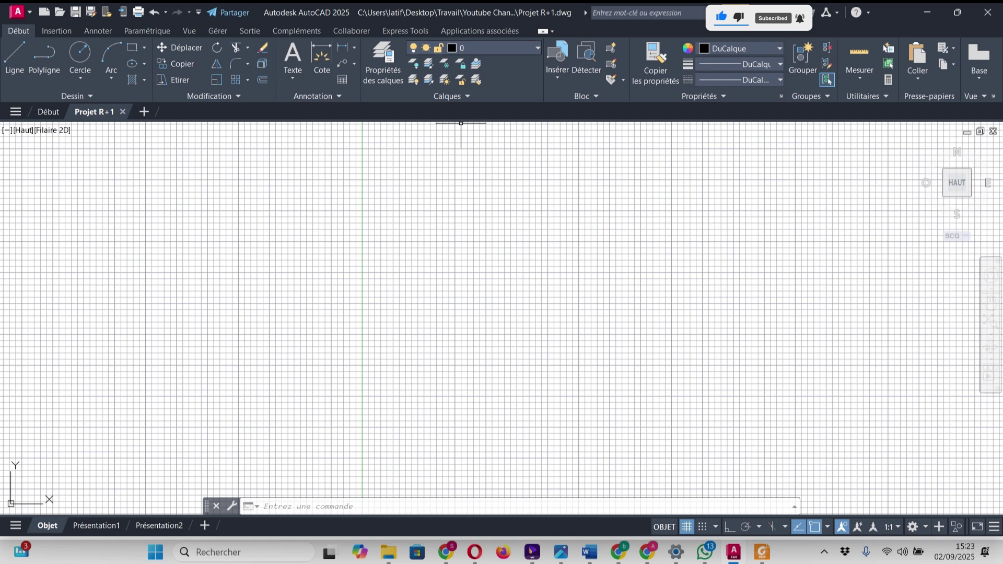
click(496, 47)
click(496, 47)
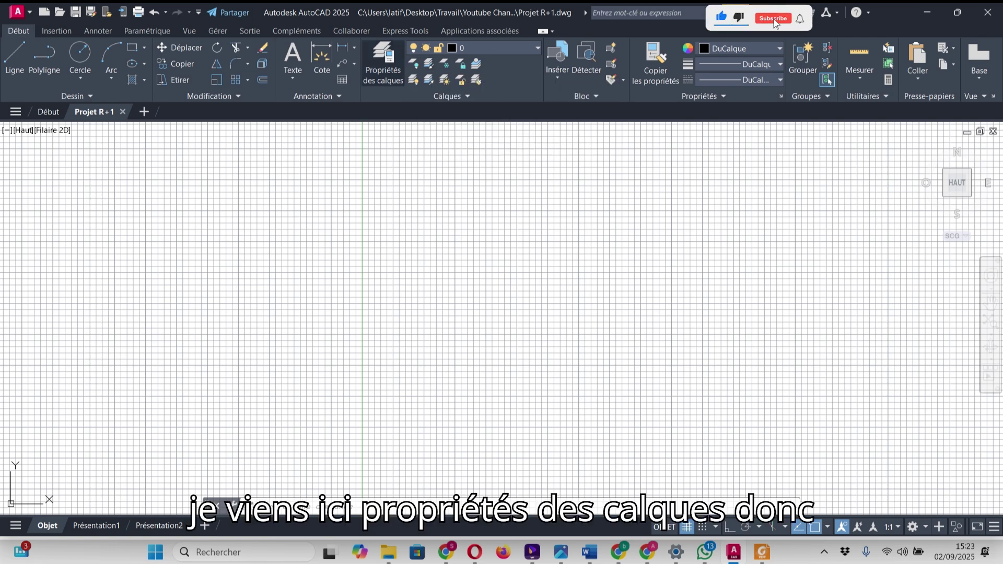
click(383, 61)
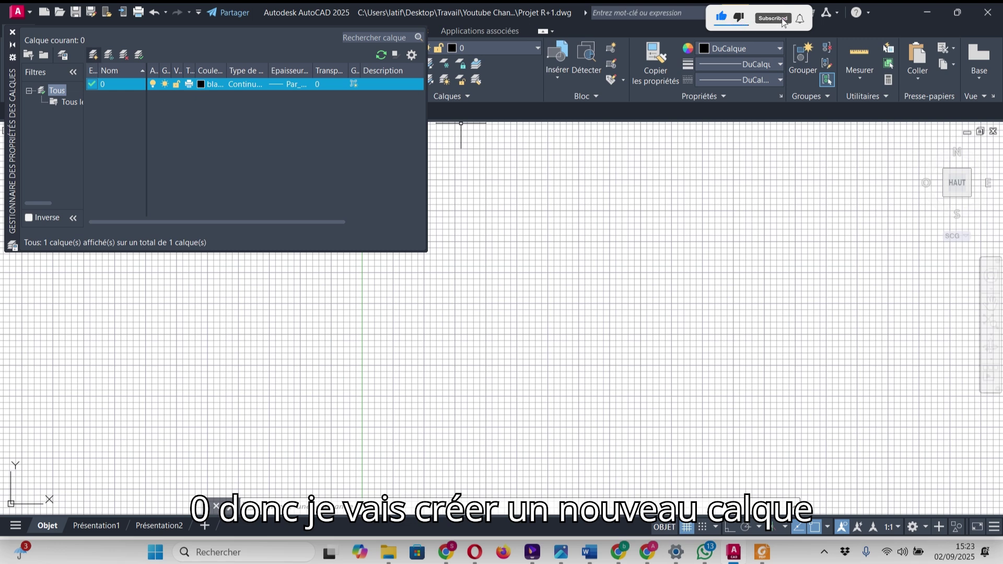
click(93, 54)
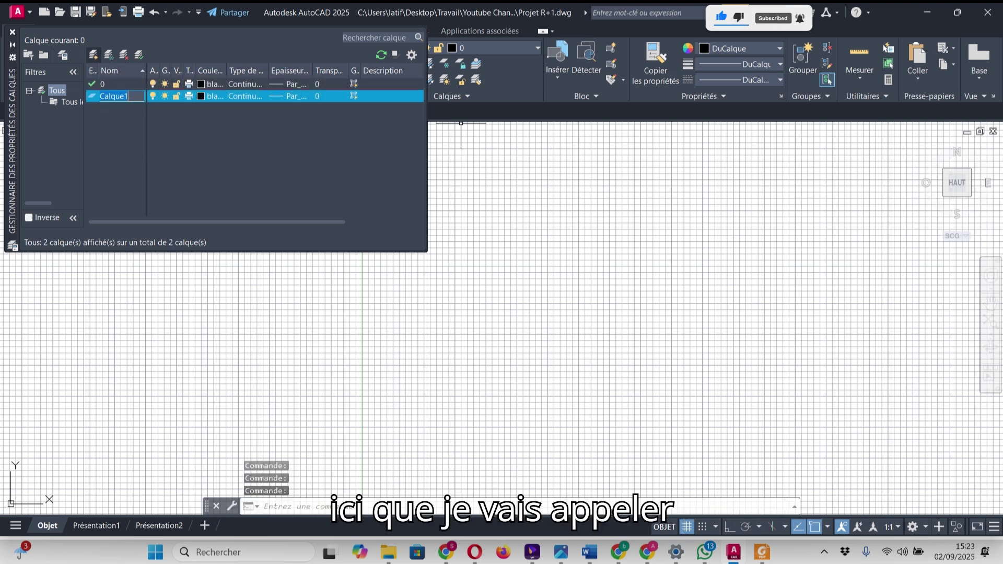
text(Murs)
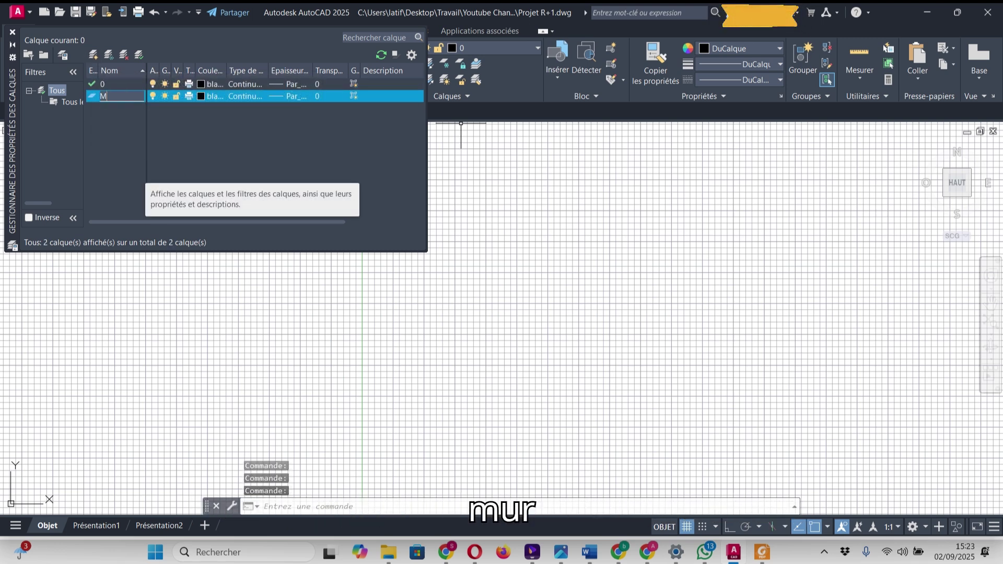
key(Return)
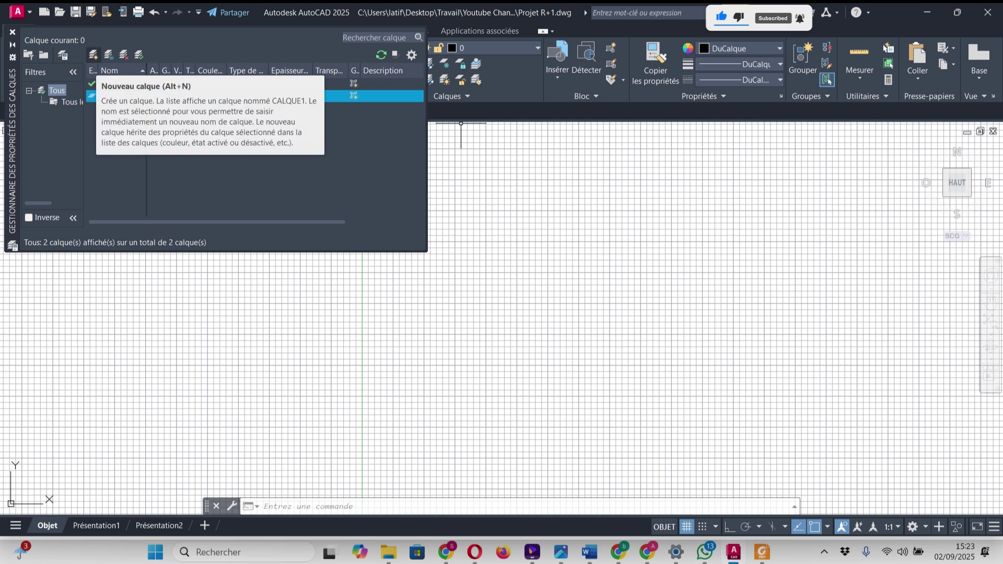
click(93, 54)
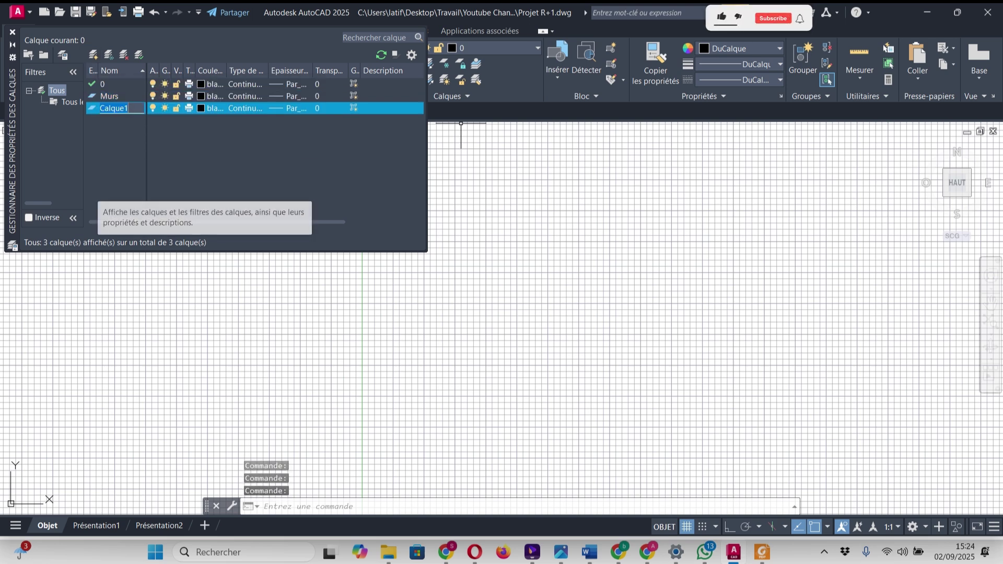
text(Portes)
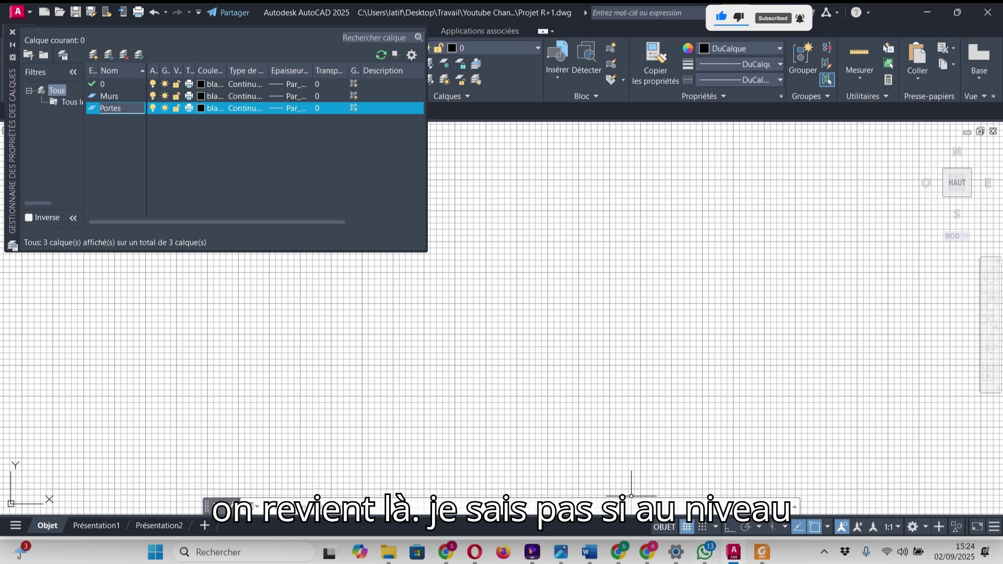
Step: Switch to the Plan RDC et R+1 PDF, examine the ground-floor plan's dimensions, doors and sanitary rooms, and return to AutoCAD
click(761, 553)
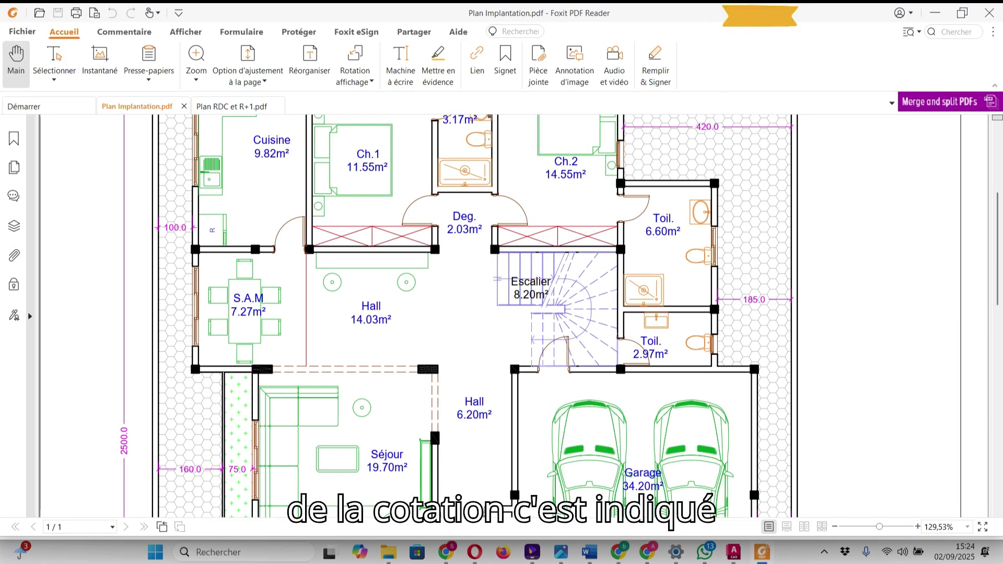
click(232, 106)
scroll(514, 316, up, 4)
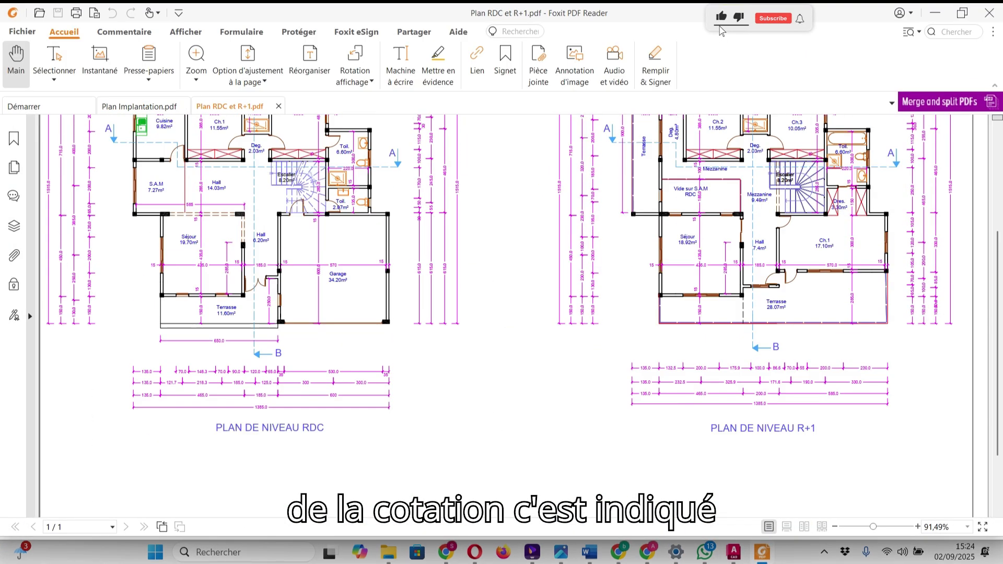
ctrl+scroll(252, 403, up, 8)
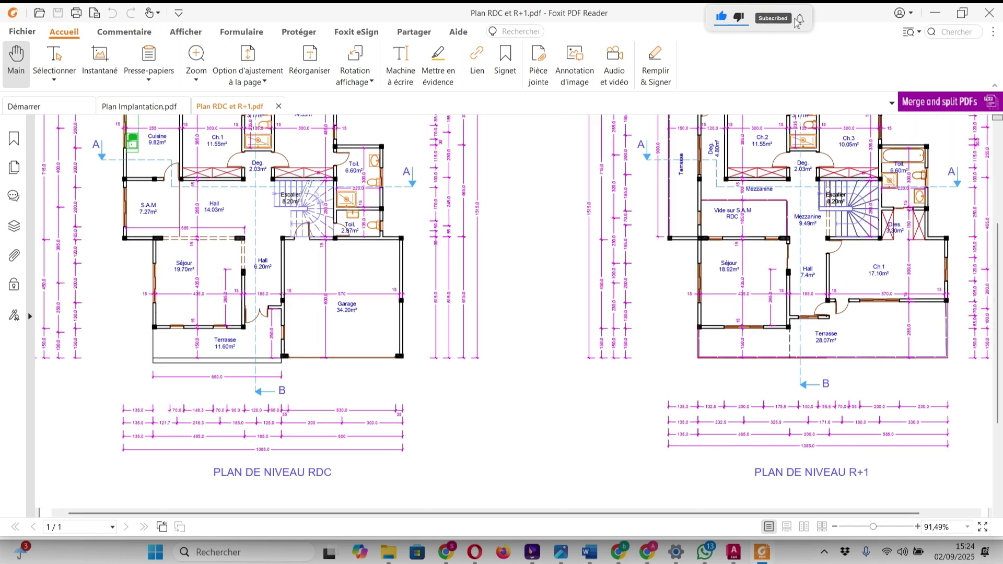
ctrl+scroll(357, 438, down, 3)
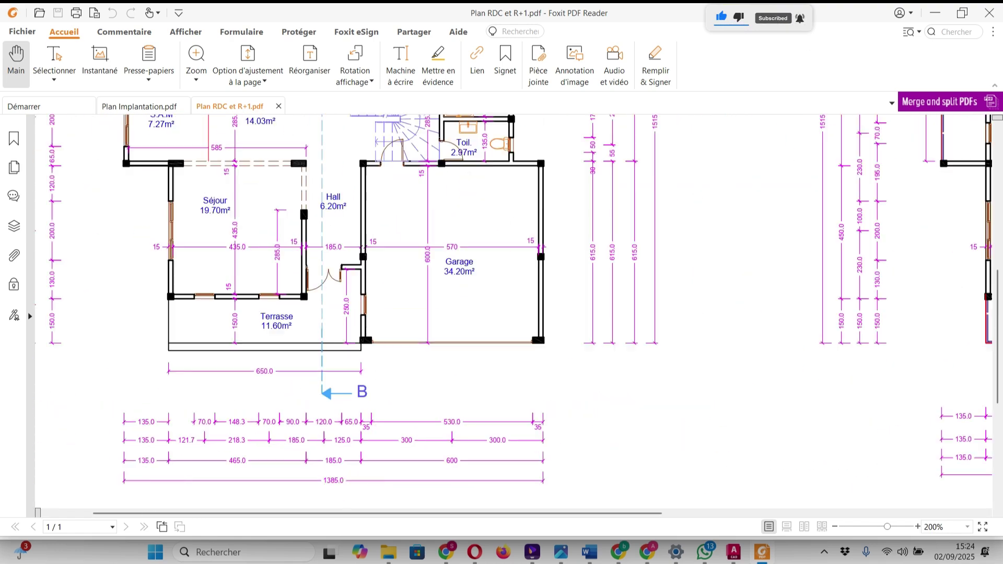
scroll(357, 438, up, 4)
scroll(520, 311, up, 5)
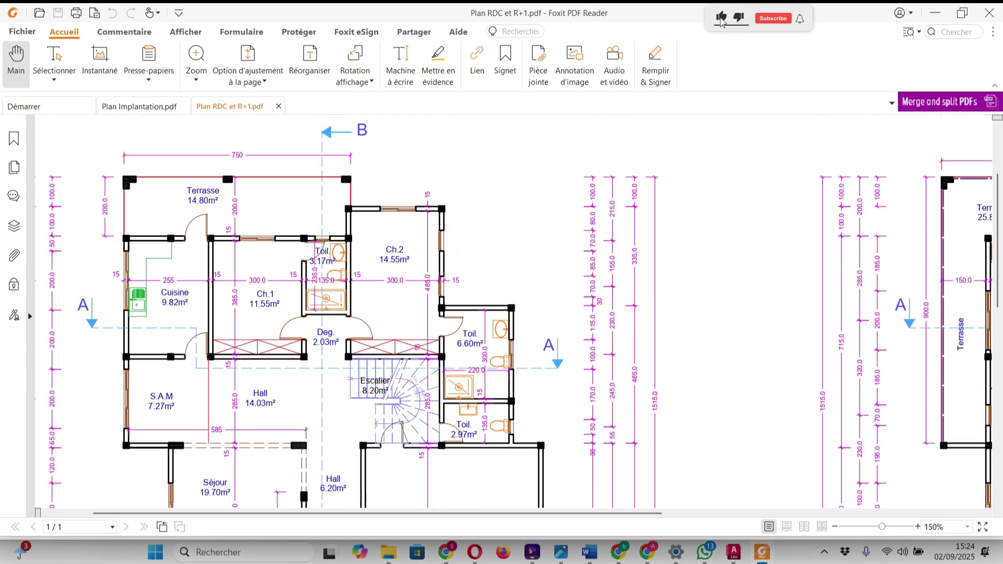
ctrl+scroll(482, 418, up, 2)
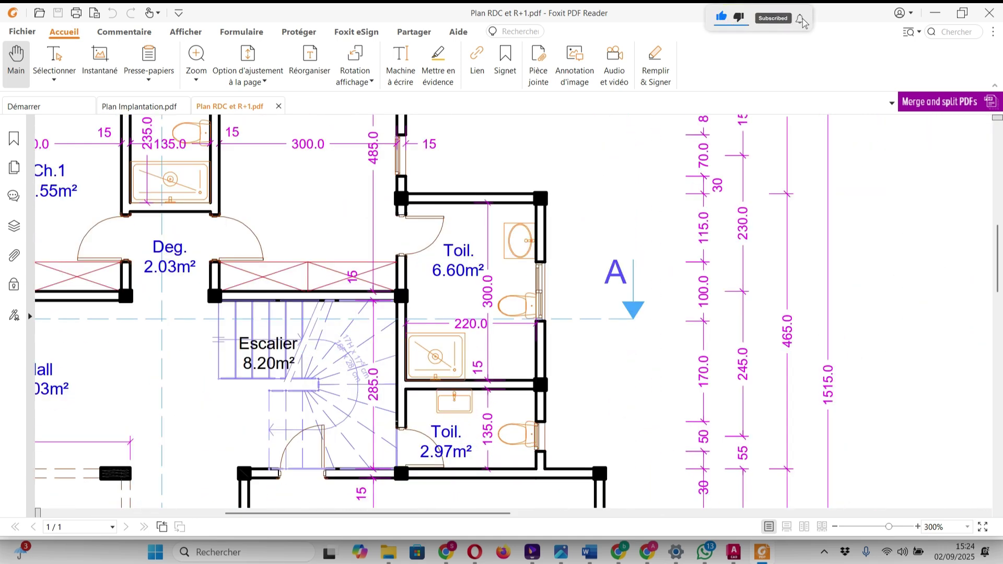
ctrl+scroll(423, 442, down, 1)
click(935, 12)
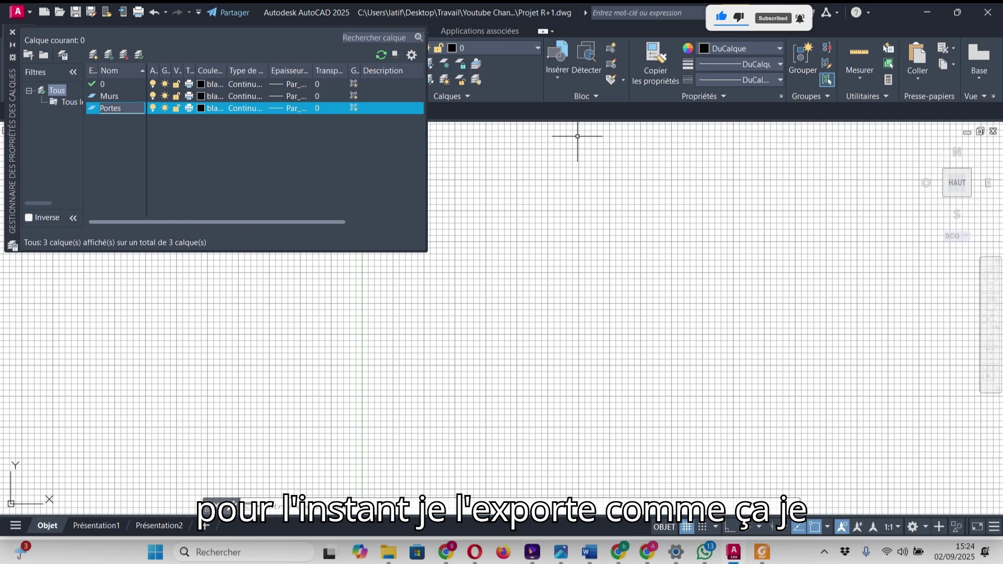
Step: Confirm the Portes layer name, check the door colour in the PDF plan, and set the layer's colour to index 30
key(Return)
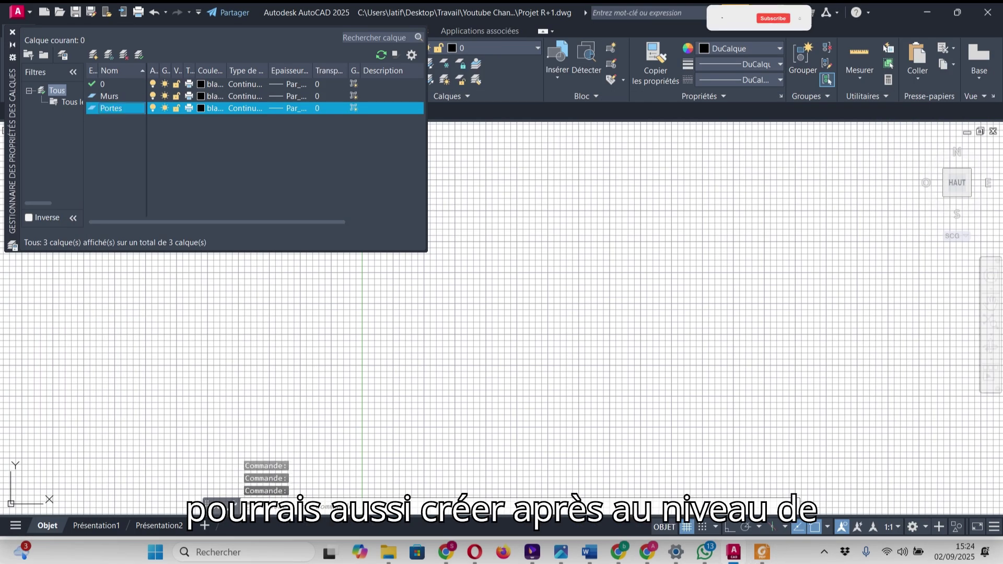
click(202, 108)
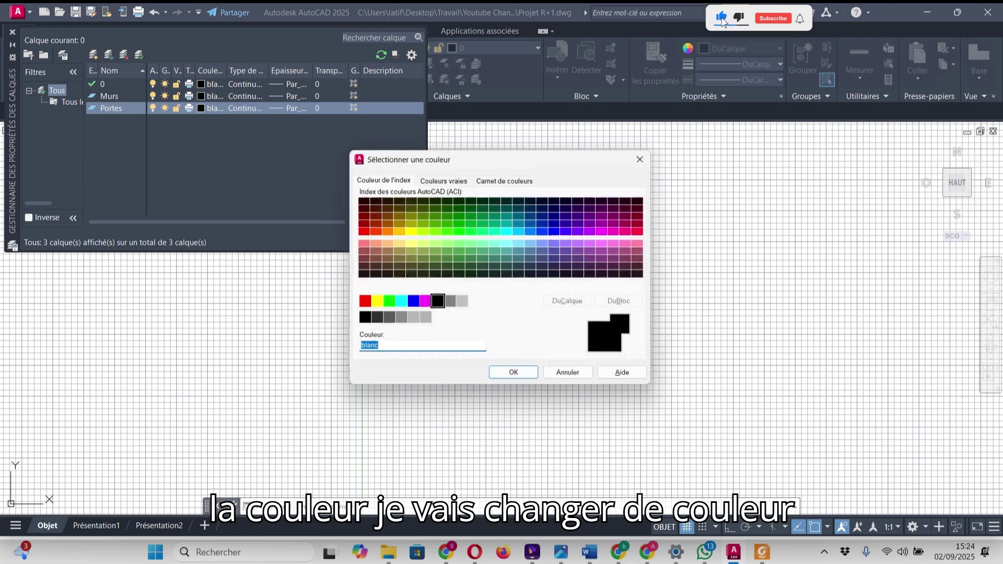
click(762, 552)
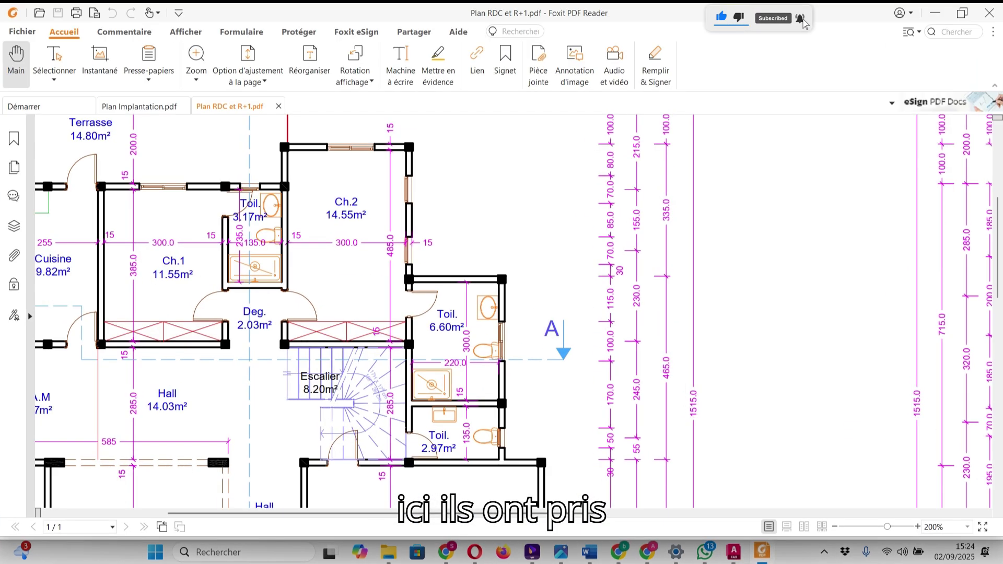
click(762, 552)
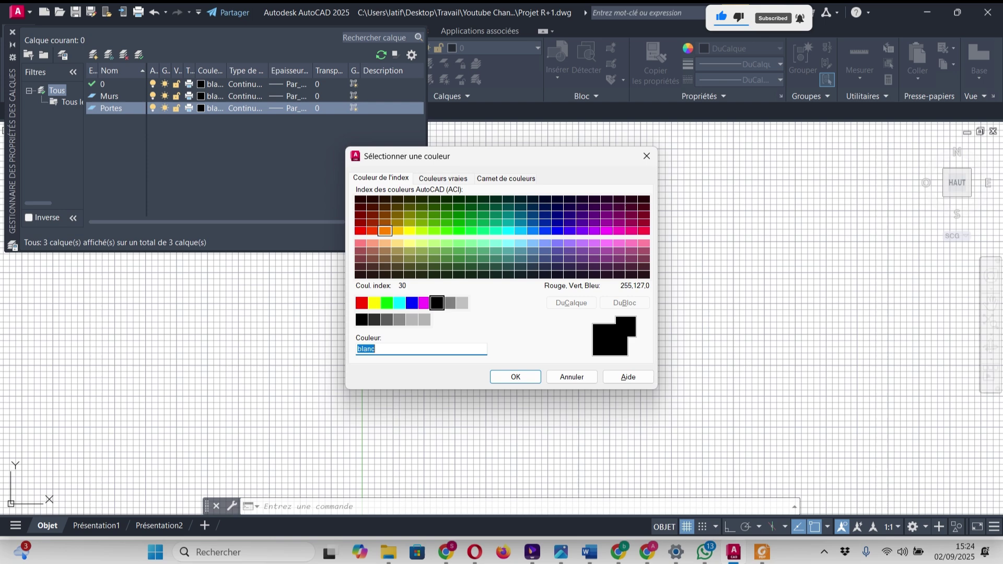
click(384, 230)
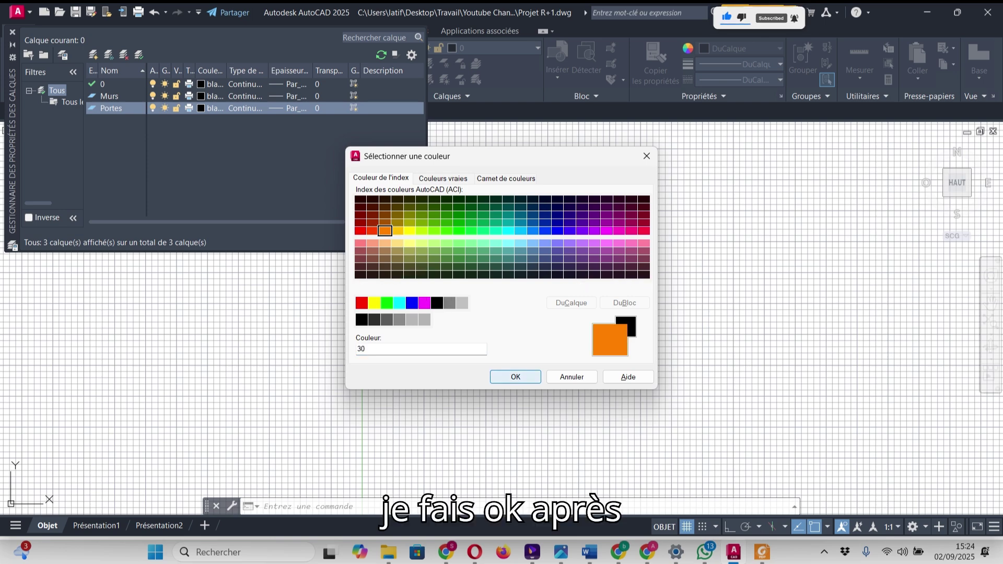
click(515, 377)
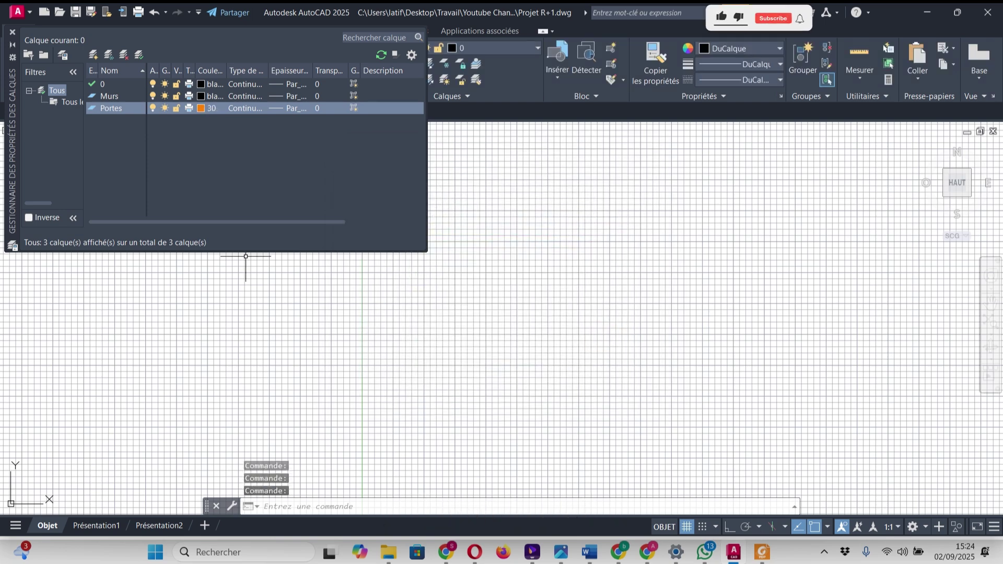
Step: Create a new layer named Fenetres below the Portes layer
click(93, 54)
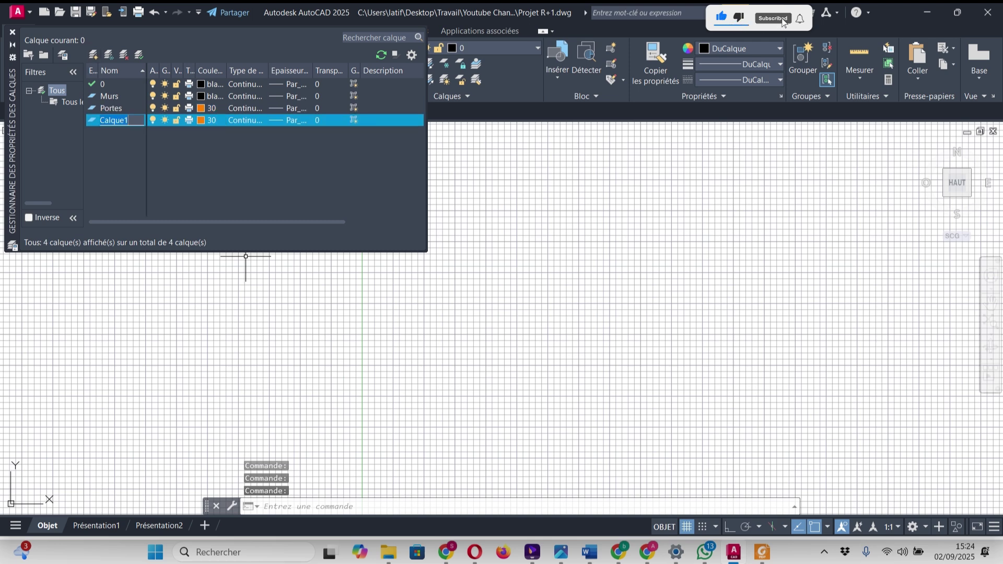
text(Fen)
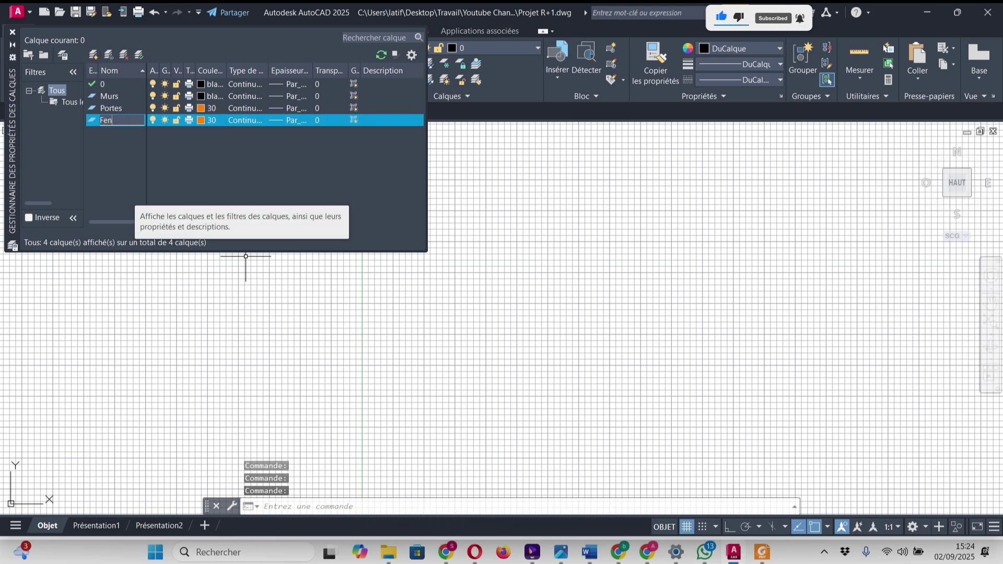
text(etres)
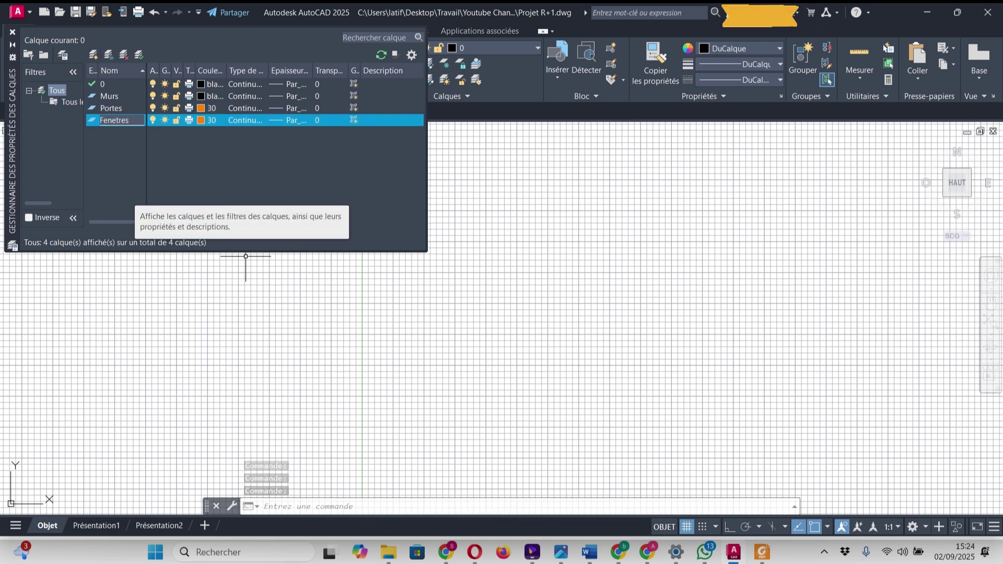
key(Return)
key(Return)
key(Return)
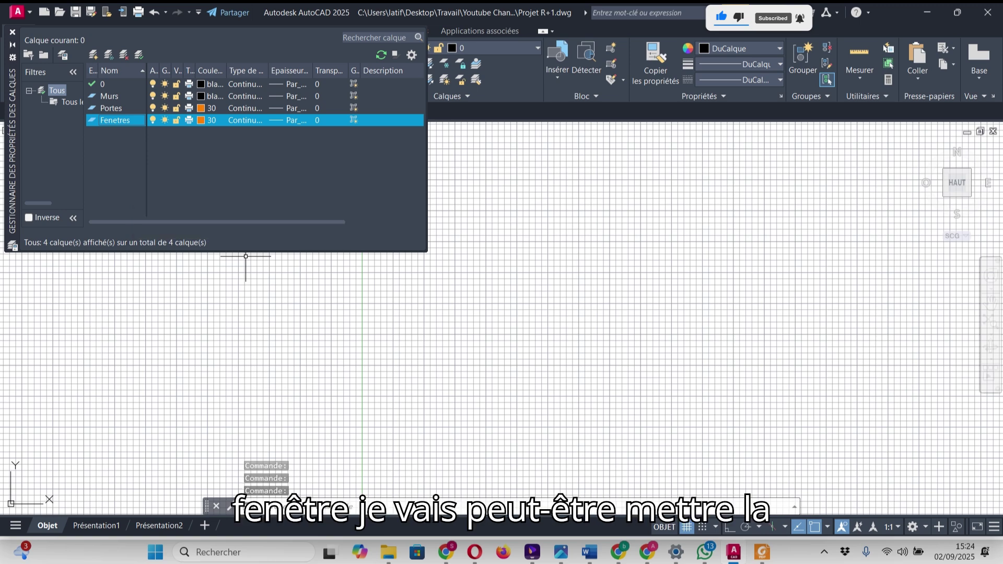
Step: Set the Fenetres layer's colour to index 20
click(208, 120)
click(373, 230)
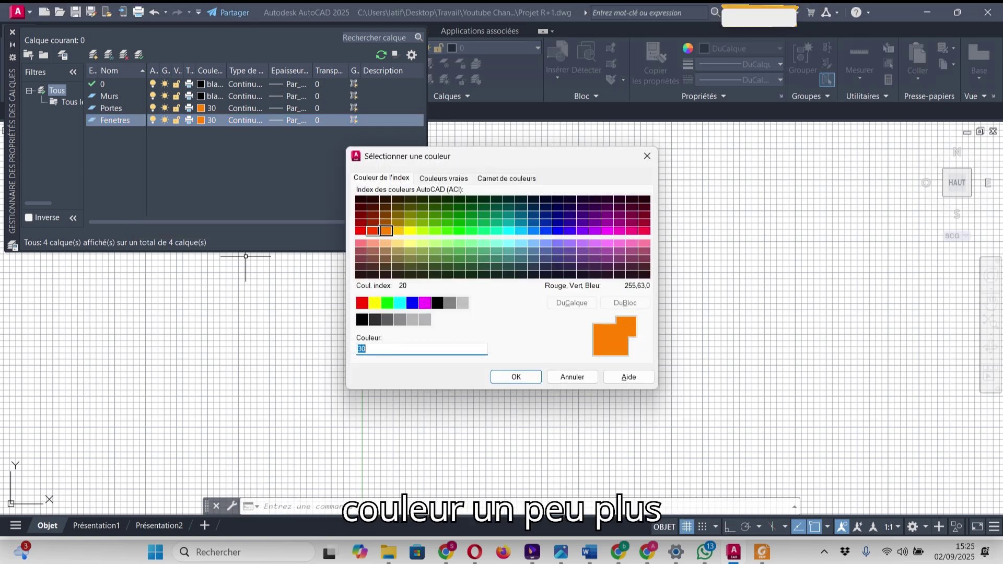
key(Return)
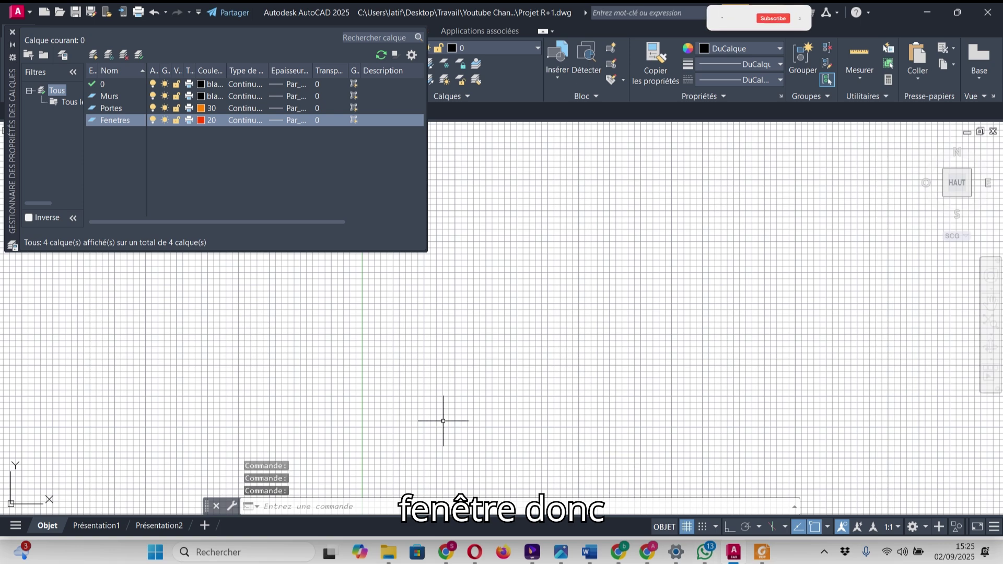
Step: Add another layer below Fenetres, keeping its default name, and set its colour to index 40
click(93, 55)
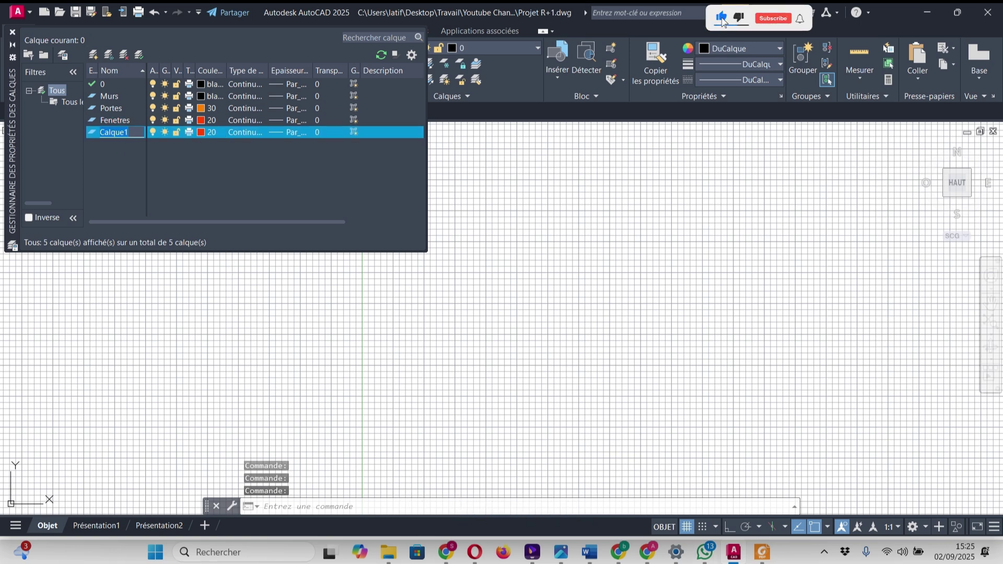
click(208, 132)
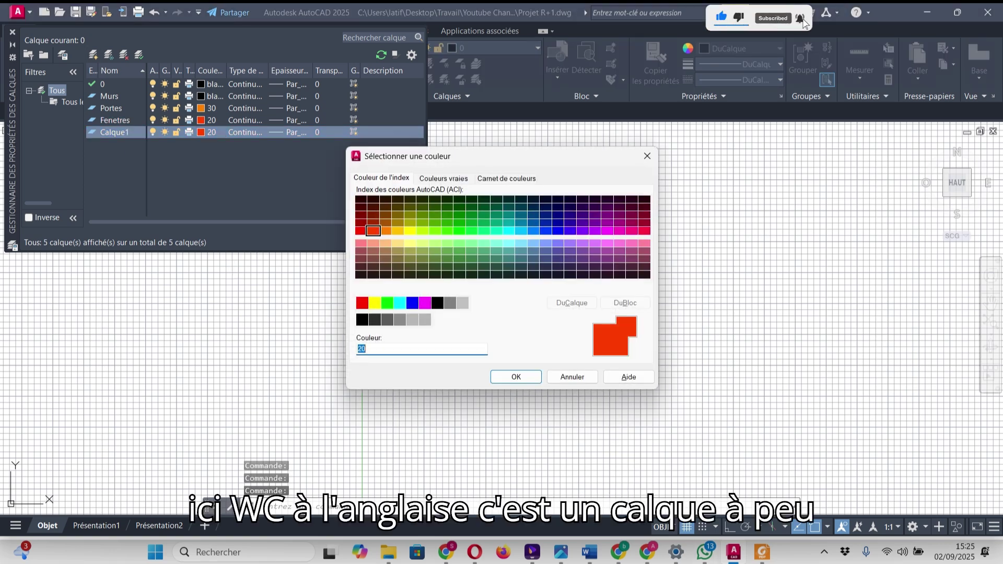
click(397, 231)
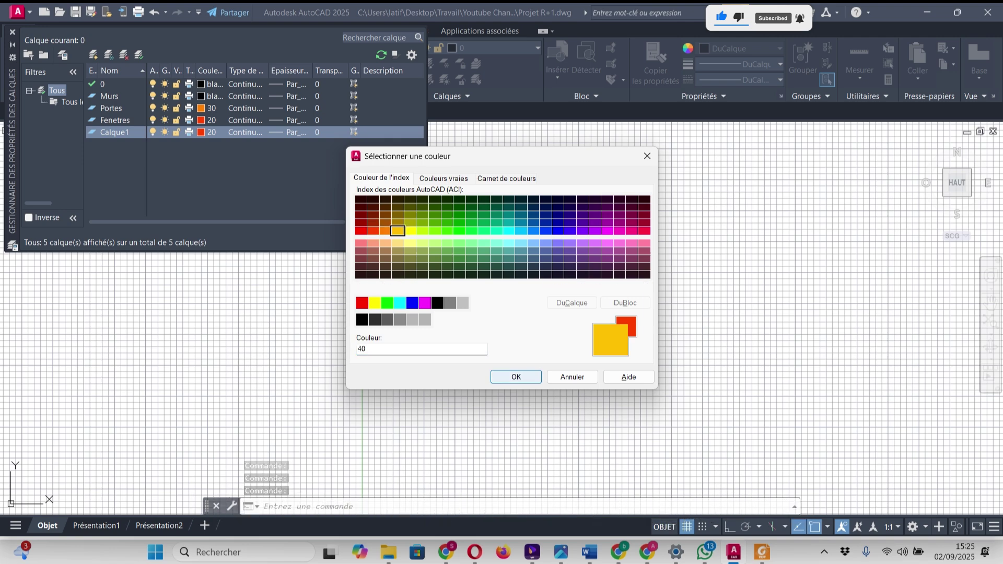
click(516, 376)
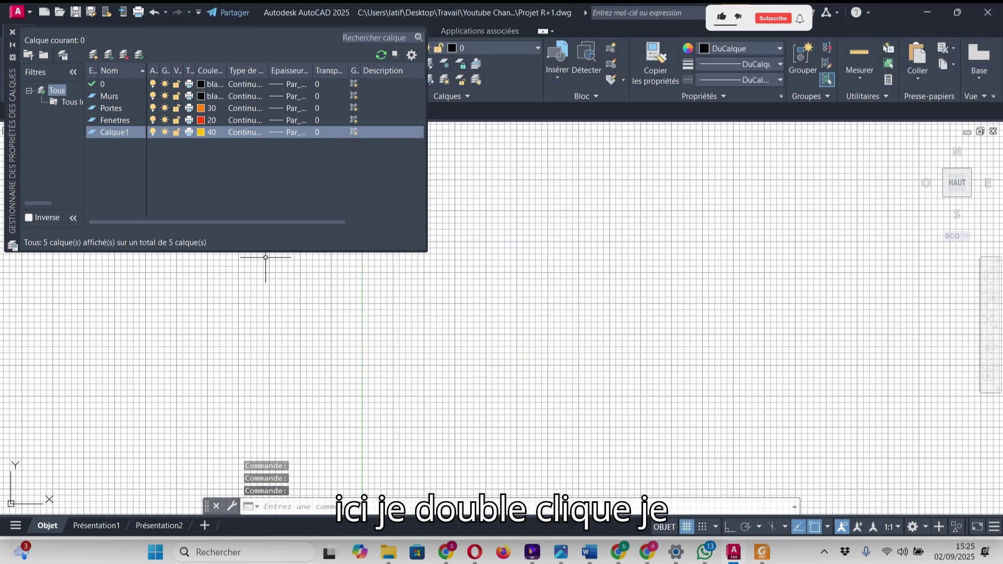
Step: Make the layer below Fenetres current and rename it WC a l'anglaise
right_click(130, 132)
click(204, 171)
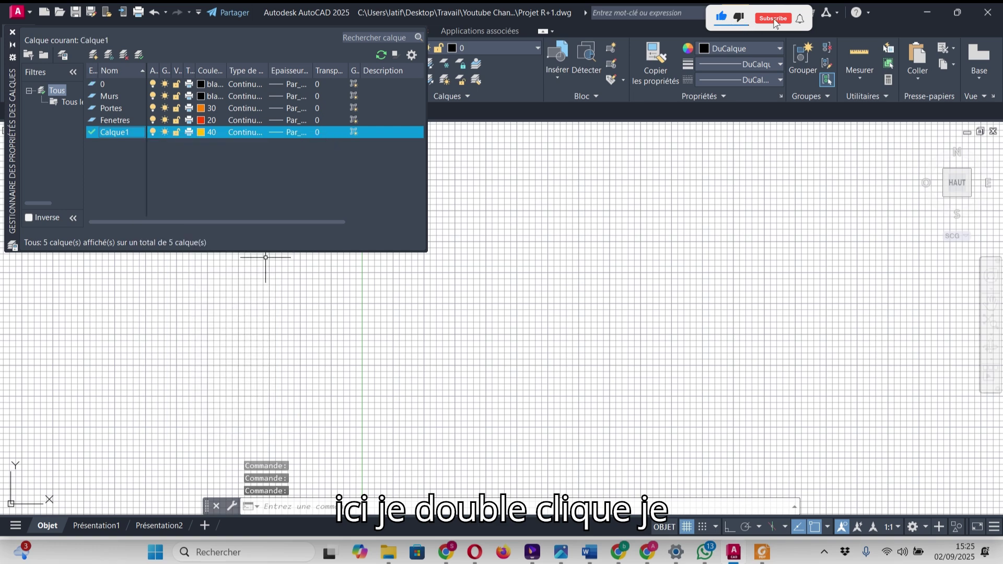
right_click(127, 133)
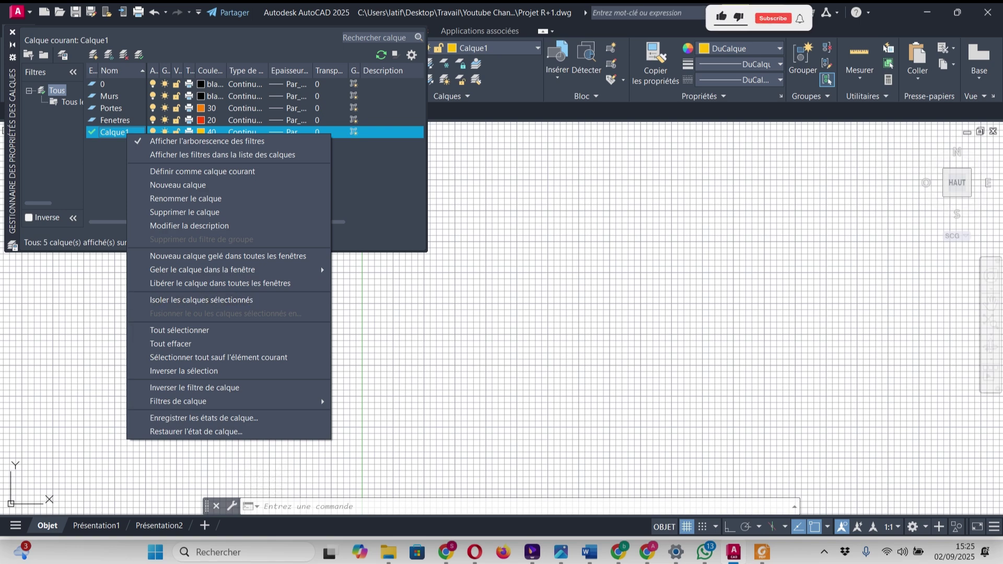
key(Escape)
right_click(121, 132)
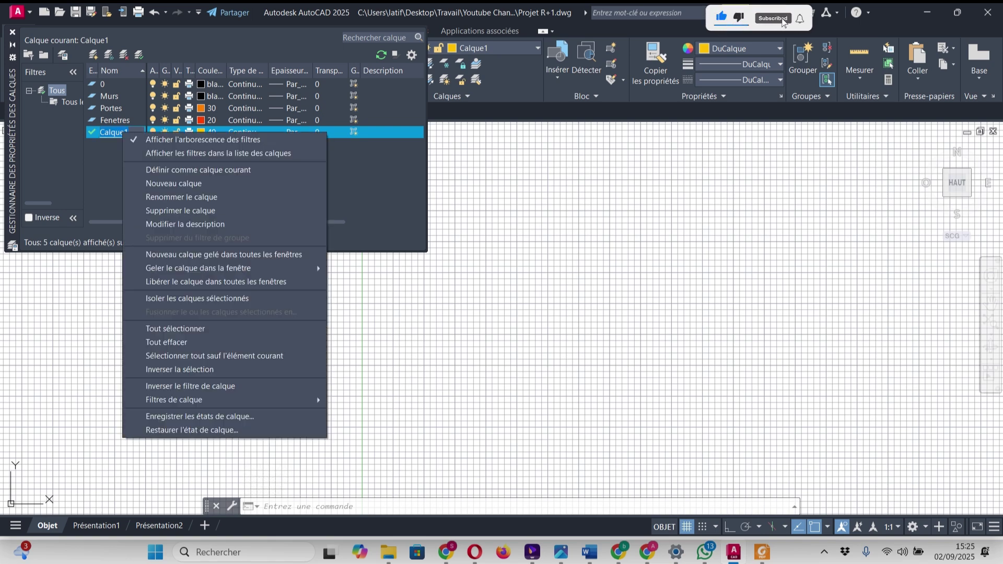
click(120, 133)
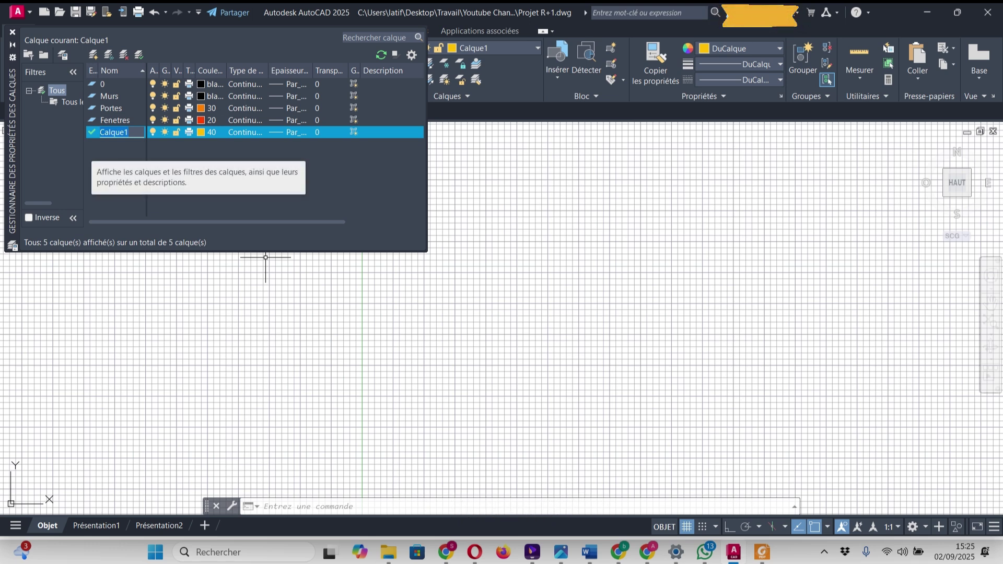
text(WC a l'an)
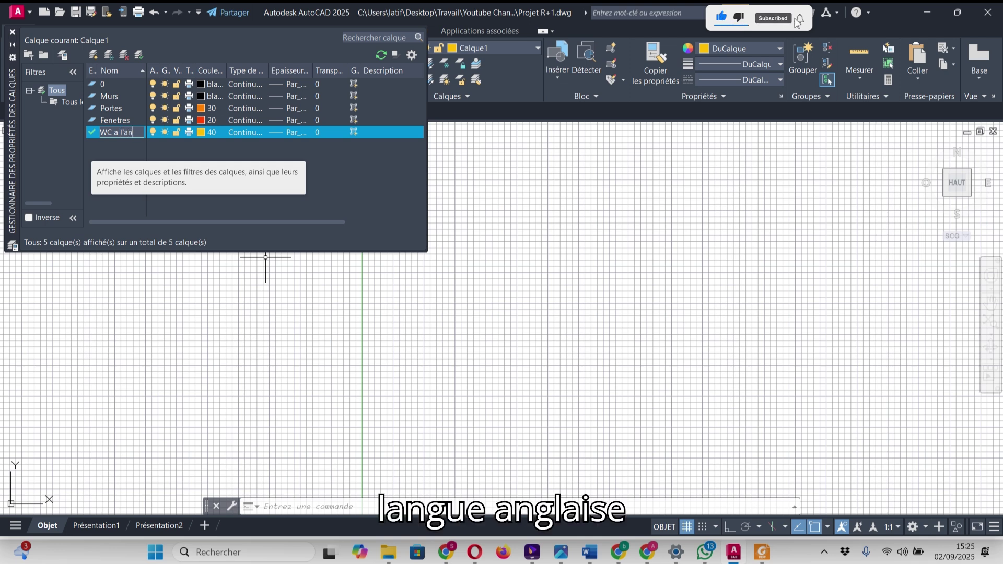
text(glaise)
key(Return)
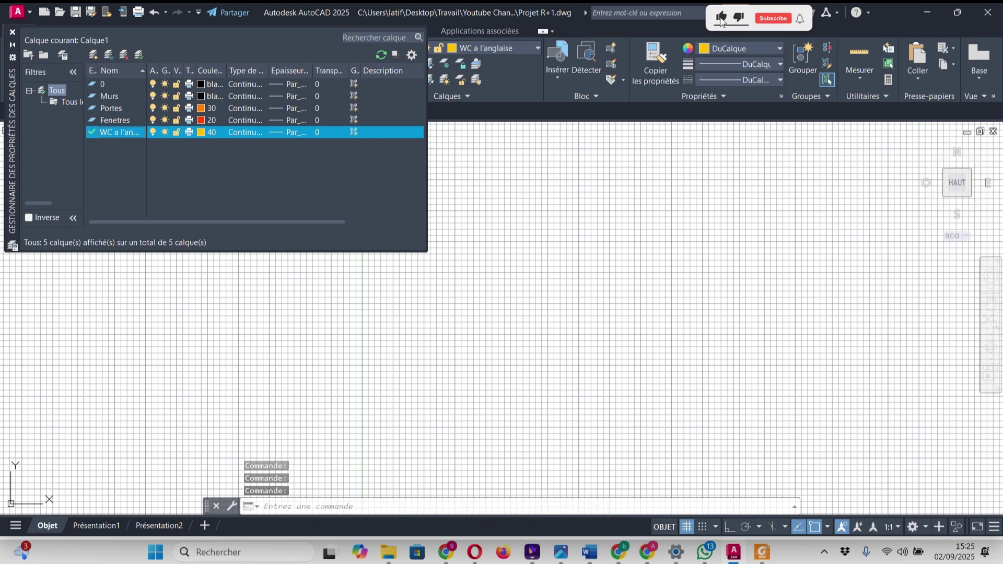
Step: Add two more layers named Lavabos and Bac a douche, keeping colour index 40 for both
click(93, 54)
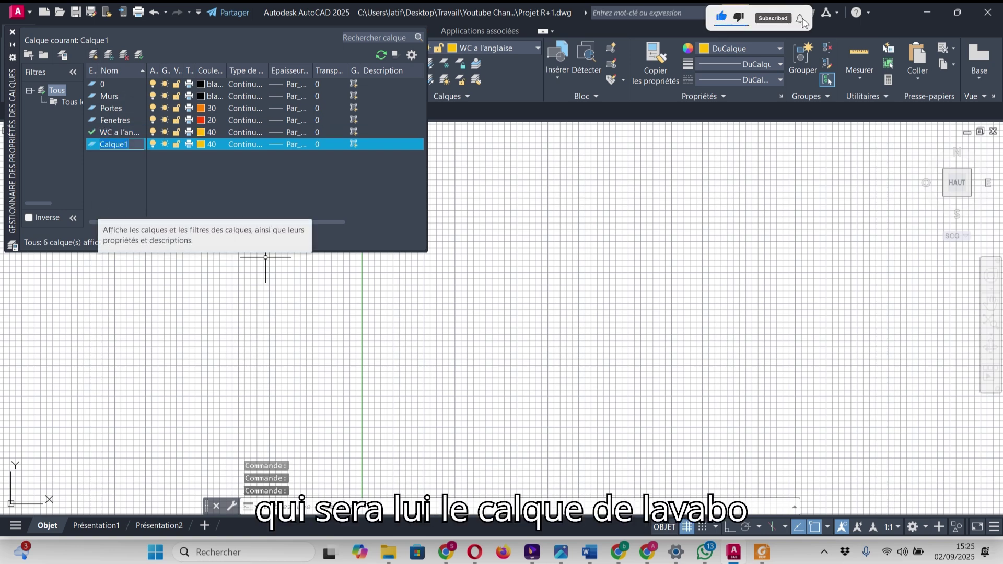
text(Lava)
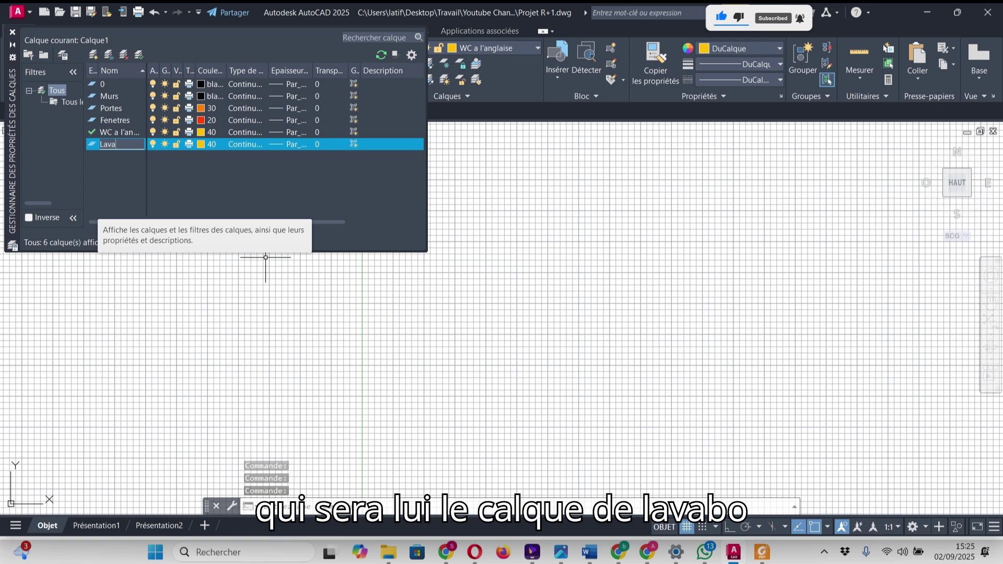
text(bos)
key(Return)
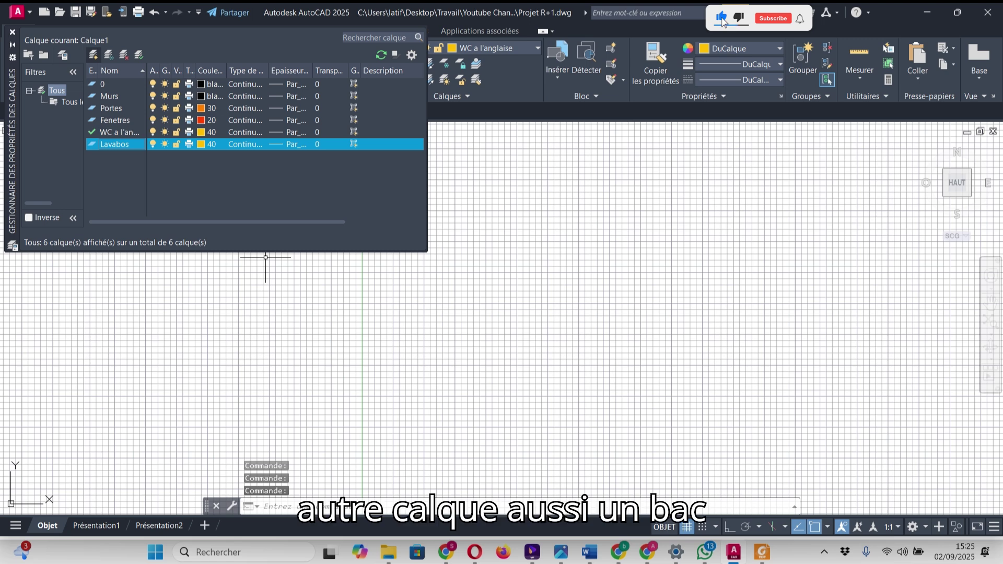
click(93, 54)
text(Bac a douche)
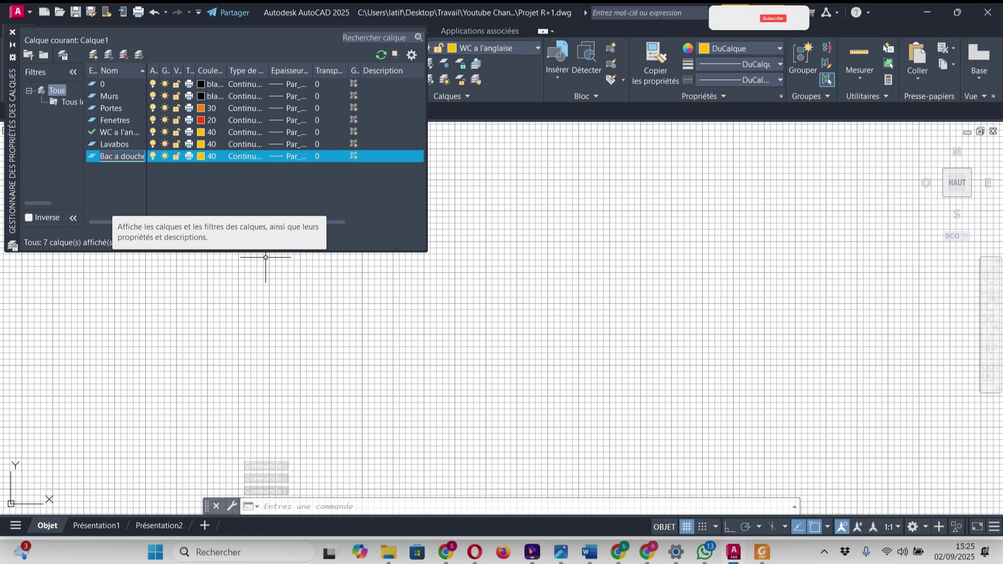
key(Return)
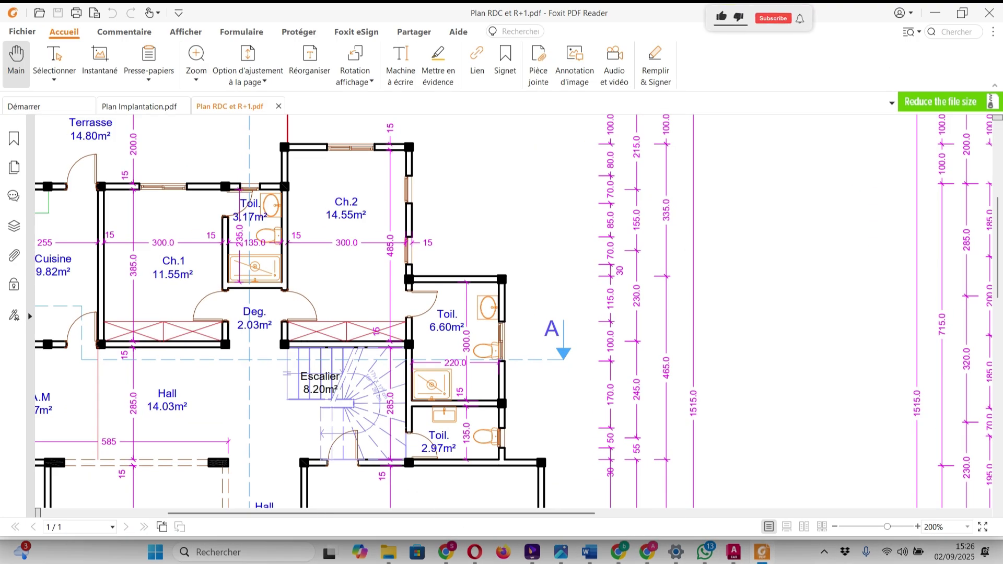
Step: Look over the ground-floor rooms and staircase in the PDF plan, return to AutoCAD and add a layer below Bac a douche
scroll(521, 266, down, 3)
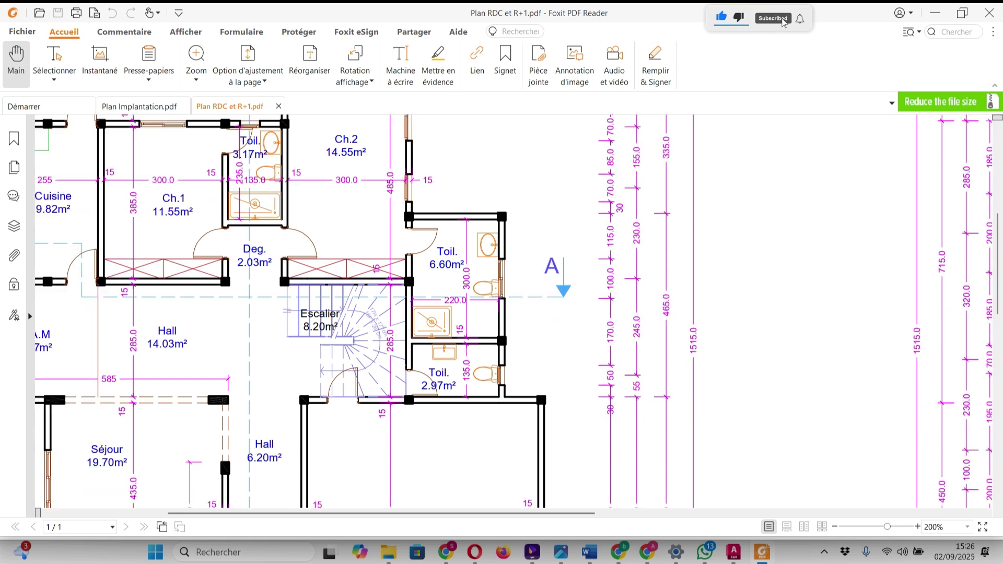
ctrl+scroll(520, 265, down, 1)
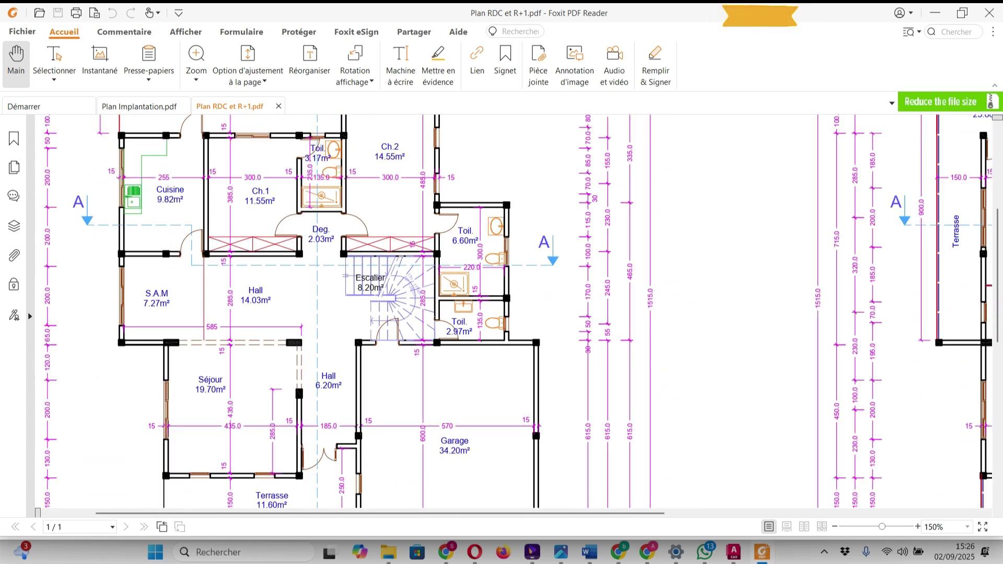
scroll(521, 265, down, 3)
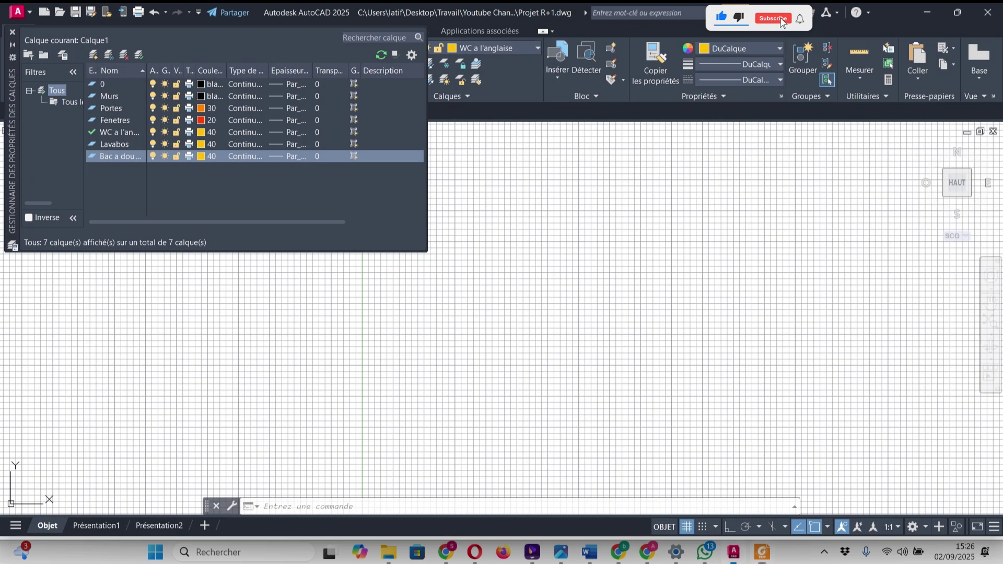
click(733, 552)
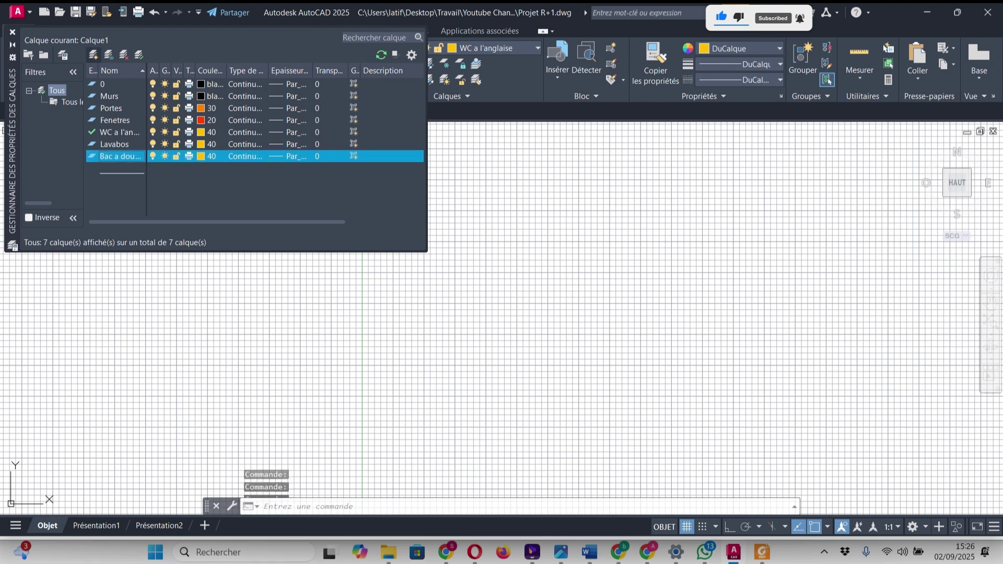
click(93, 55)
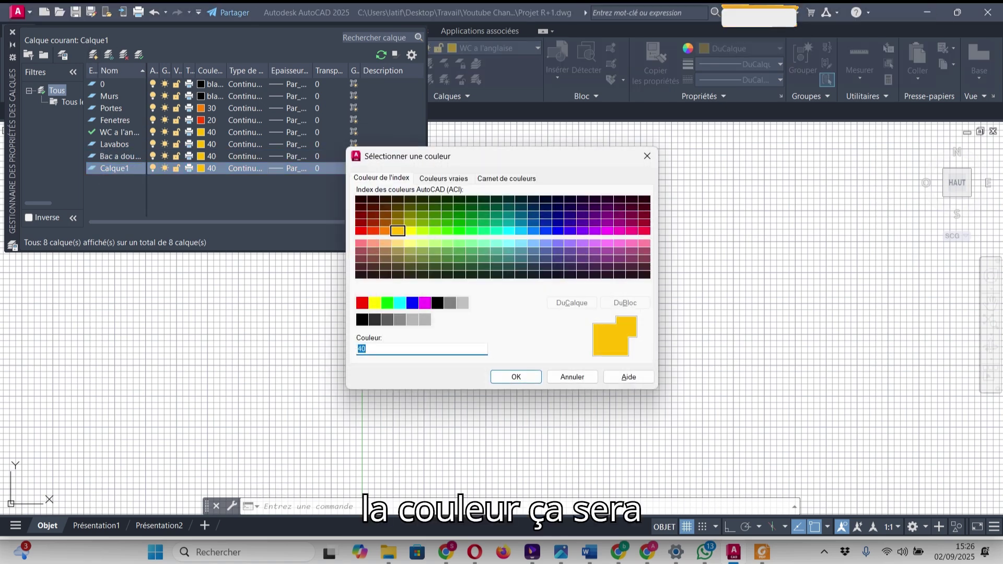
Step: Set the colour of the new layer below Bac a douche to index 19
click(362, 320)
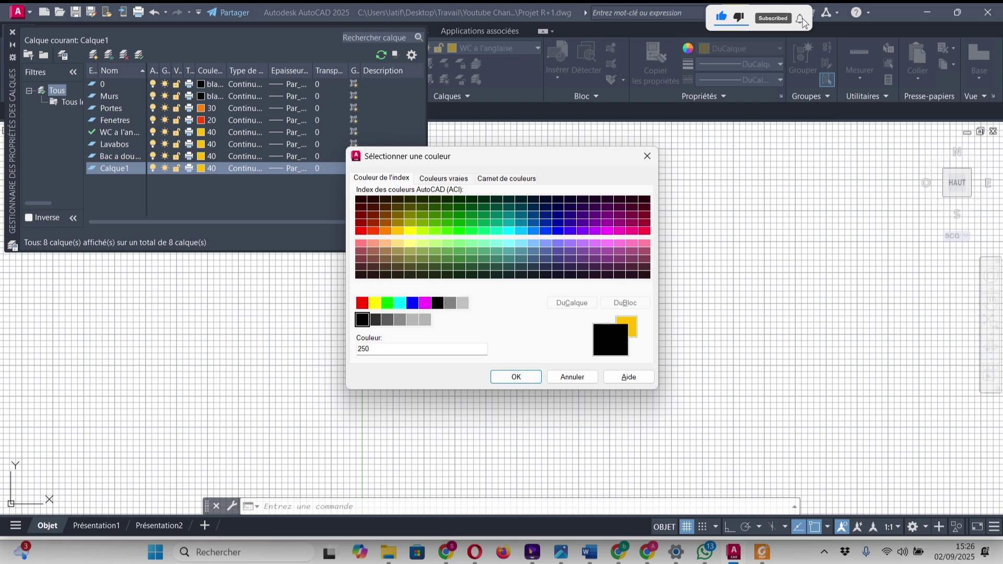
click(361, 274)
click(515, 376)
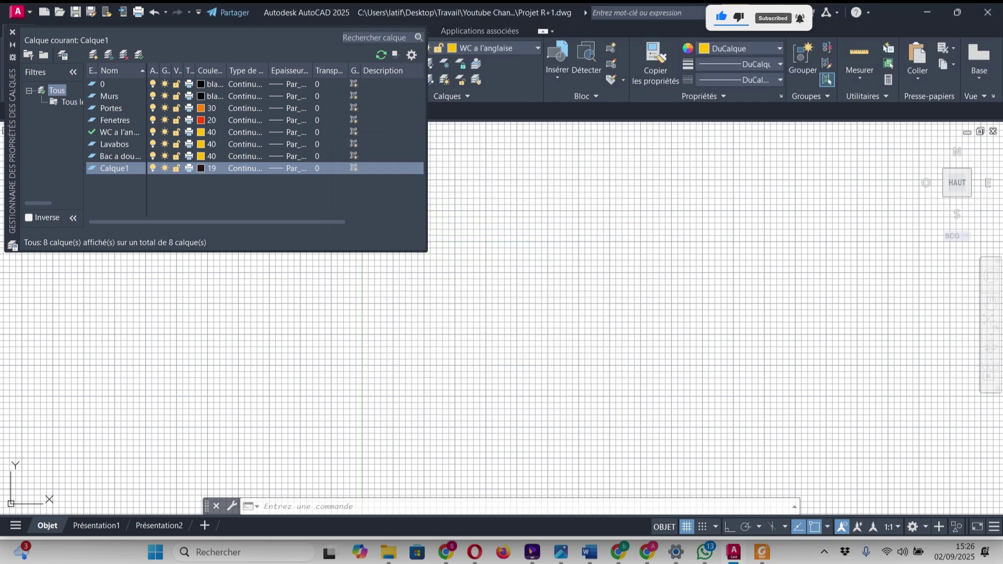
Step: Check layer 0's colour and give the new layer below Bac a douche the same colour, blanc
click(202, 84)
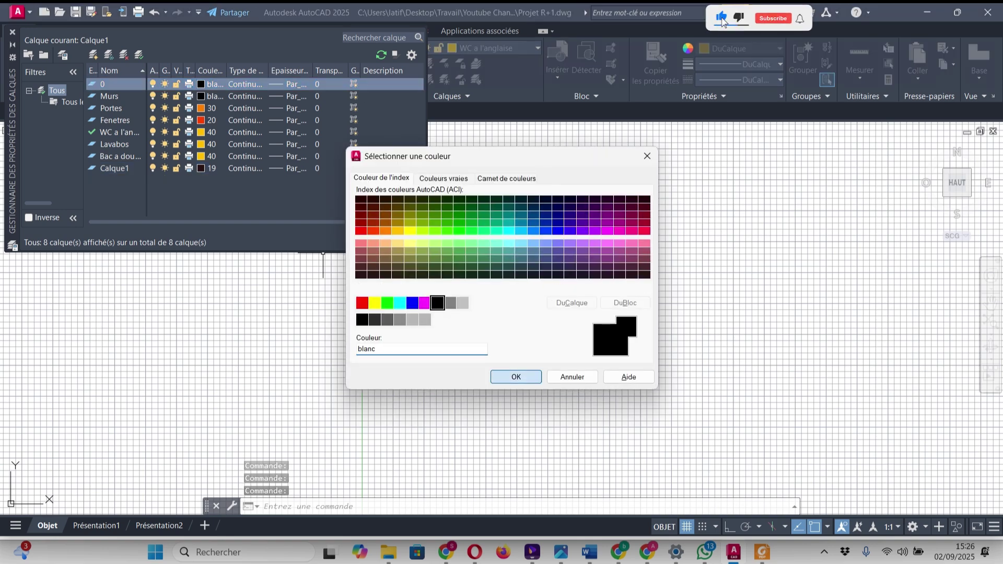
click(515, 377)
click(209, 84)
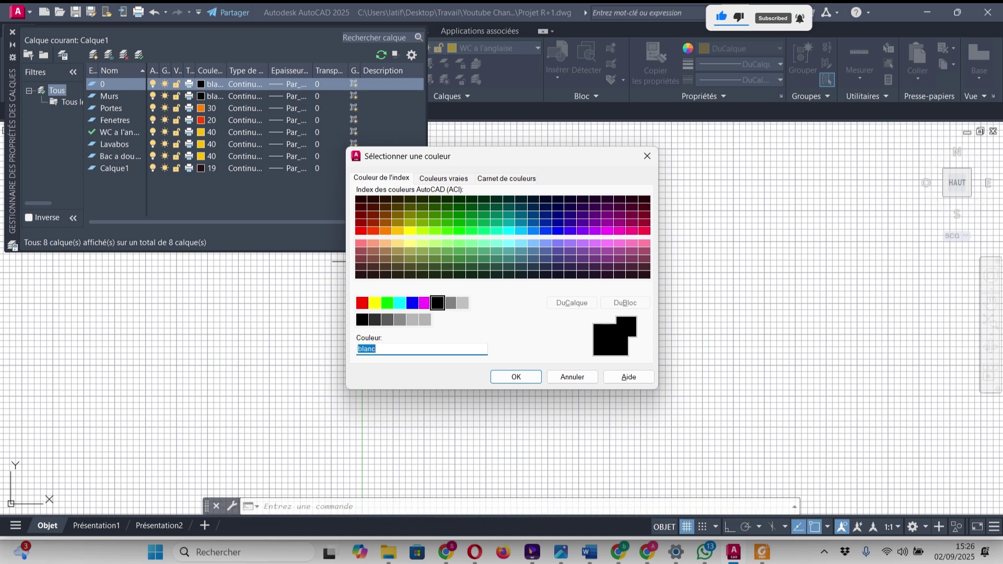
click(515, 377)
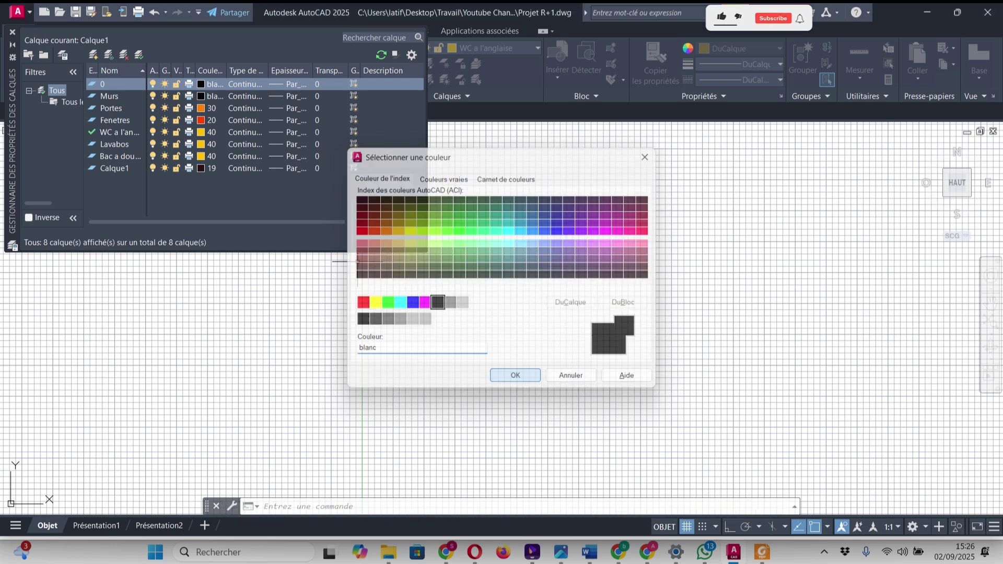
click(201, 168)
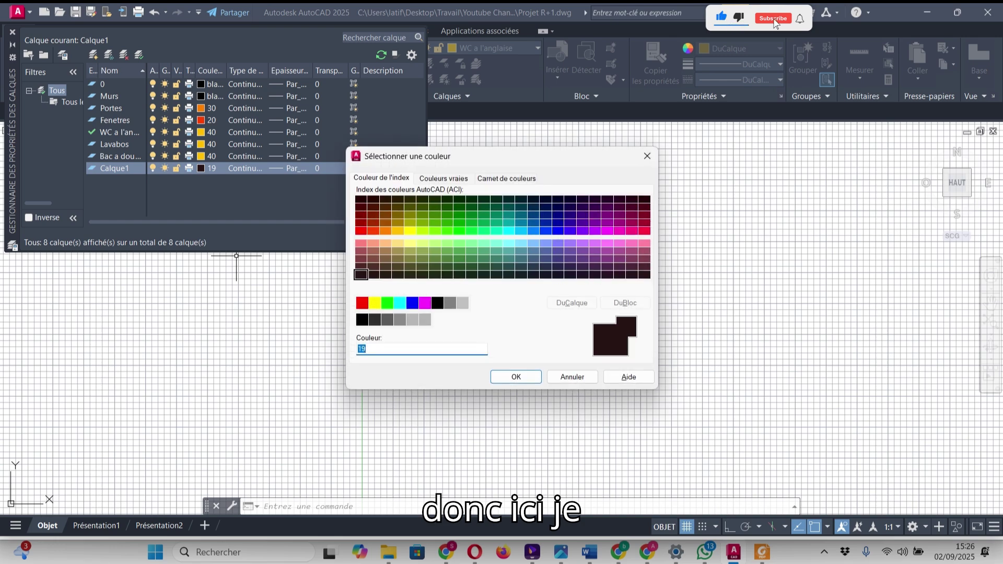
click(437, 303)
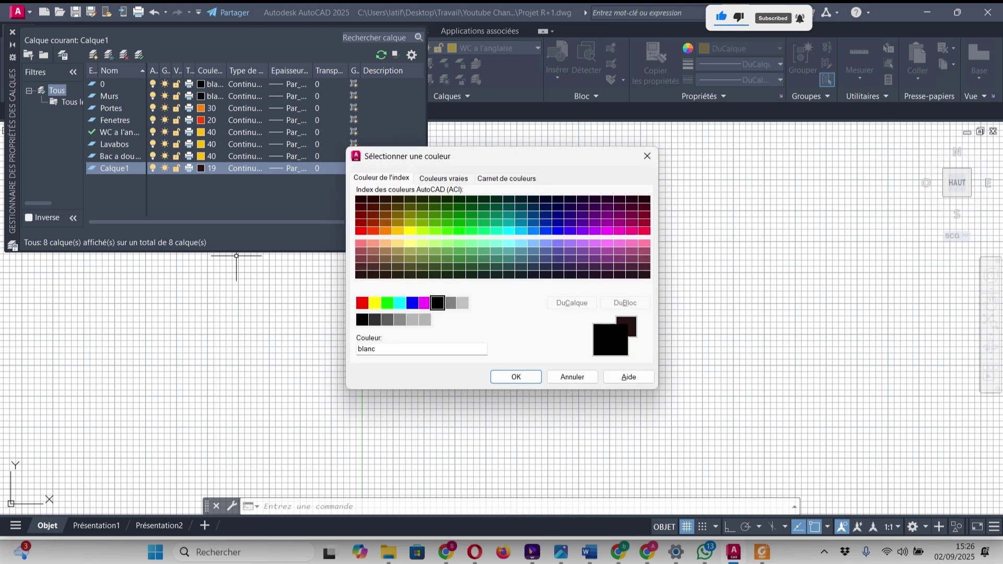
click(516, 376)
Step: Make the layer below Bac a douche current and rename it Escalier
click(114, 168)
right_click(121, 168)
click(172, 206)
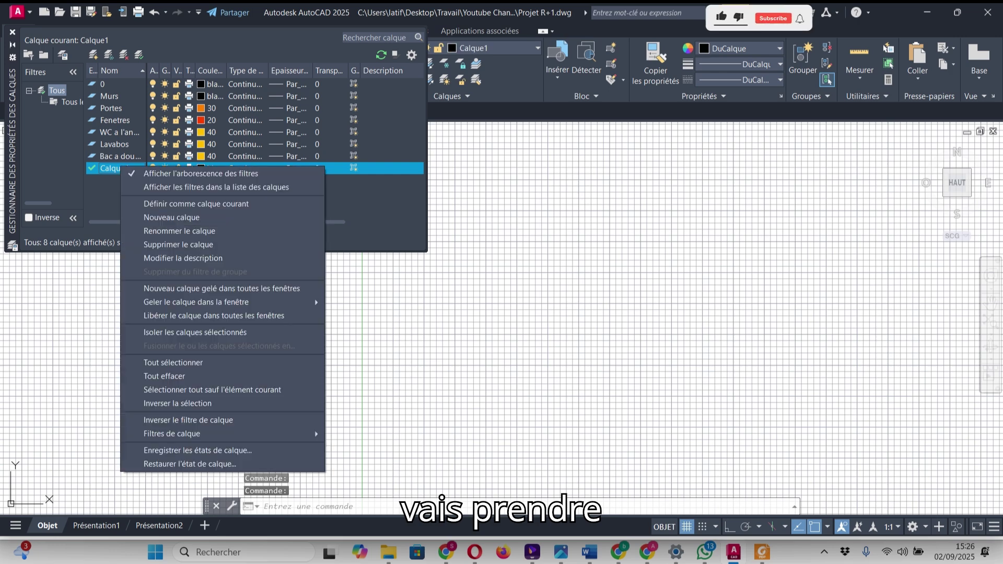
right_click(121, 166)
click(116, 169)
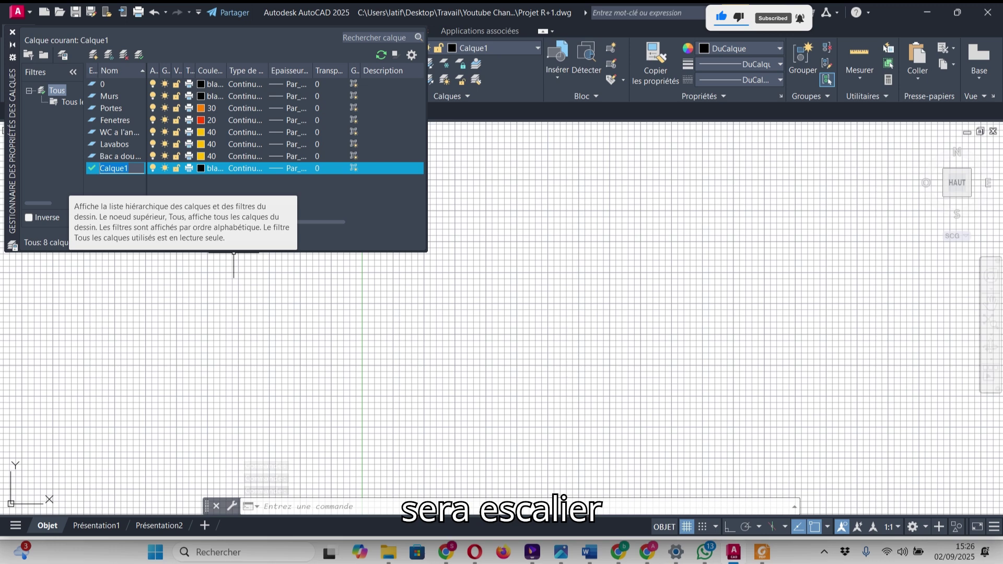
text(Escalier)
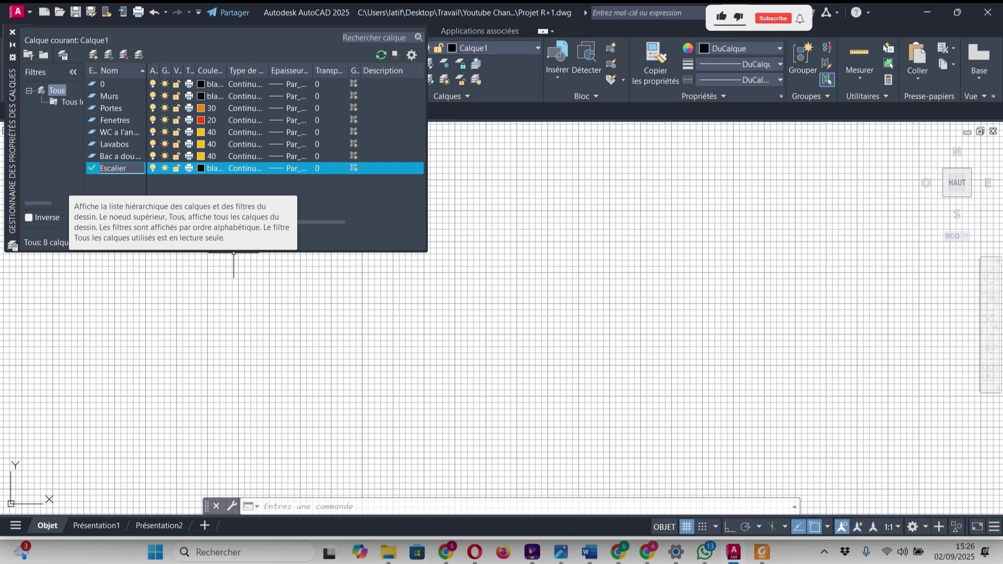
key(Return)
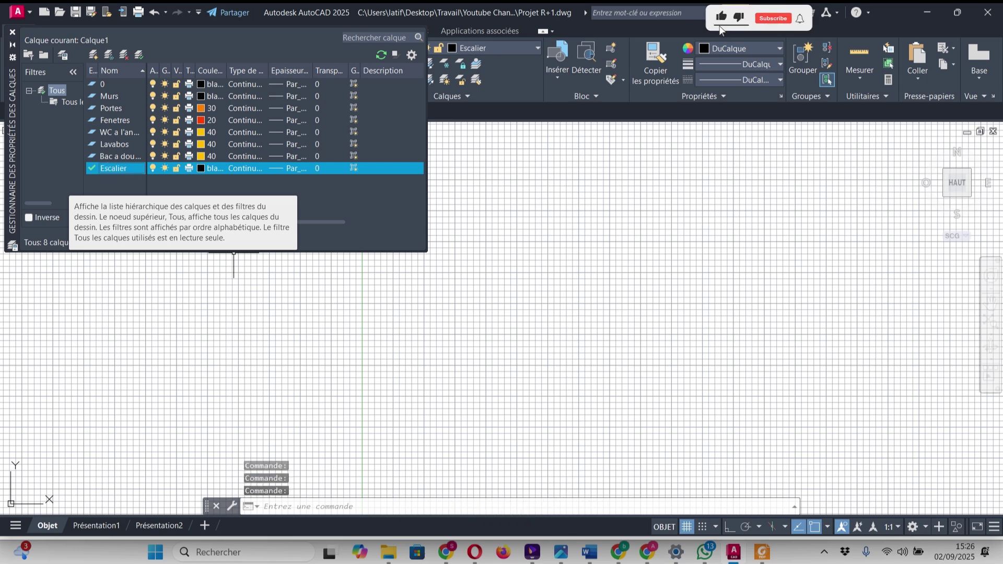
Step: Check the closets in the PDF plan, return to AutoCAD and add a layer named Placards below Escalier
click(762, 552)
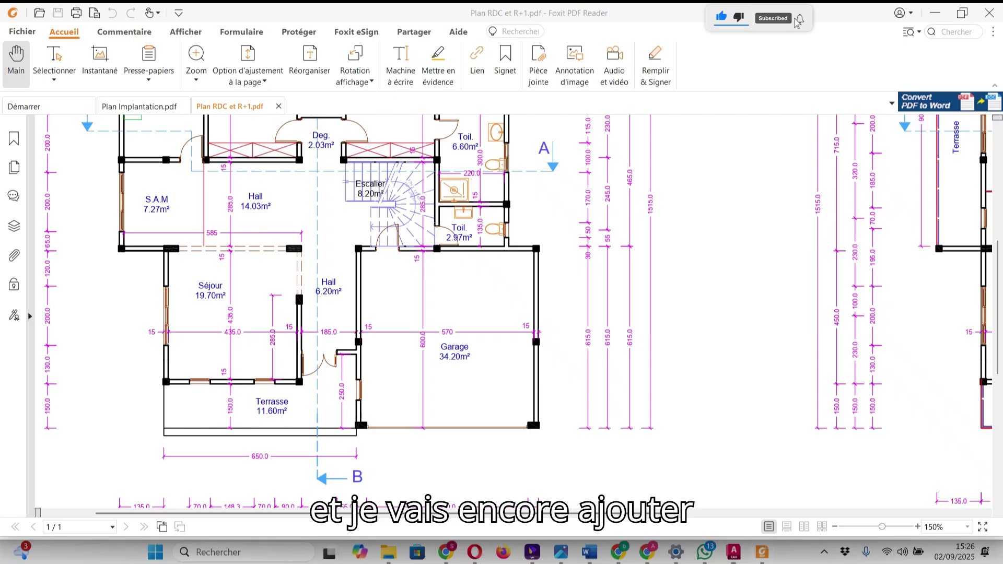
scroll(521, 312, up, 3)
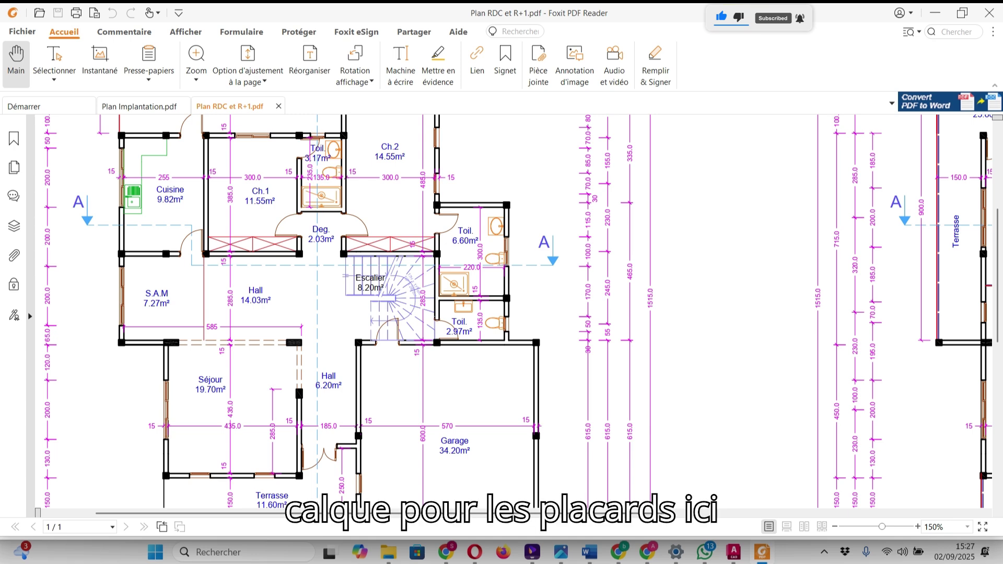
scroll(517, 311, up, 3)
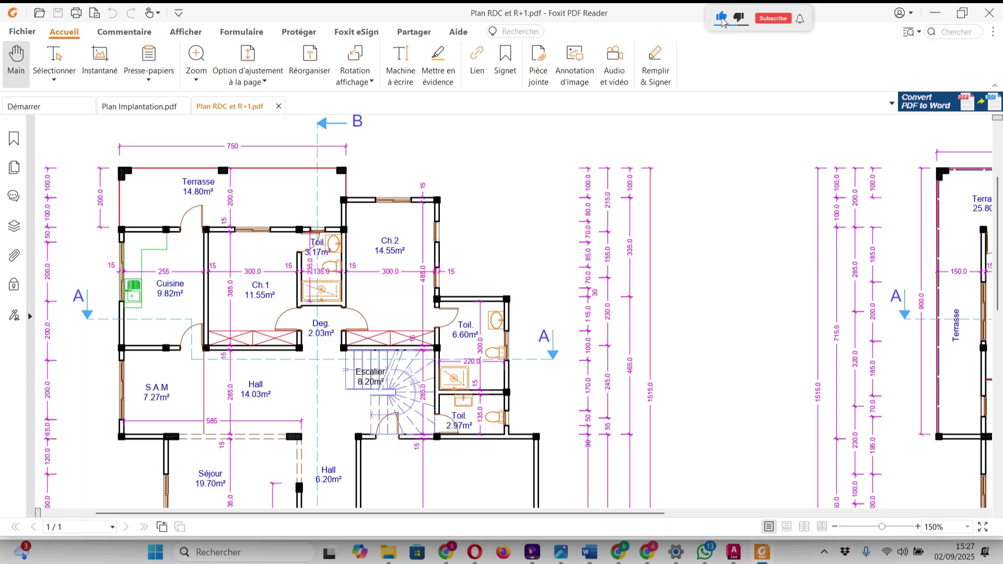
key(alt+Tab)
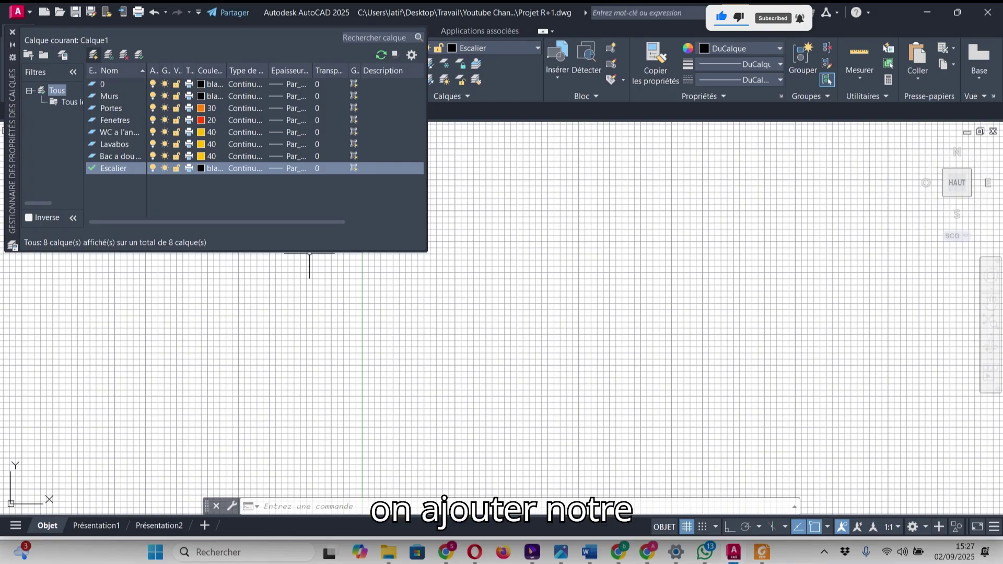
click(93, 55)
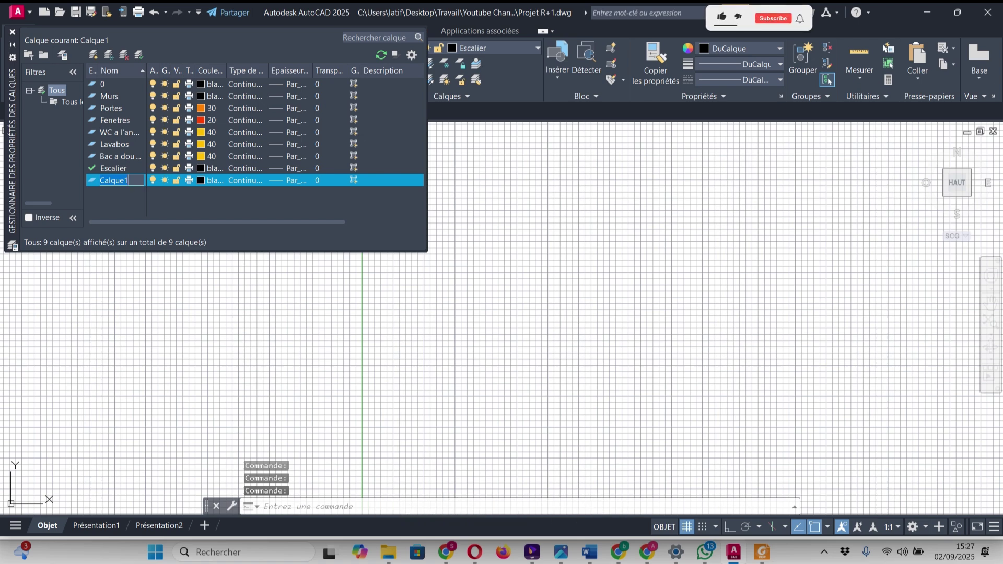
text(Placards)
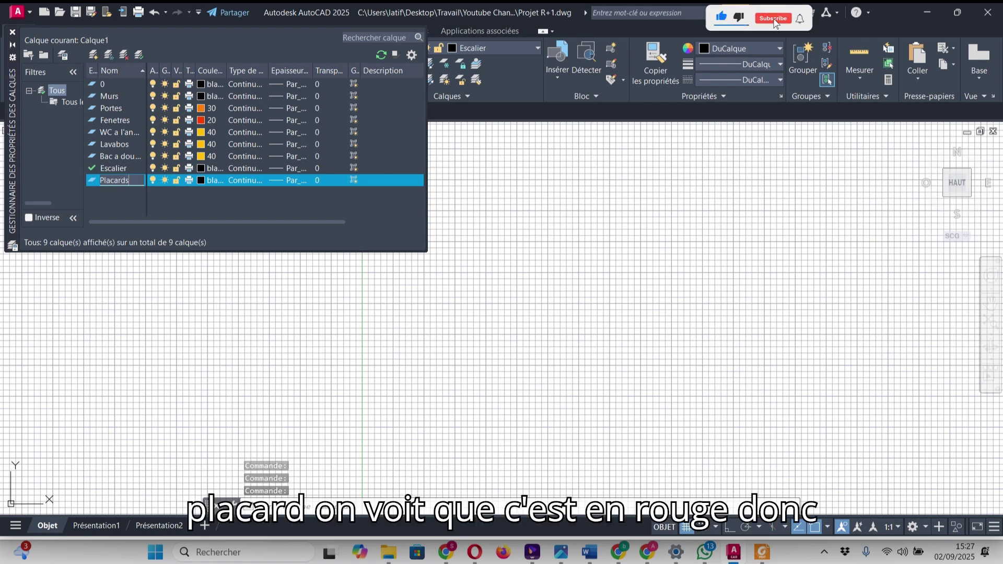
Step: Set the Placards layer's colour to red, index 10
click(202, 181)
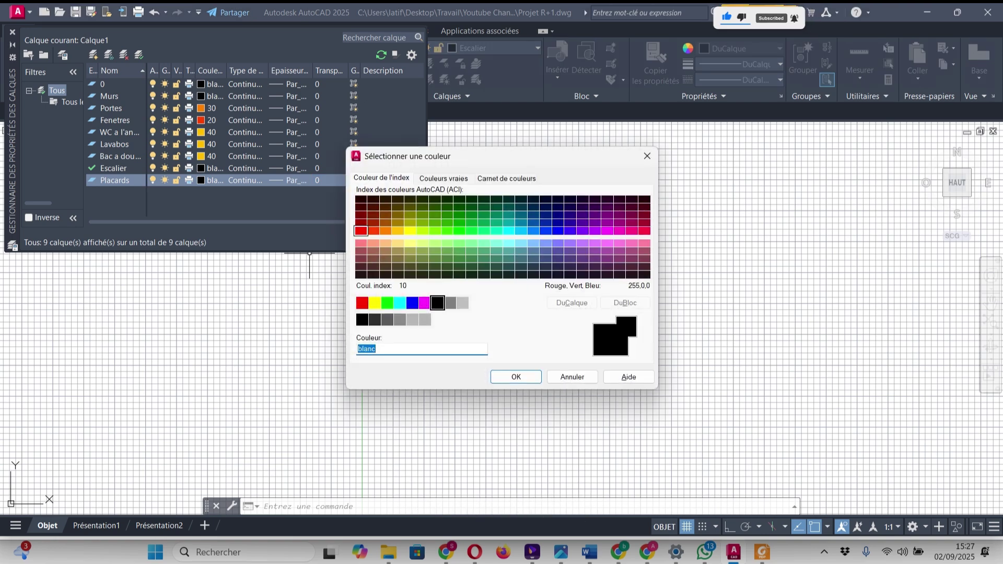
click(361, 231)
key(Return)
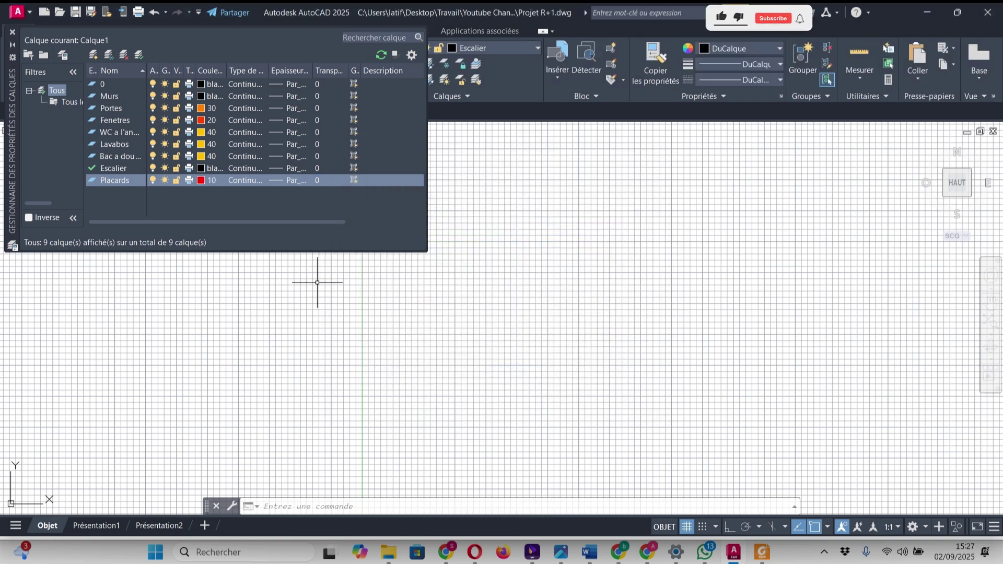
Step: Check the columns in the PDF plan, return to AutoCAD and add a layer named Poteaux below Placards
click(761, 552)
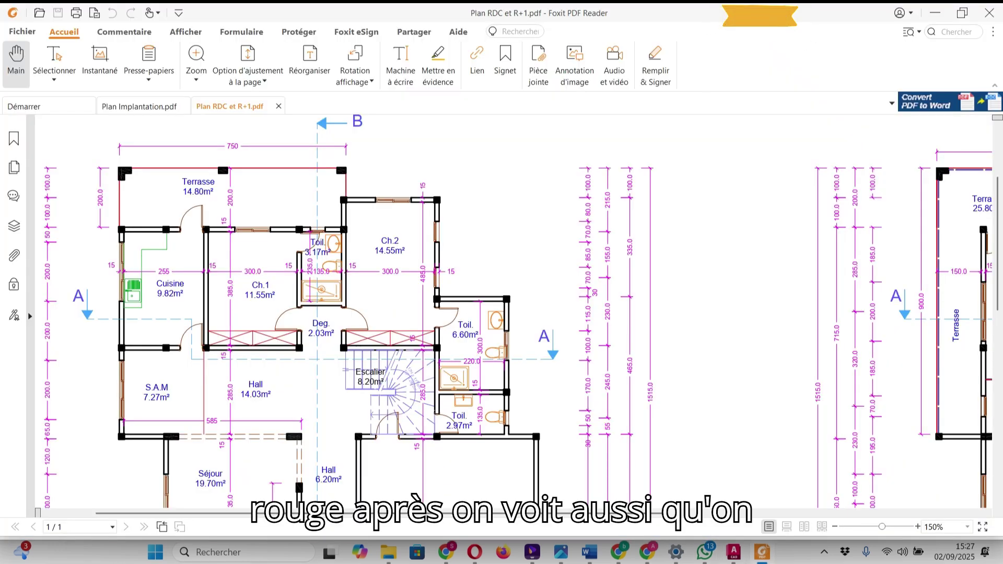
scroll(502, 314, down, 5)
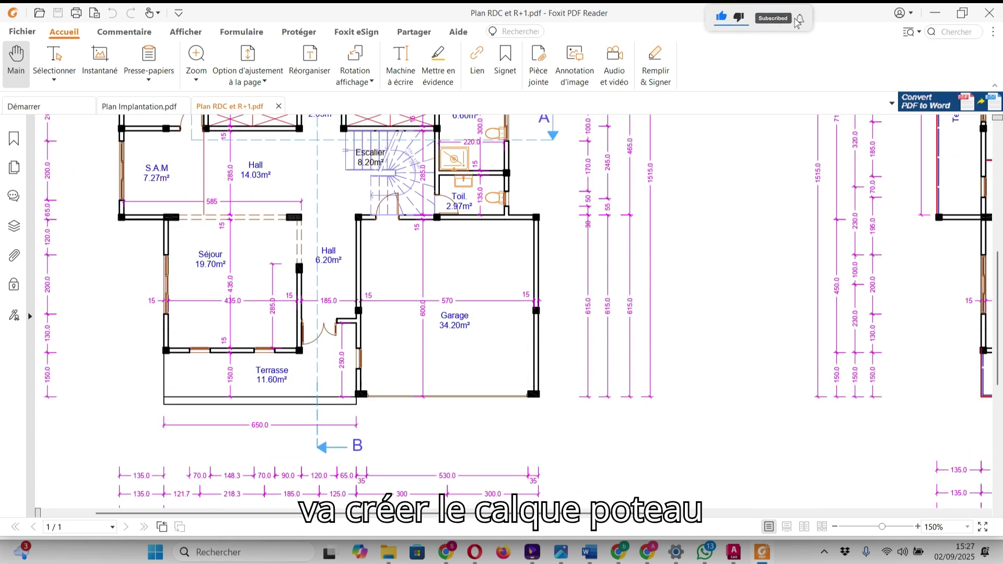
scroll(502, 314, up, 5)
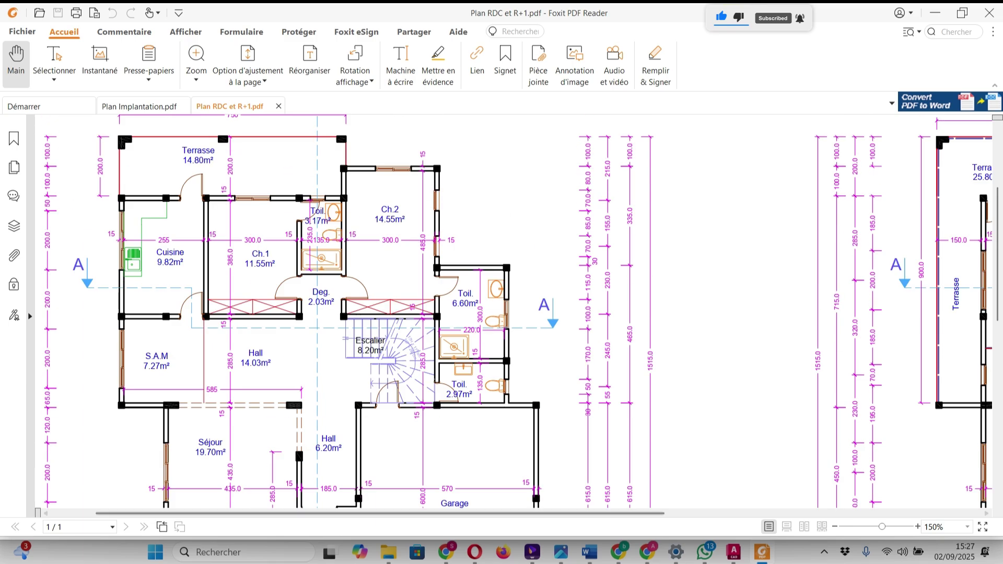
click(734, 552)
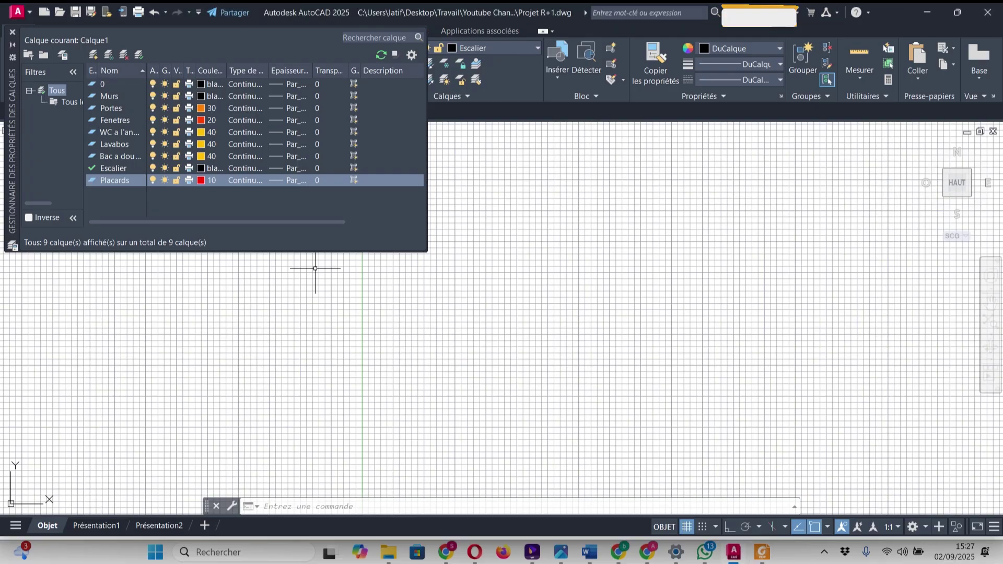
click(93, 55)
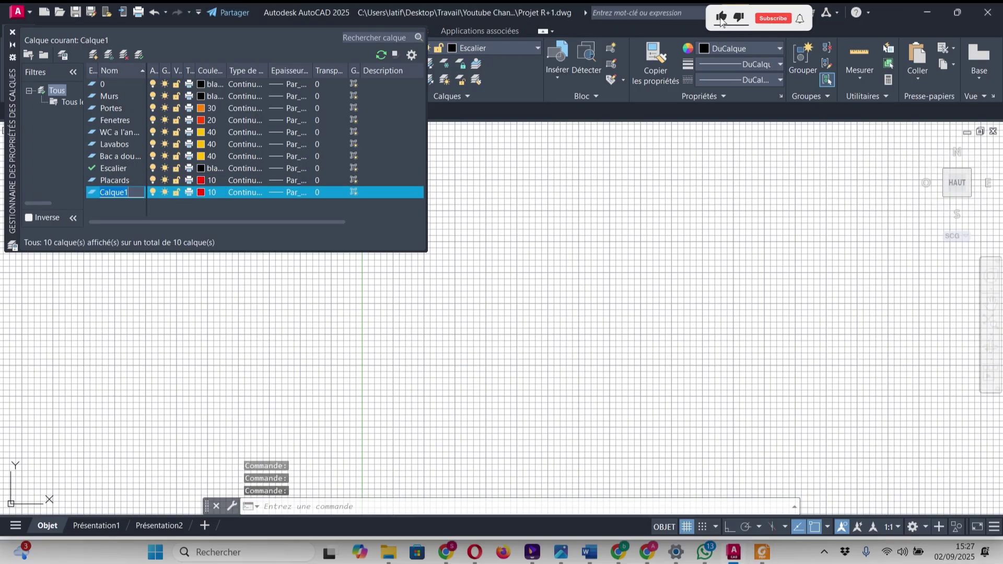
text(POte)
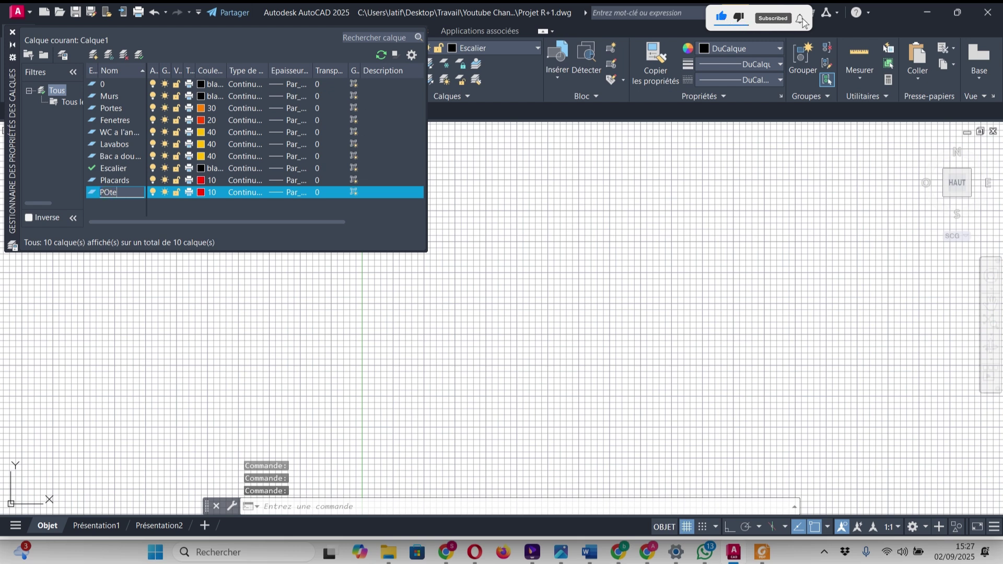
text(aux)
key(BackSpace)
key(BackSpace)
key(BackSpace)
key(BackSpace)
key(BackSpace)
key(BackSpace)
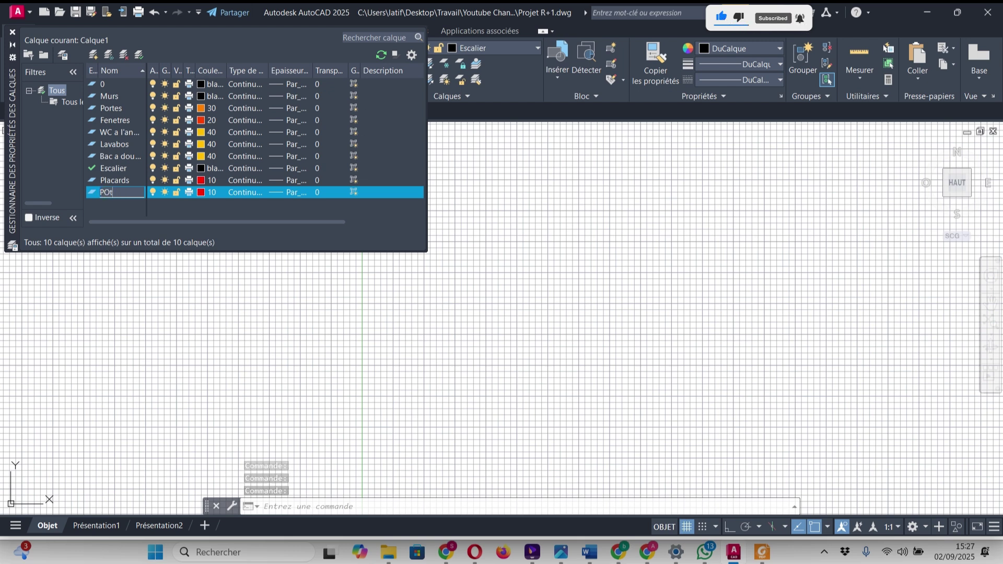
text(oteaux)
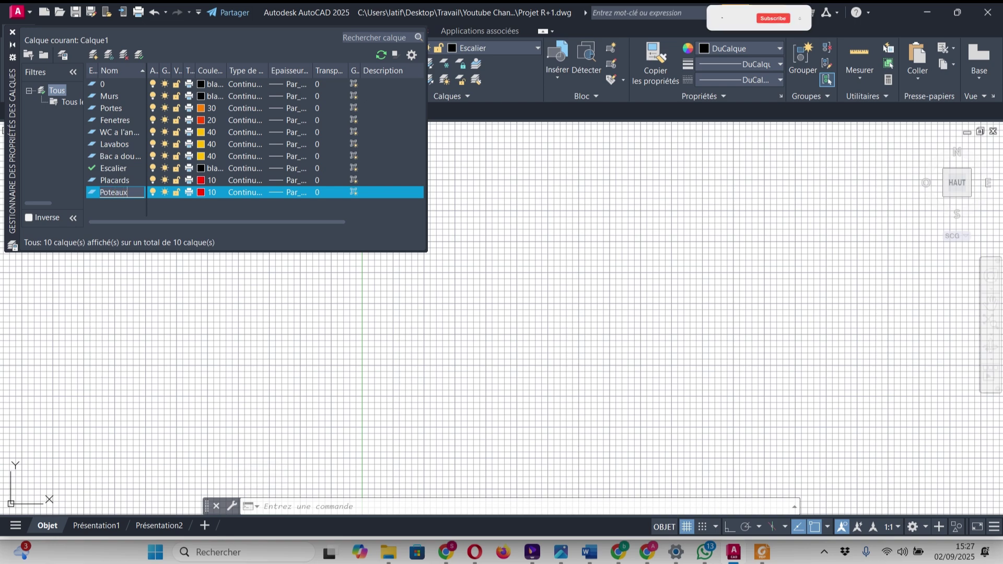
key(Return)
key(Return)
key(Return)
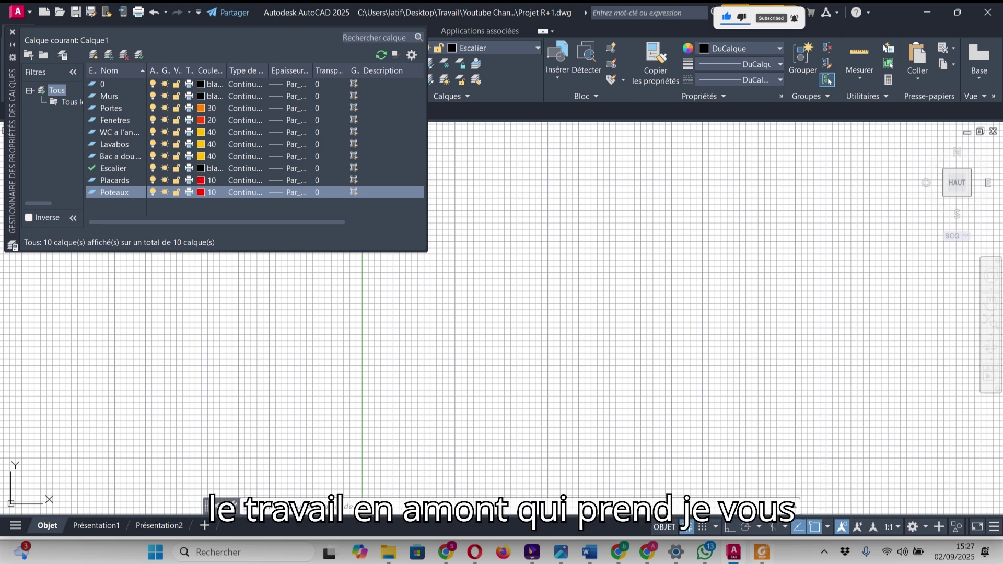
Step: Check the text labels in the PDF plan, return to AutoCAD and add a layer below Poteaux with colour blanc, index 7
click(762, 552)
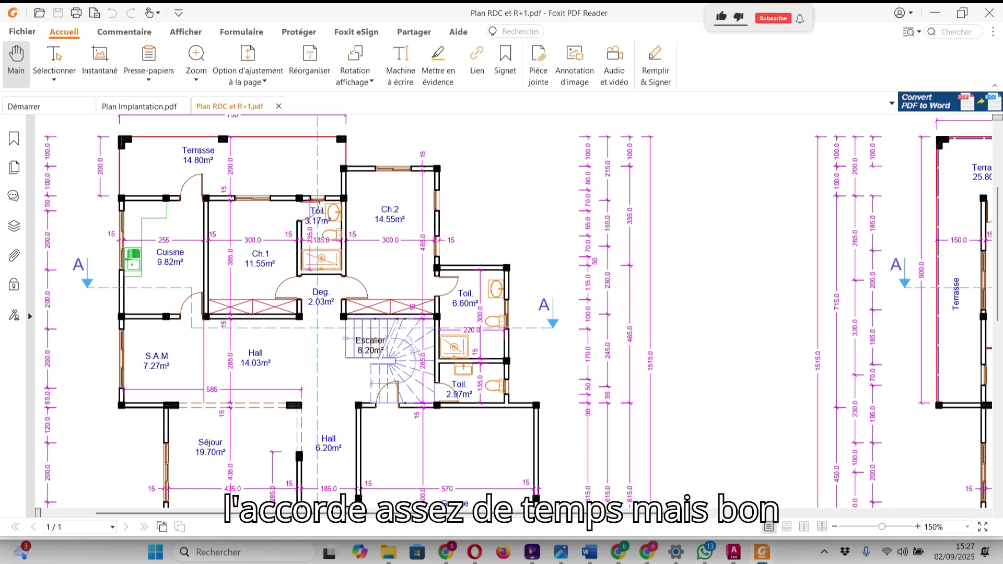
scroll(324, 314, down, 4)
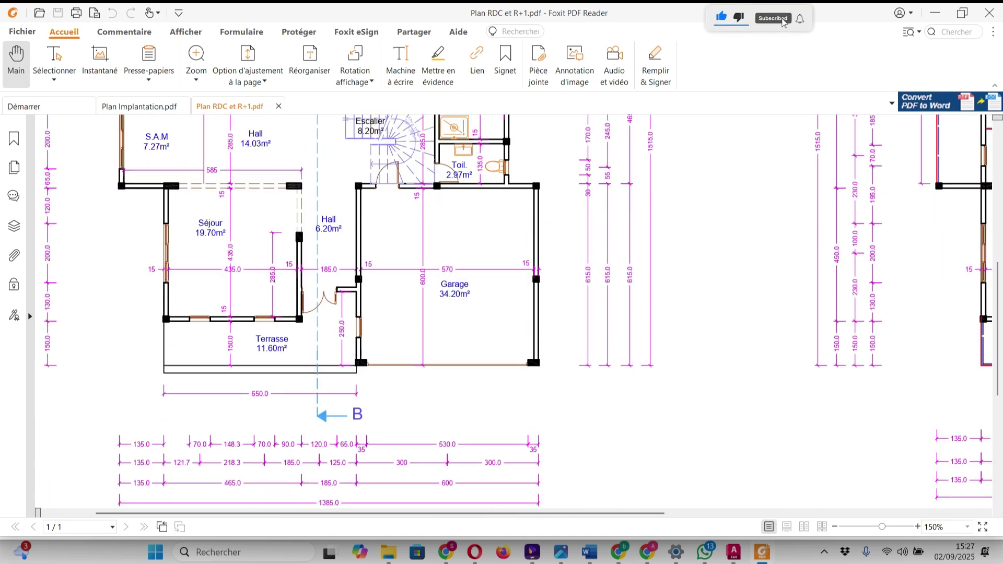
scroll(324, 313, up, 2)
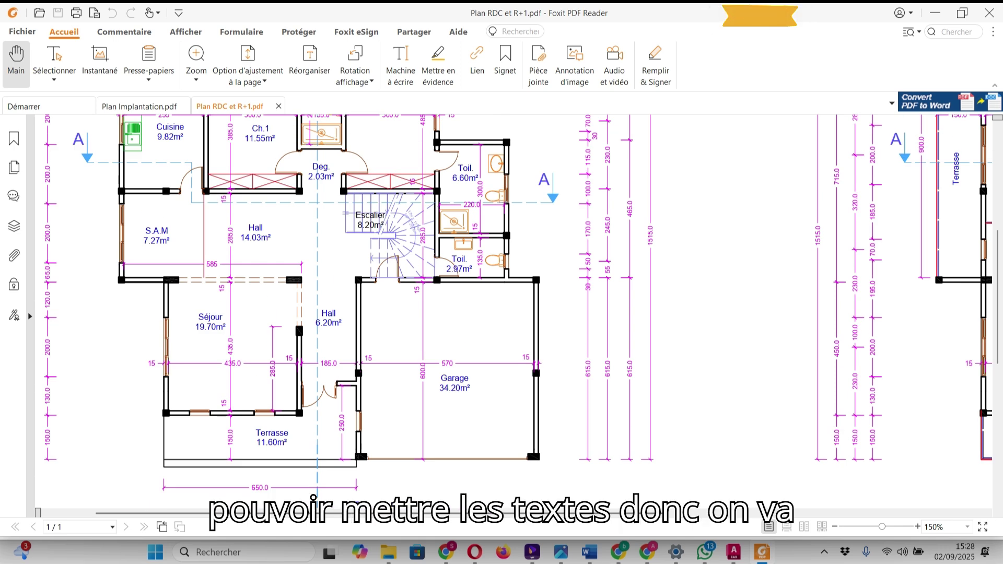
click(734, 553)
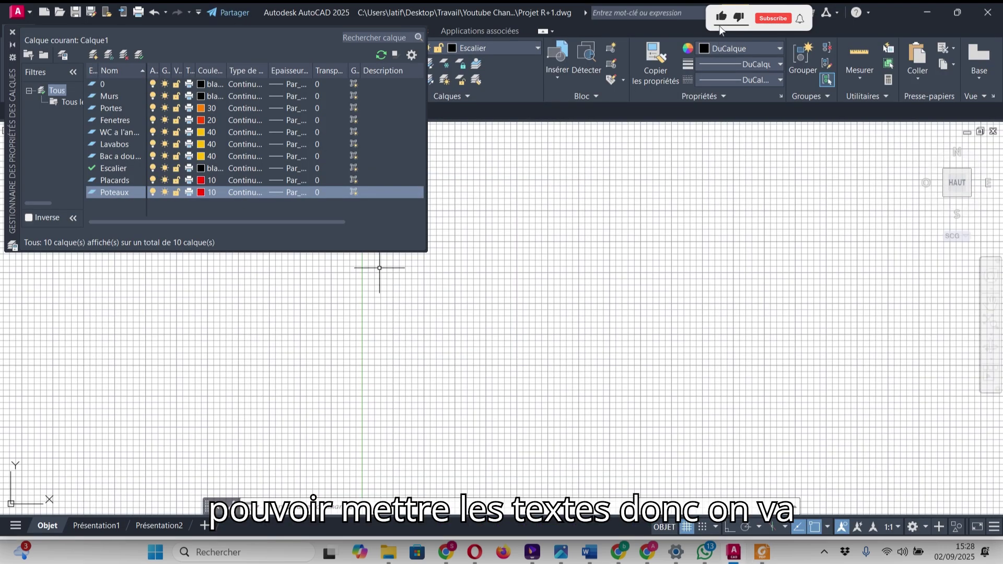
click(93, 55)
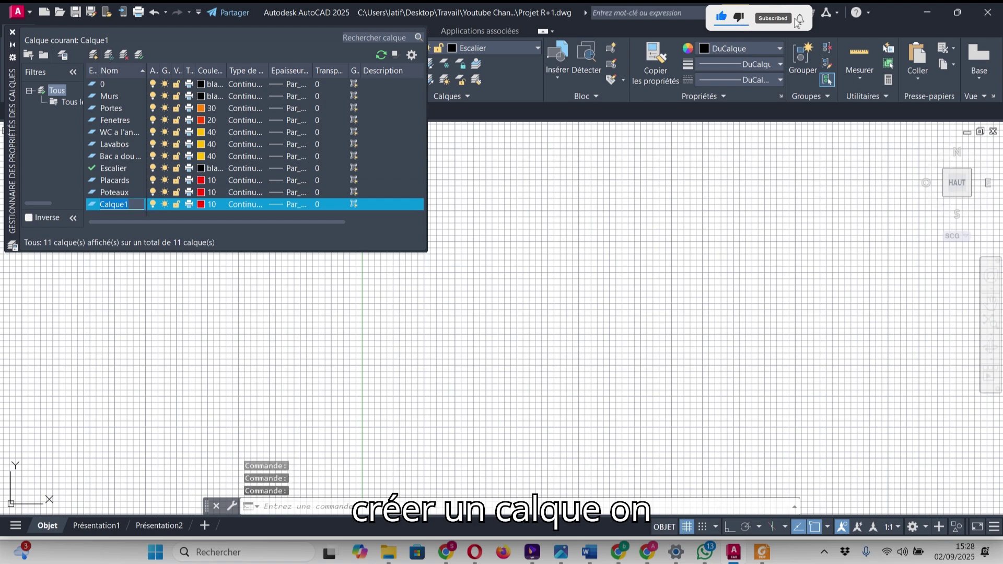
click(201, 204)
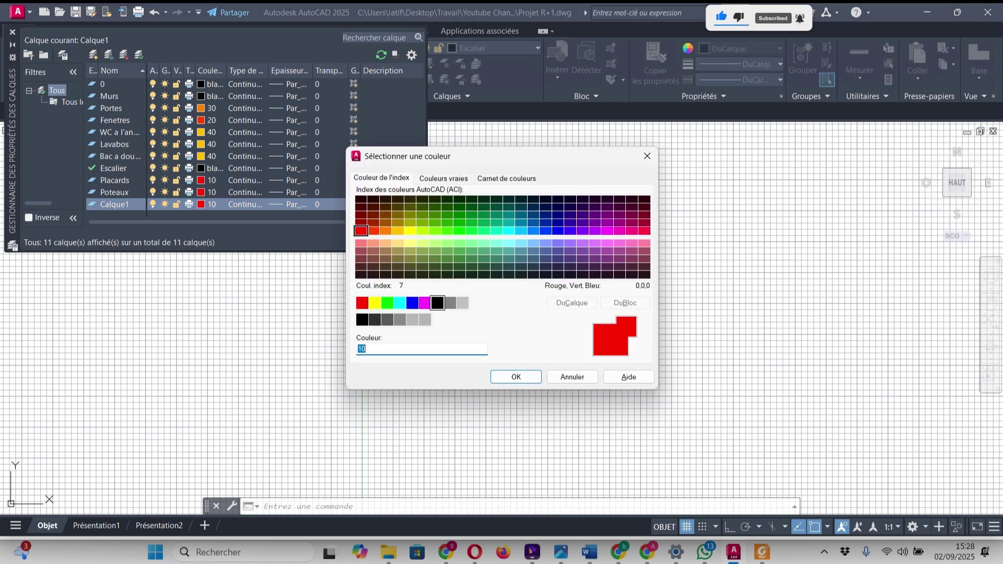
click(437, 303)
click(516, 377)
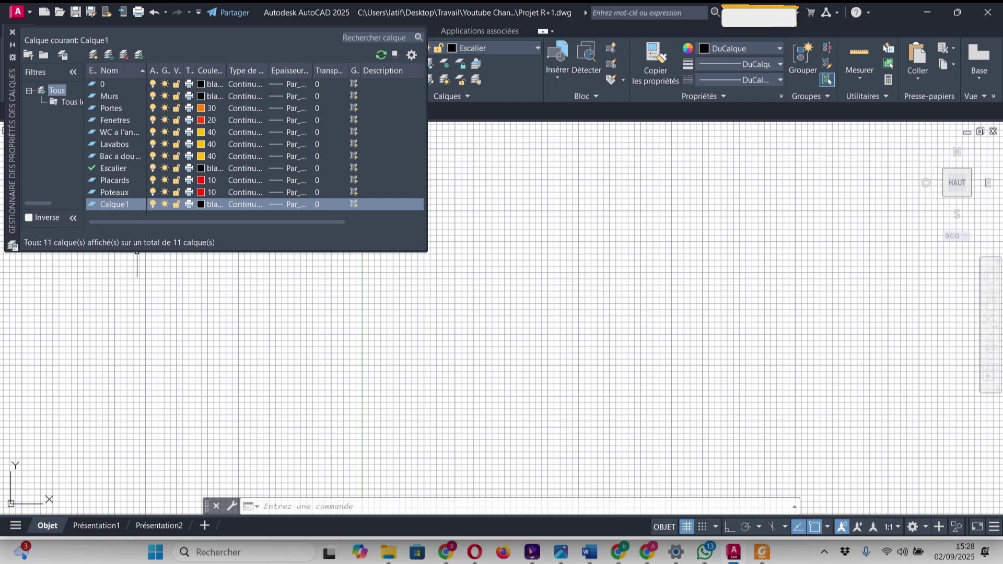
Step: Make the new layer below Poteaux current and rename it Textes
right_click(126, 203)
click(172, 235)
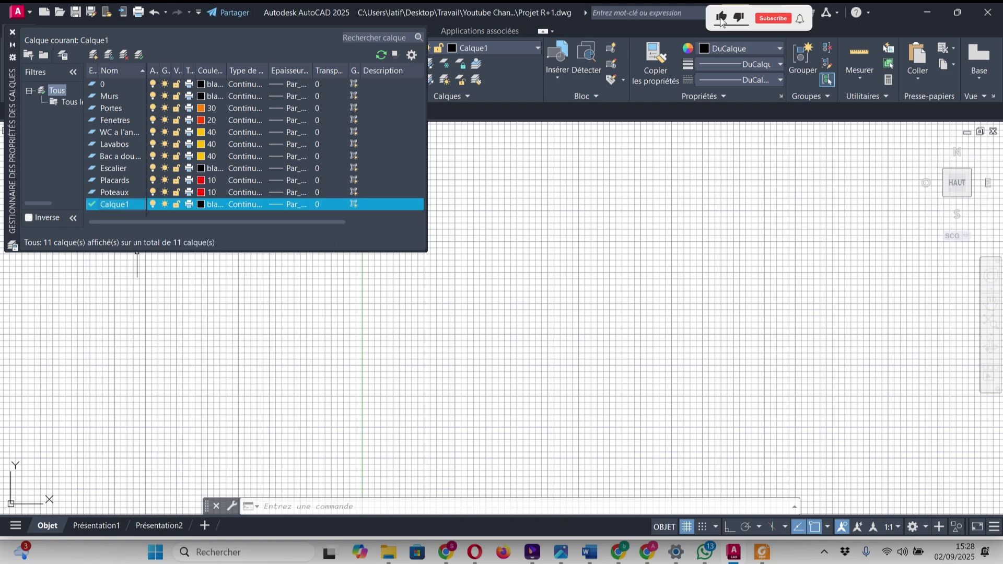
right_click(126, 204)
click(136, 267)
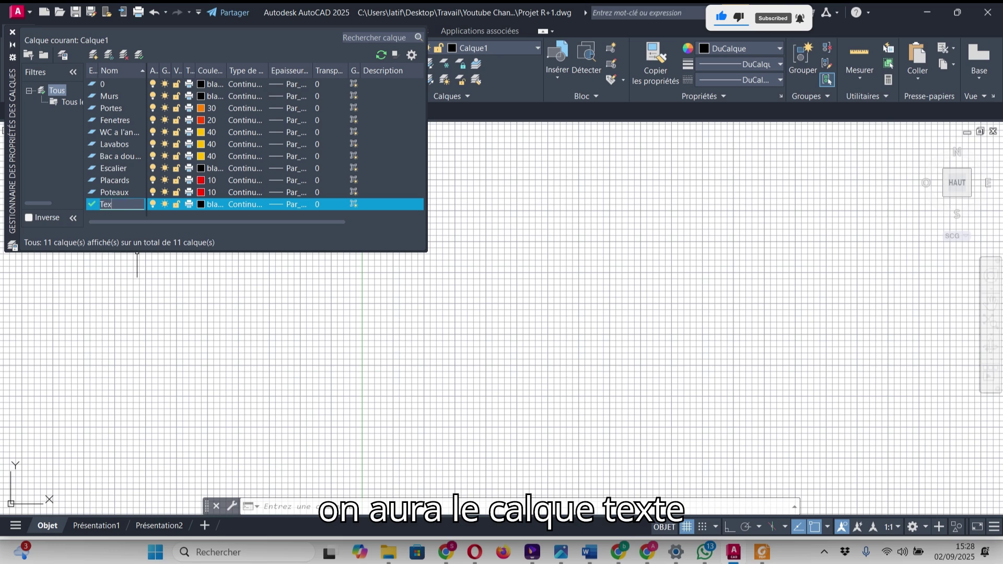
key(Return)
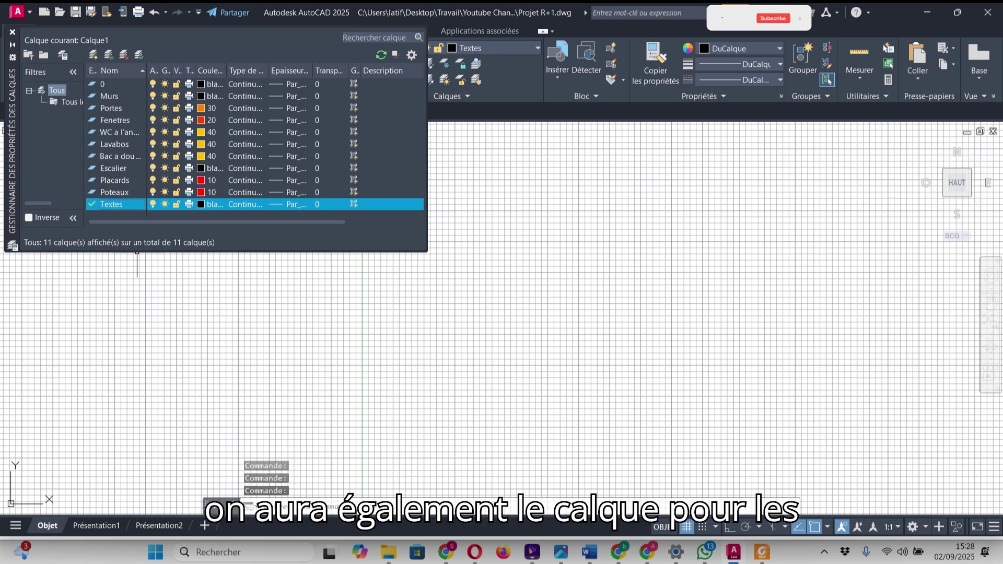
Step: Add a layer named Cotations below Textes for the dimensions
key(alt+n)
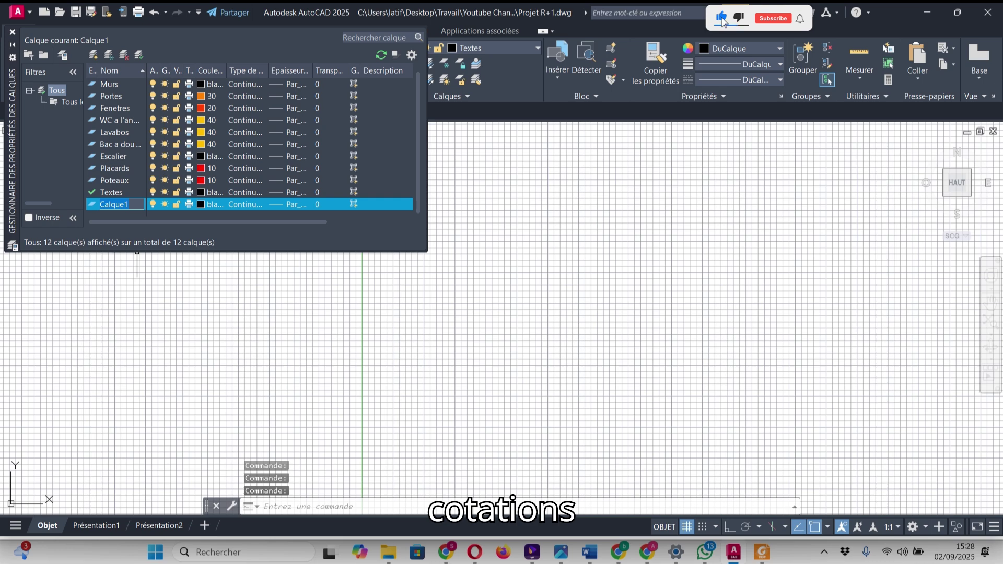
text(Cota)
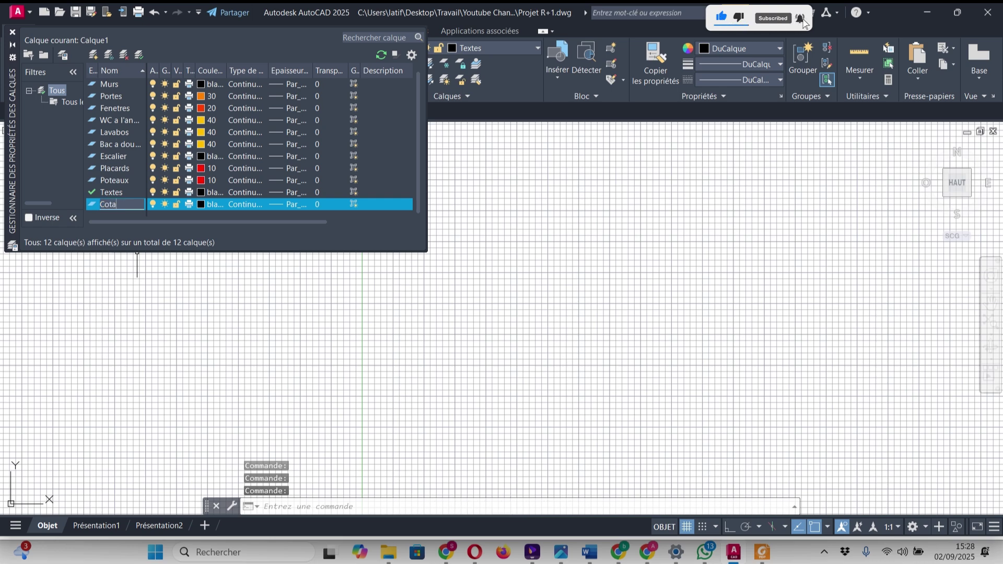
text(tions)
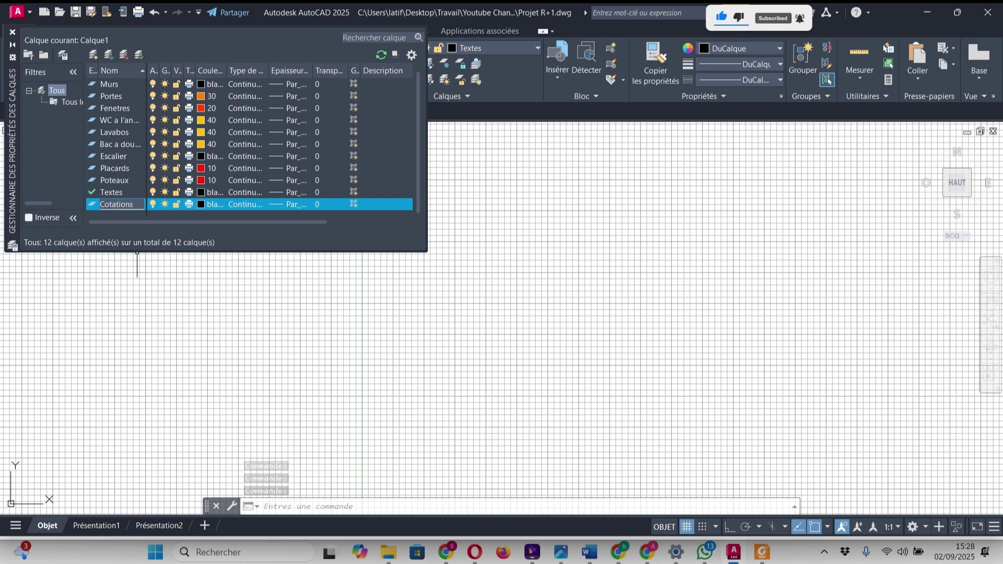
key(Return)
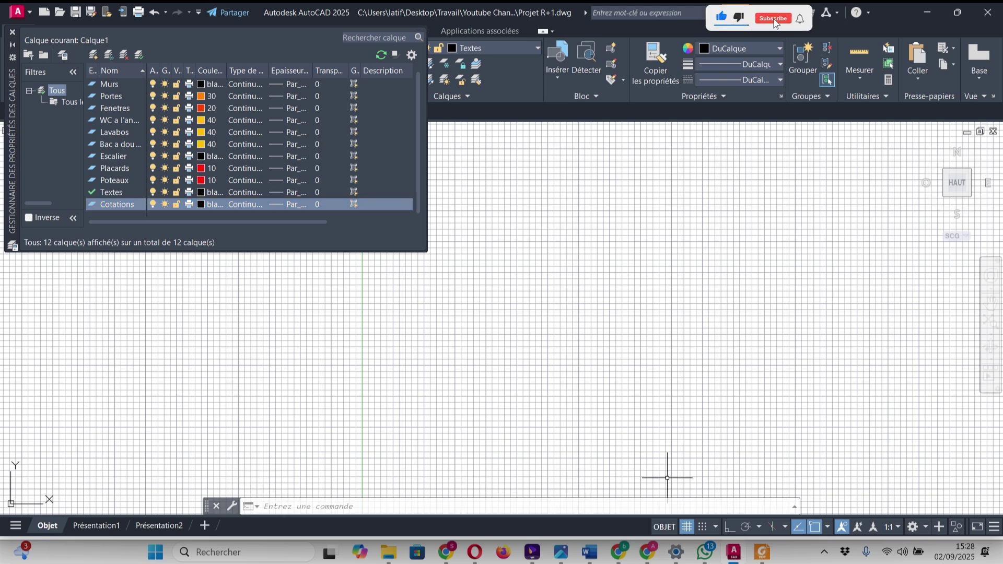
Step: Review the RDC and R+1 level plans in the PDF for elements still needing a layer, and return to AutoCAD
click(762, 553)
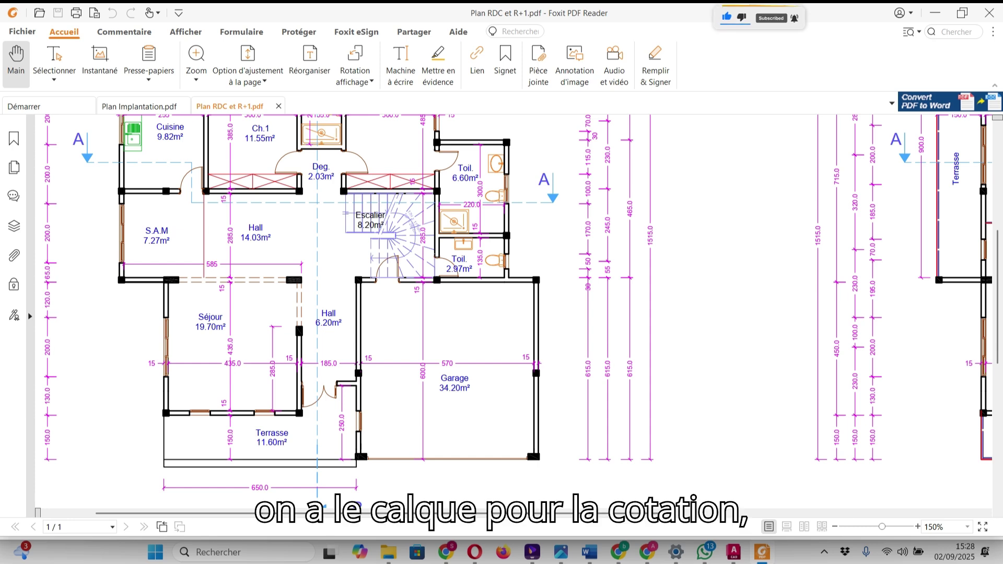
scroll(501, 313, down, 3)
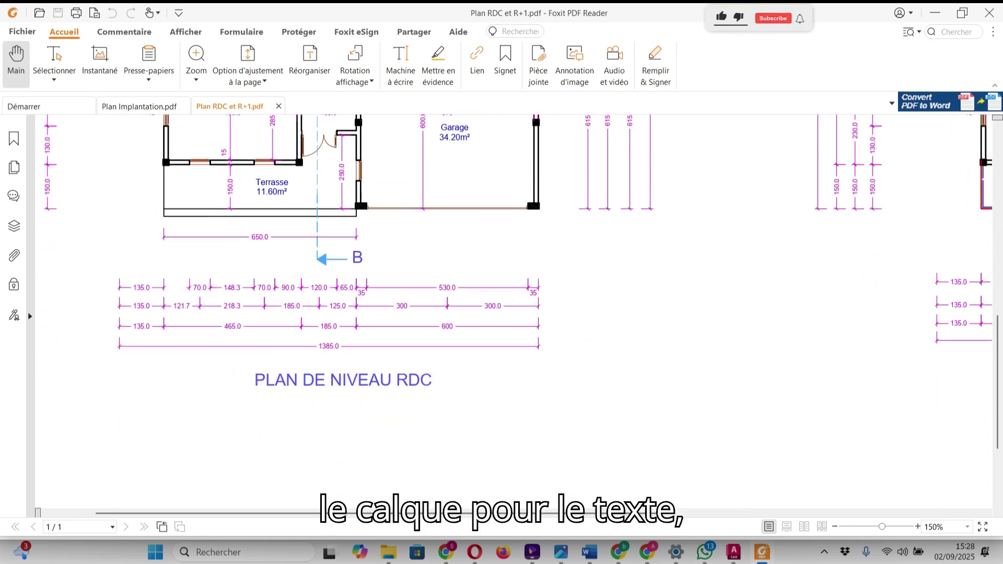
scroll(501, 313, up, 8)
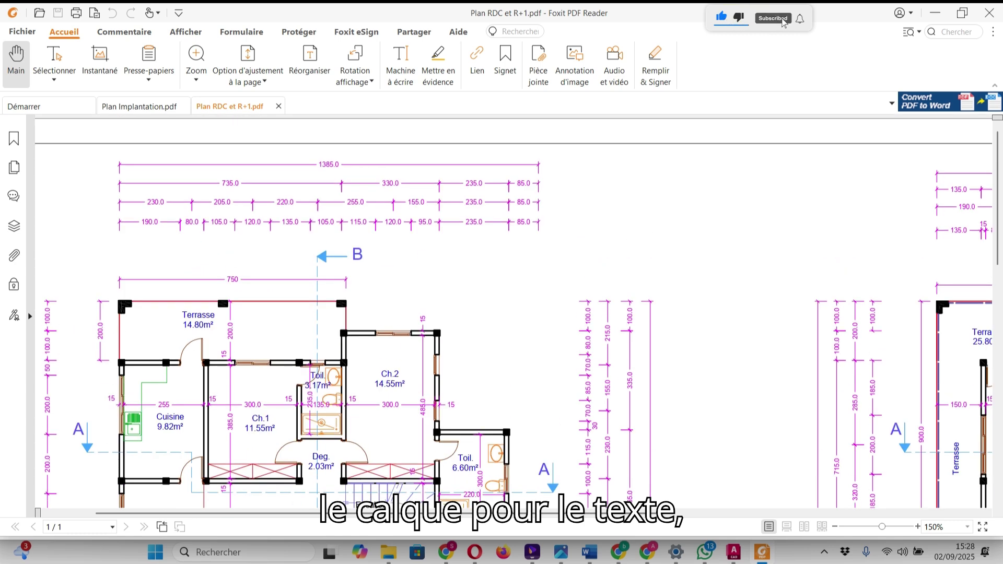
scroll(502, 314, down, 3)
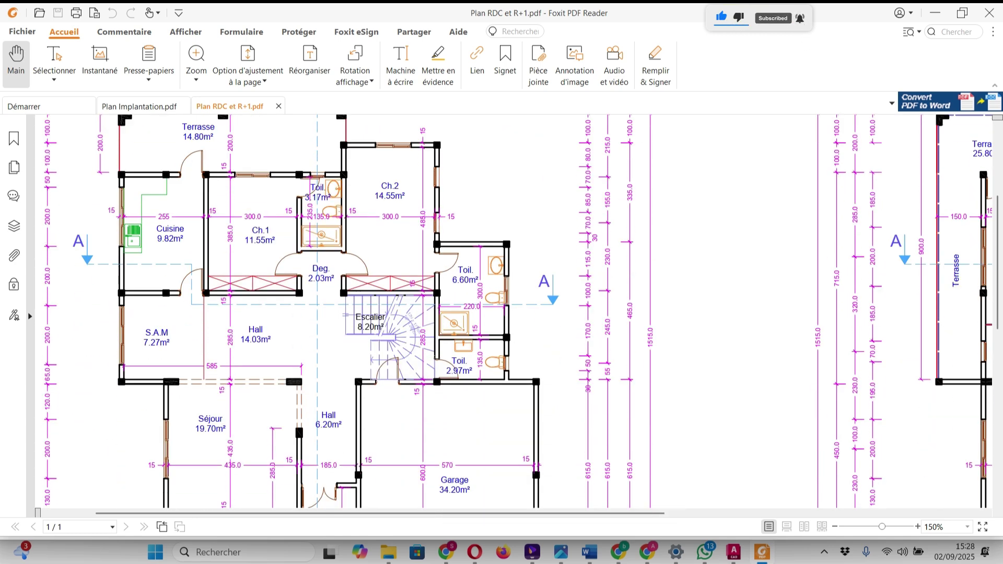
scroll(502, 313, down, 3)
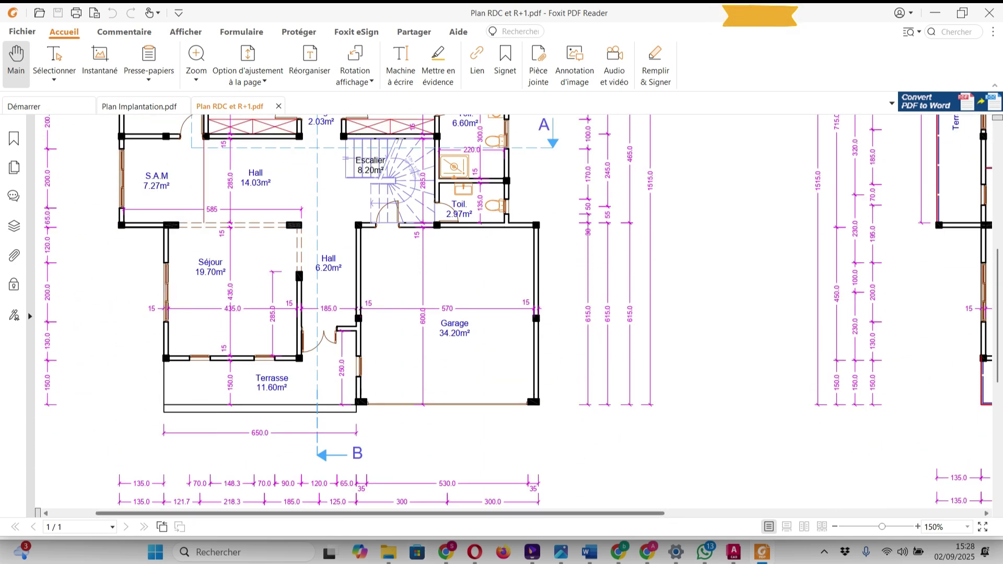
scroll(502, 313, right, 10)
scroll(615, 312, up, 4)
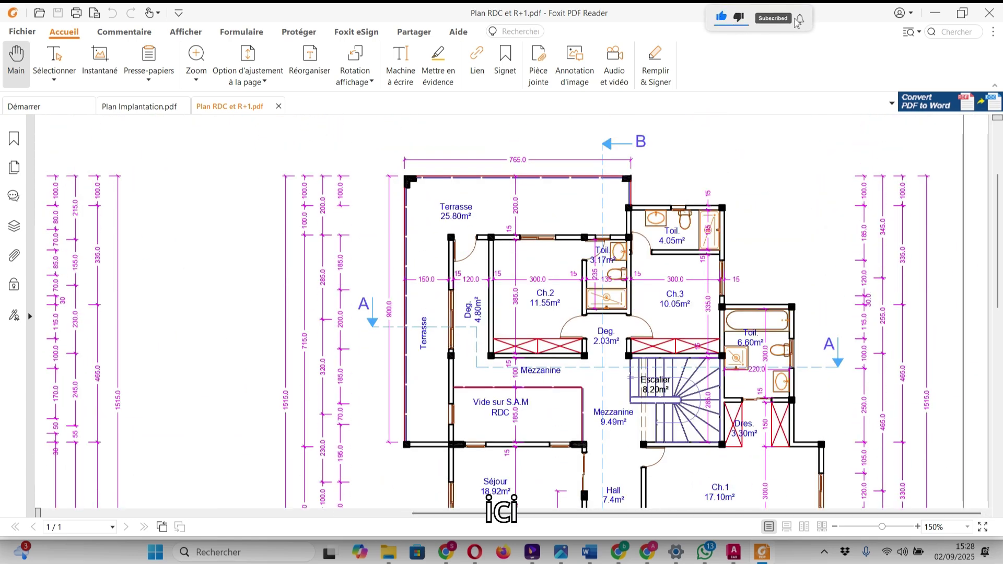
scroll(614, 312, down, 2)
scroll(502, 312, down, 3)
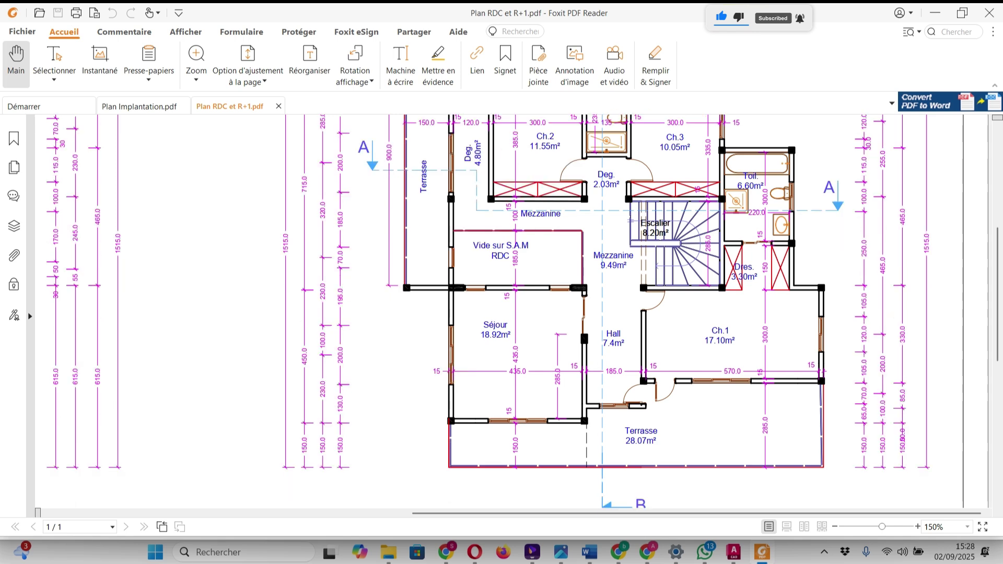
scroll(501, 312, down, 5)
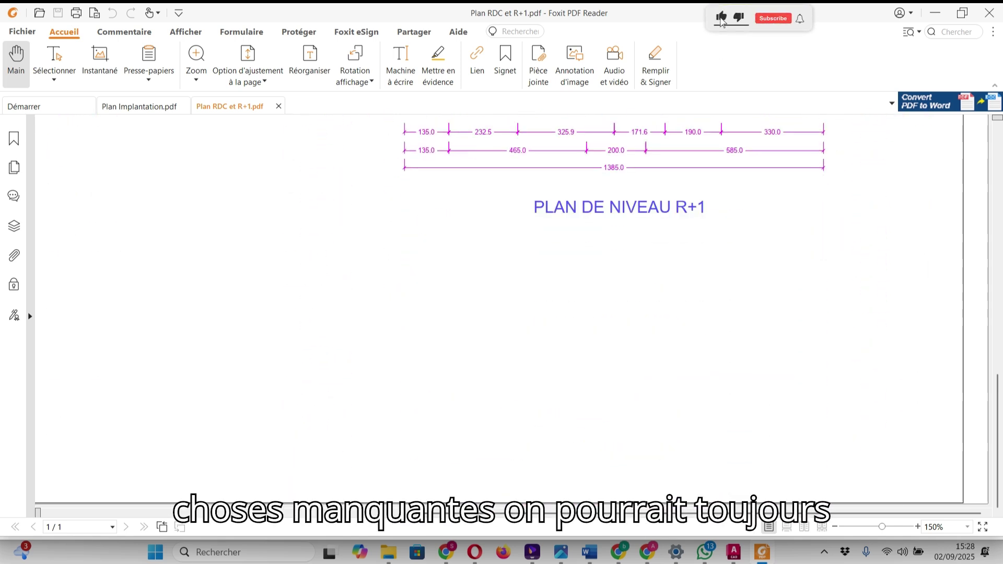
scroll(501, 312, up, 8)
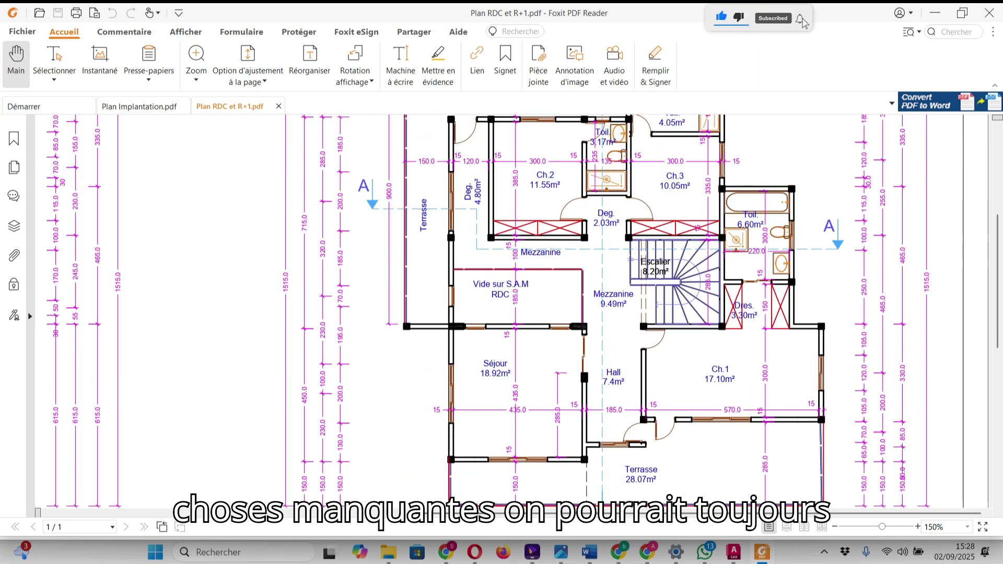
key(alt+Tab)
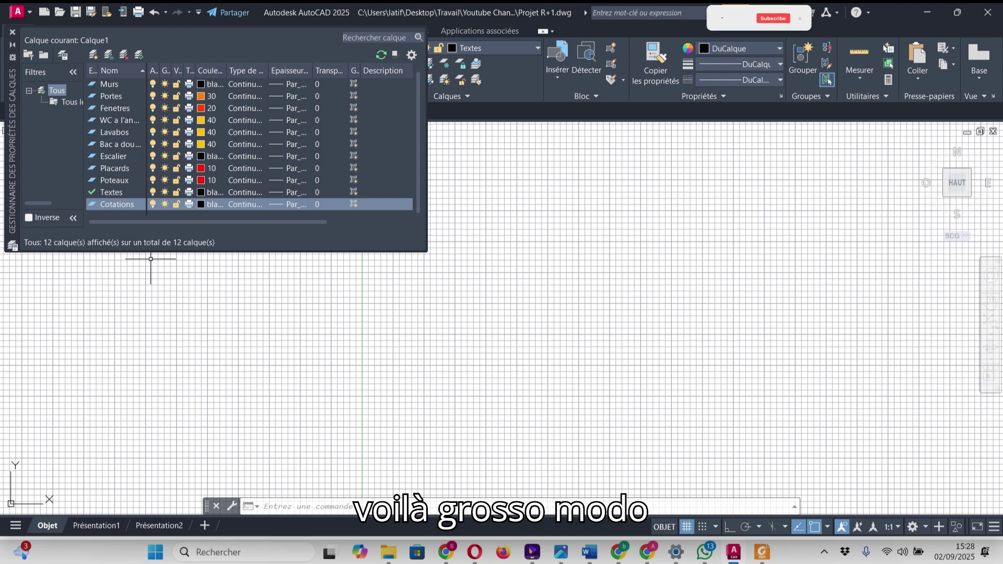
Step: Close the layer properties manager and save the drawing, checking which annotation scale is active
click(13, 31)
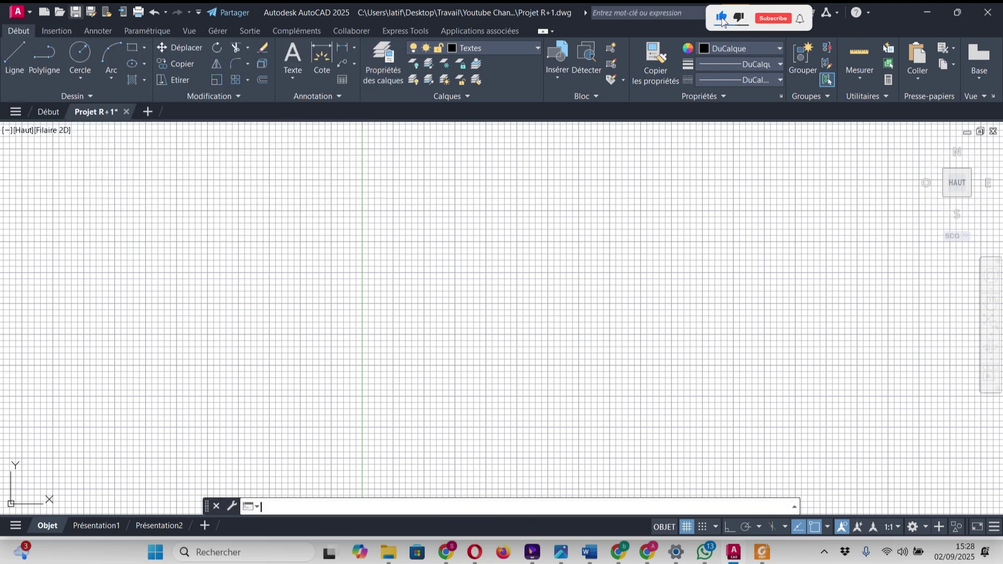
key(ctrl+s)
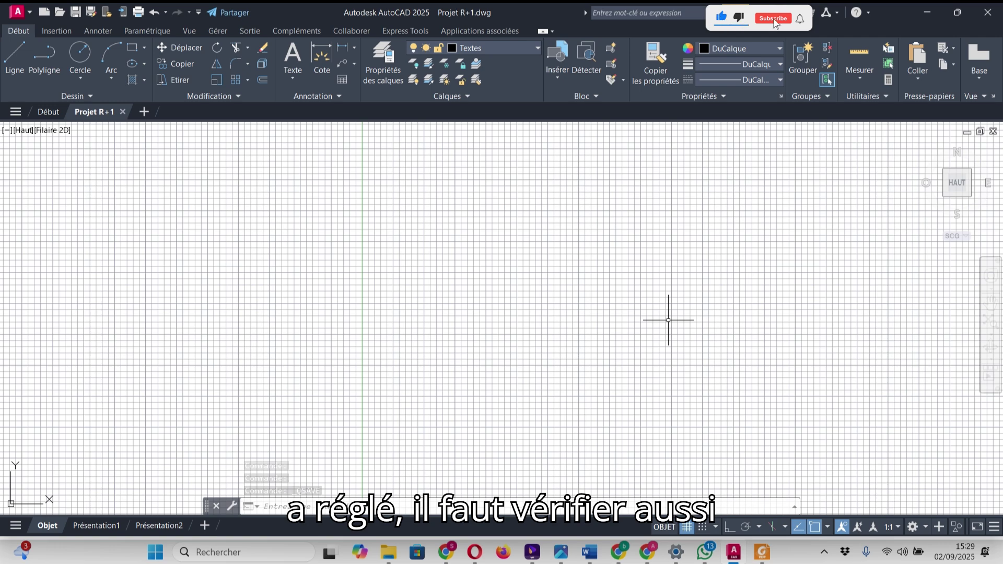
click(893, 527)
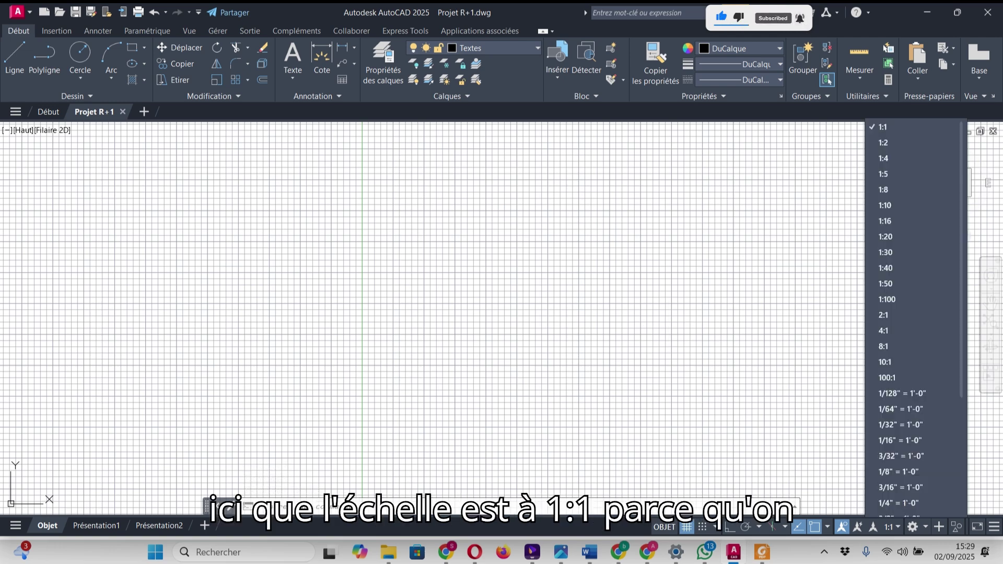
click(789, 479)
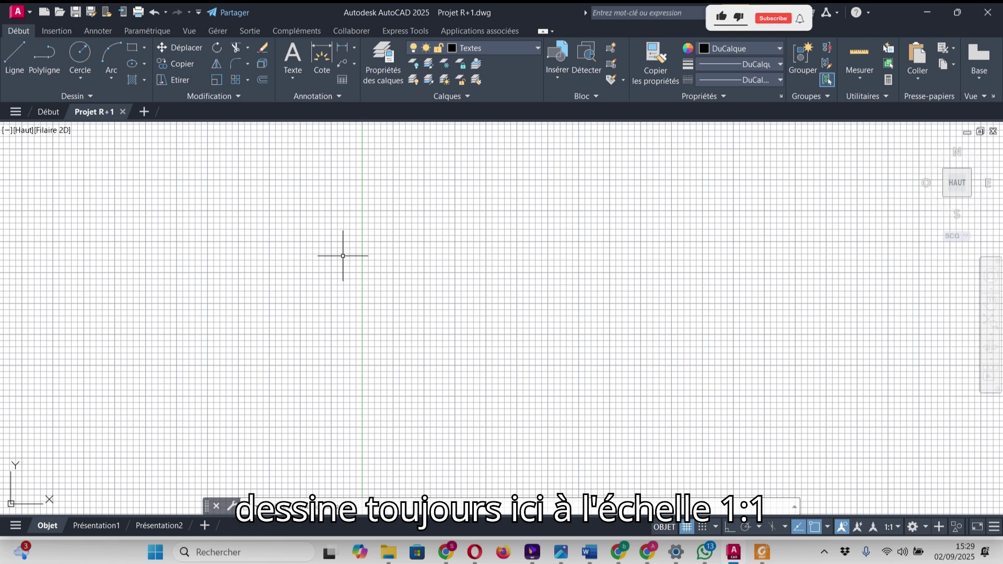
Step: Turn off the grid display and zoom to the drawing extents to check for stray objects
click(991, 320)
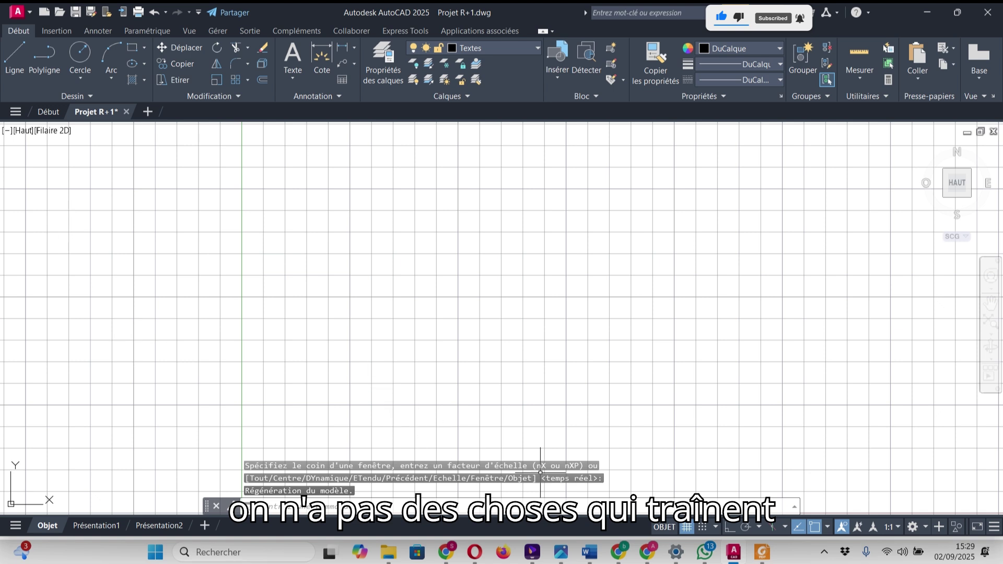
key(F7)
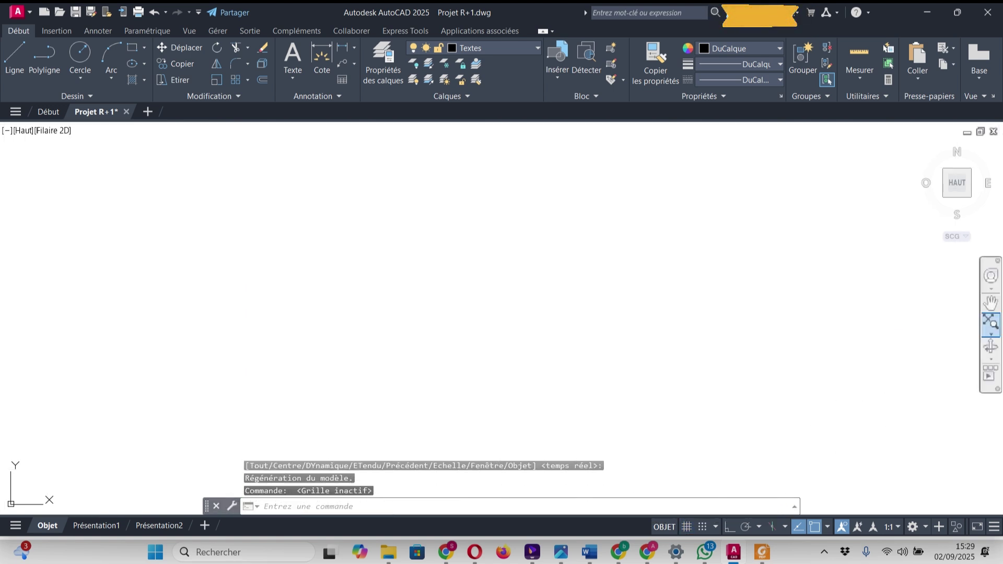
click(990, 321)
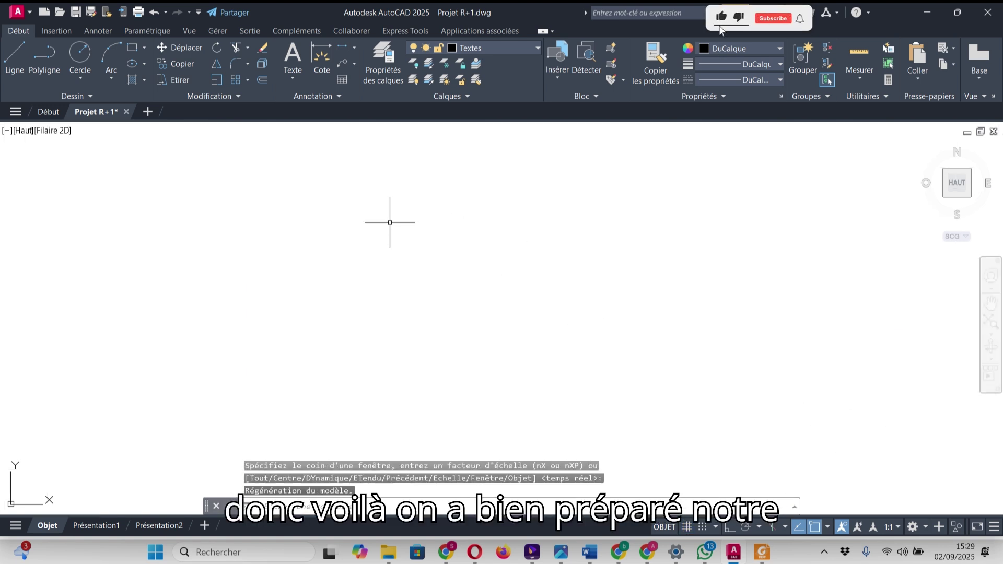